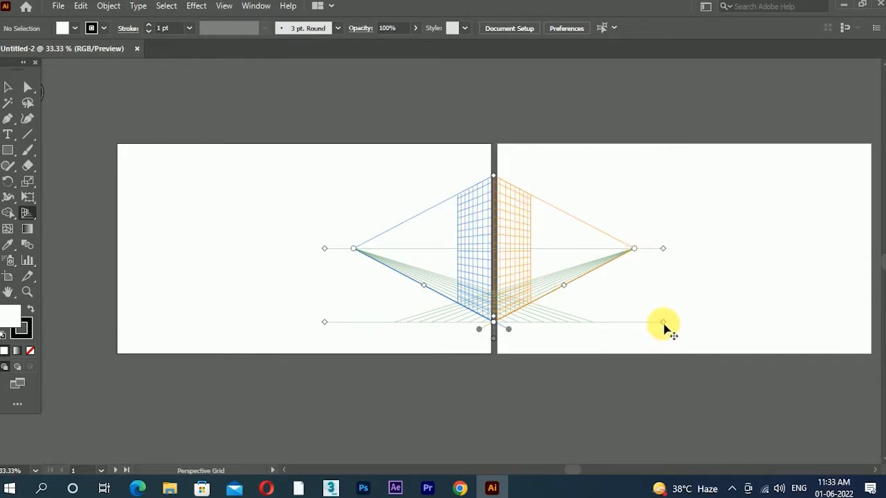
# Move the two-point perspective grid onto the second artboard and center it horizontally there.
pyautogui.moveTo(663, 324); pyautogui.dragTo(852, 324)
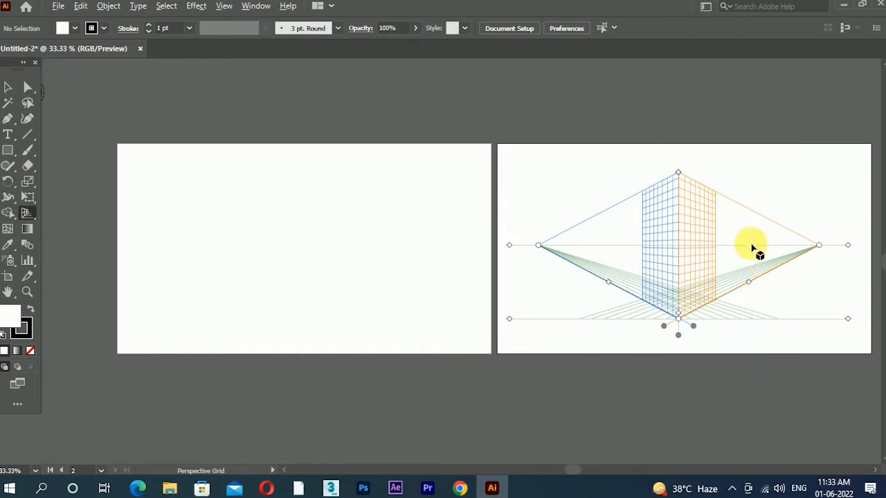
pyautogui.scroll(1, 754, 247)
pyautogui.moveTo(673, 247); pyautogui.dragTo(566, 210)
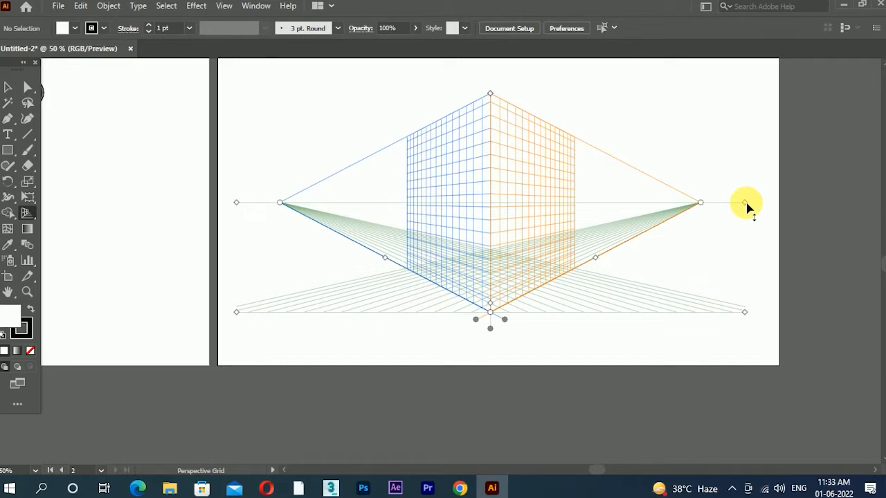
# Lower the perspective grid's horizon line closer to the ground level and adjust the left and right vanishing points inward and outward.
pyautogui.moveTo(746, 205); pyautogui.dragTo(797, 255)
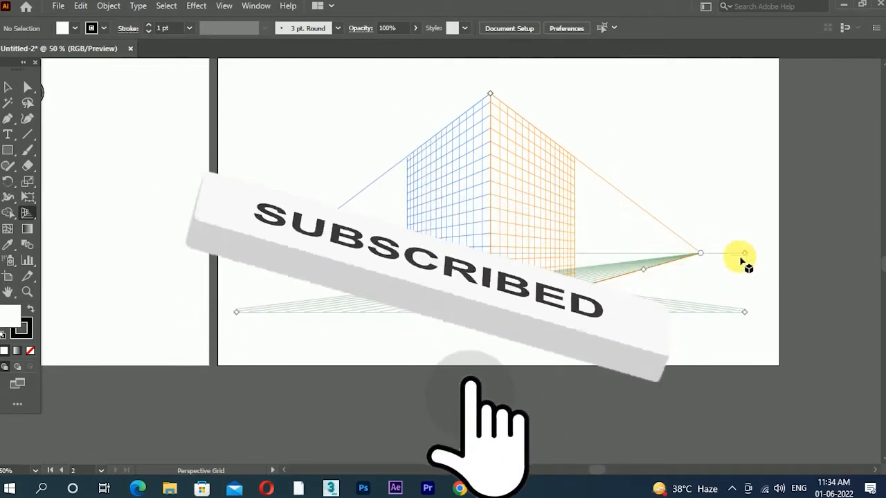
pyautogui.moveTo(747, 251)
pyautogui.mouseDown()
pyautogui.moveTo(754, 237)
pyautogui.moveTo(757, 245)
pyautogui.mouseUp()
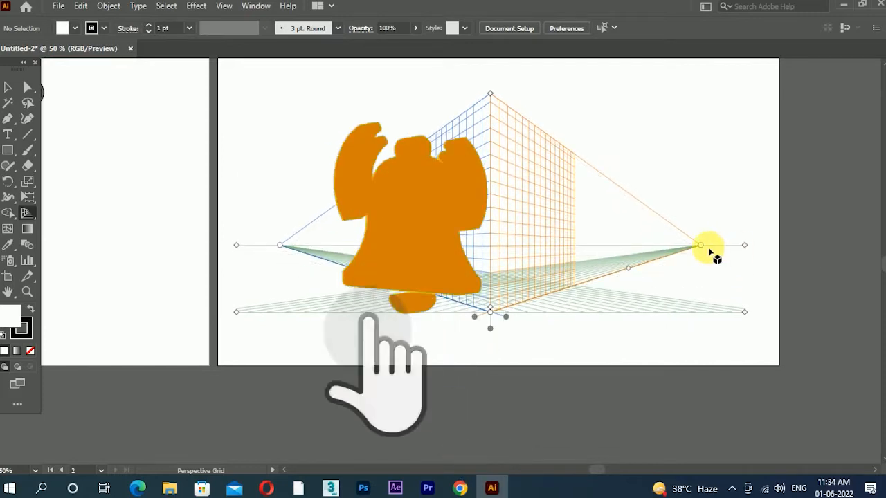
pyautogui.moveTo(700, 246); pyautogui.dragTo(710, 247)
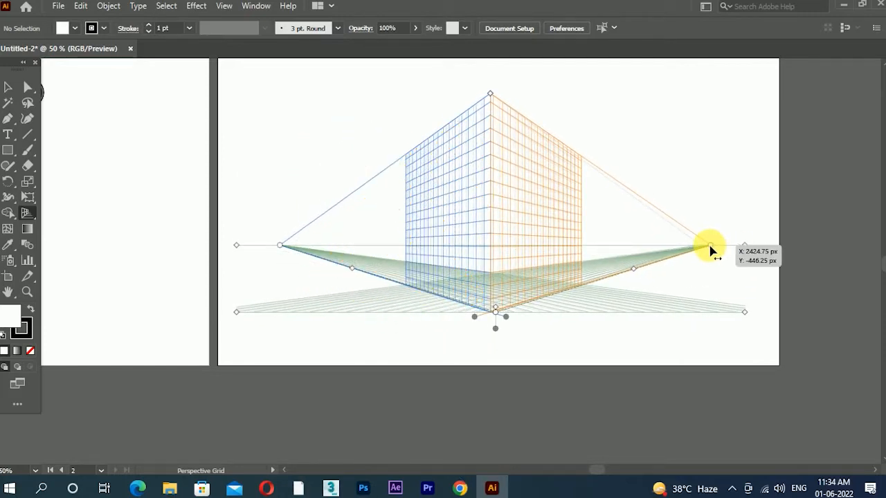
pyautogui.moveTo(281, 248); pyautogui.dragTo(369, 251)
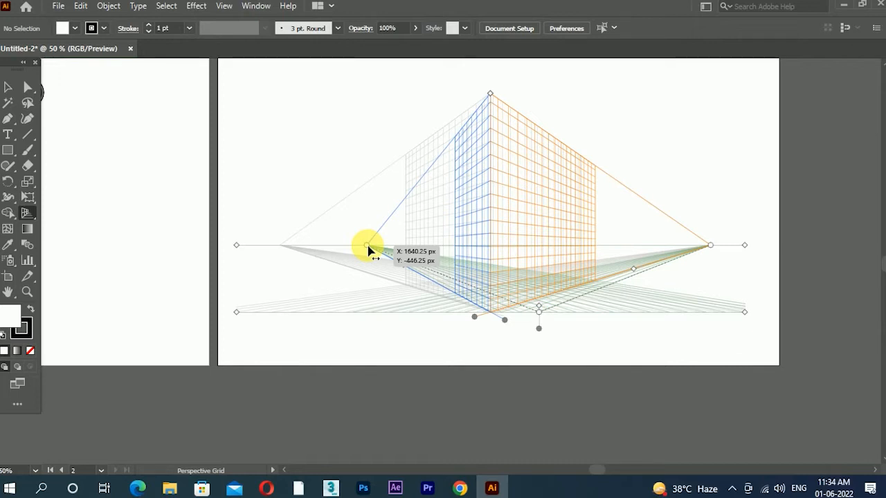
pyautogui.moveTo(373, 250); pyautogui.dragTo(297, 251)
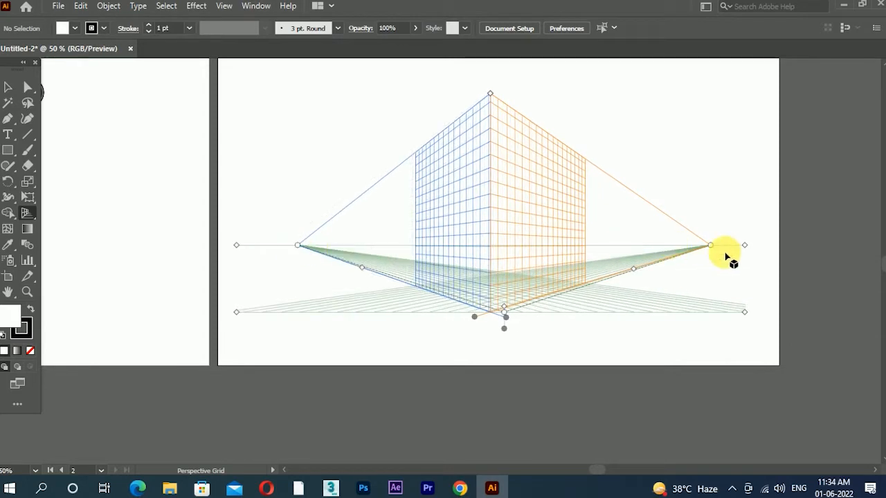
pyautogui.moveTo(712, 251); pyautogui.dragTo(707, 248)
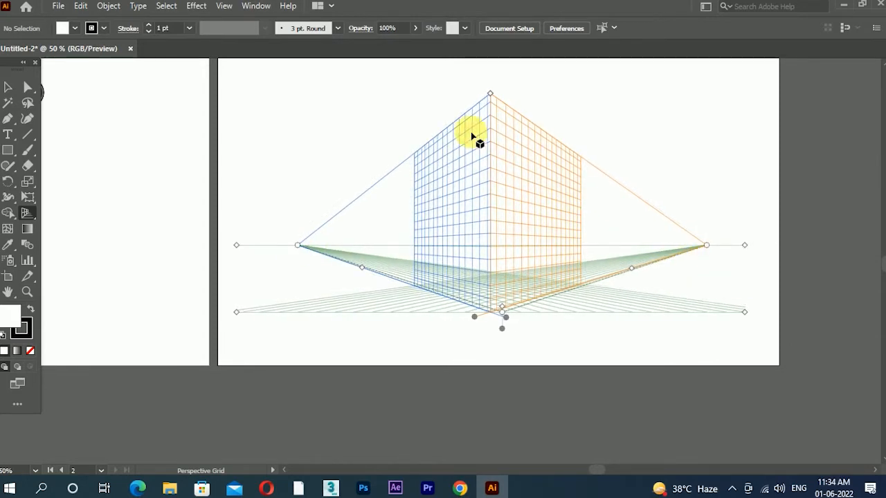
# Raise the grid's vertical extent slightly and shift the whole perspective grid a little up and to the left.
pyautogui.moveTo(489, 96)
pyautogui.mouseDown()
pyautogui.moveTo(490, 214)
pyautogui.moveTo(504, 99)
pyautogui.mouseUp()
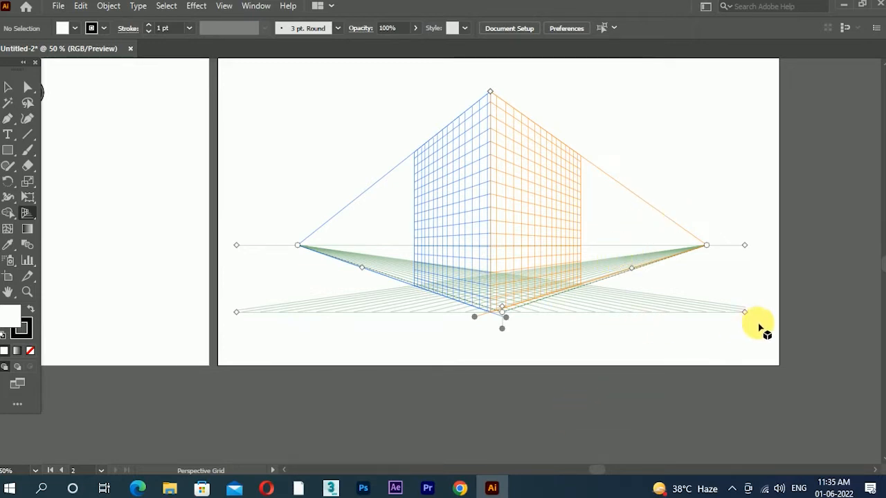
pyautogui.moveTo(746, 315); pyautogui.dragTo(734, 308)
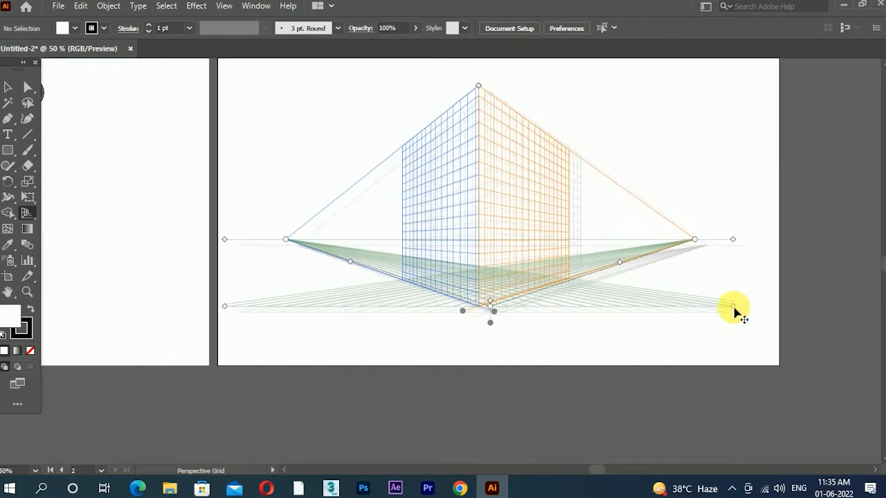
# Adjust the grid extents of the right and left perspective planes along their ground lines.
pyautogui.moveTo(621, 263); pyautogui.dragTo(570, 289)
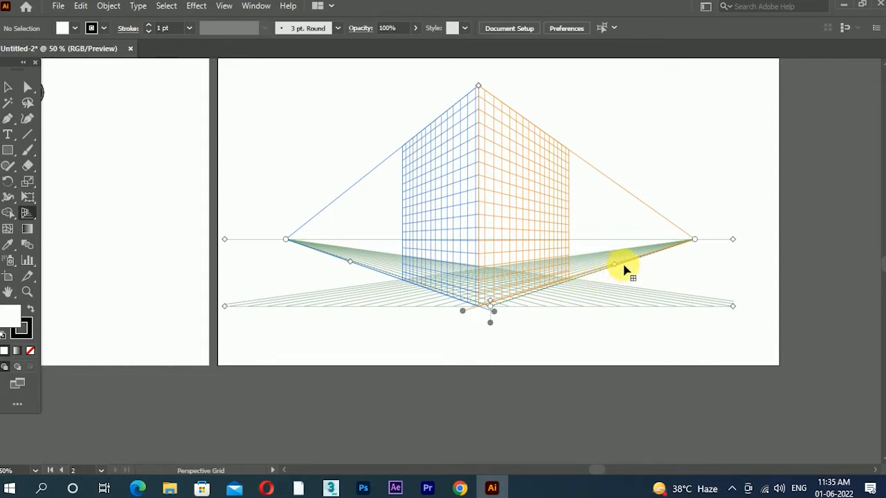
pyautogui.scroll(1, 613, 270)
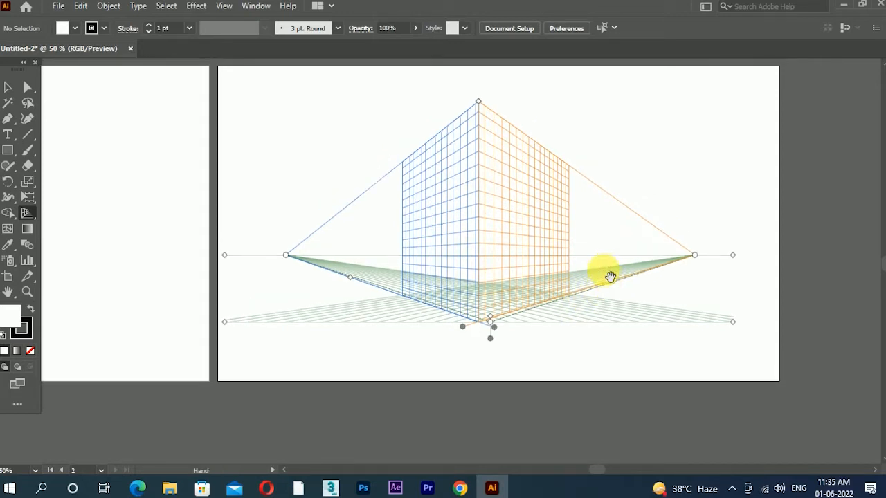
pyautogui.scroll(1, 601, 283)
pyautogui.scroll(1, 604, 291)
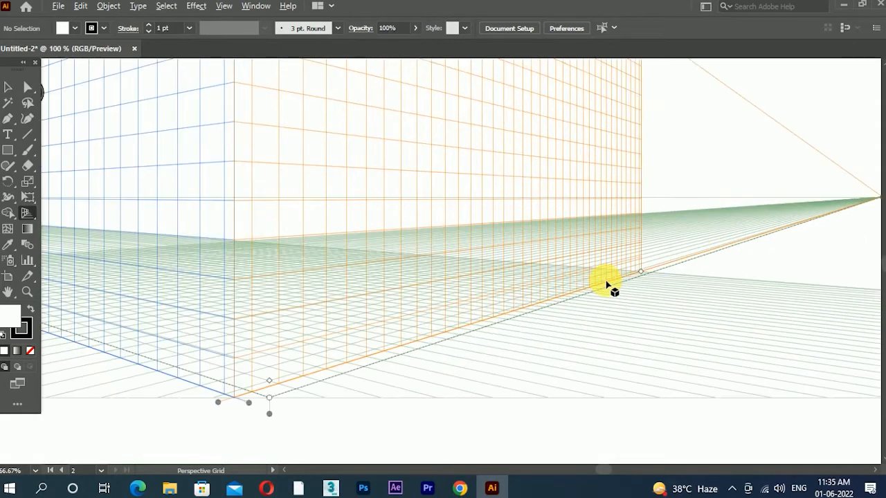
pyautogui.scroll(-3, 617, 276)
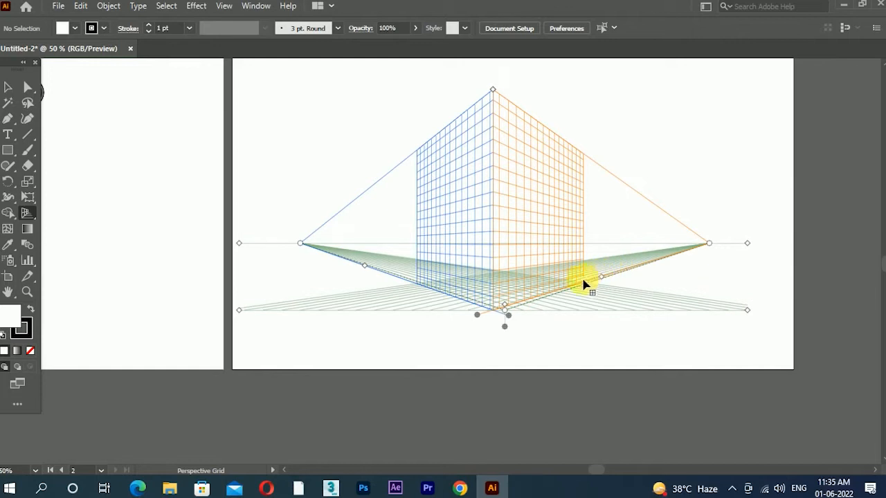
pyautogui.moveTo(629, 275); pyautogui.dragTo(647, 271)
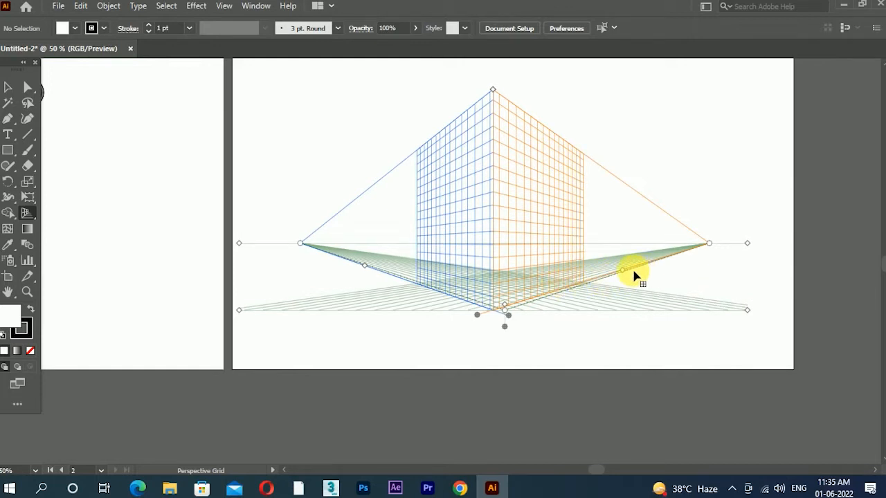
pyautogui.moveTo(369, 271)
pyautogui.mouseDown()
pyautogui.moveTo(425, 284)
pyautogui.moveTo(371, 270)
pyautogui.mouseUp()
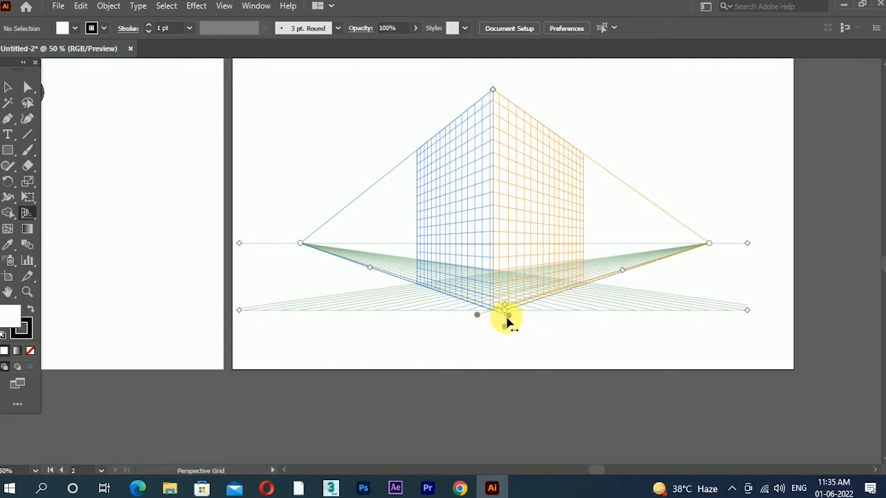
pyautogui.moveTo(509, 320); pyautogui.dragTo(251, 313)
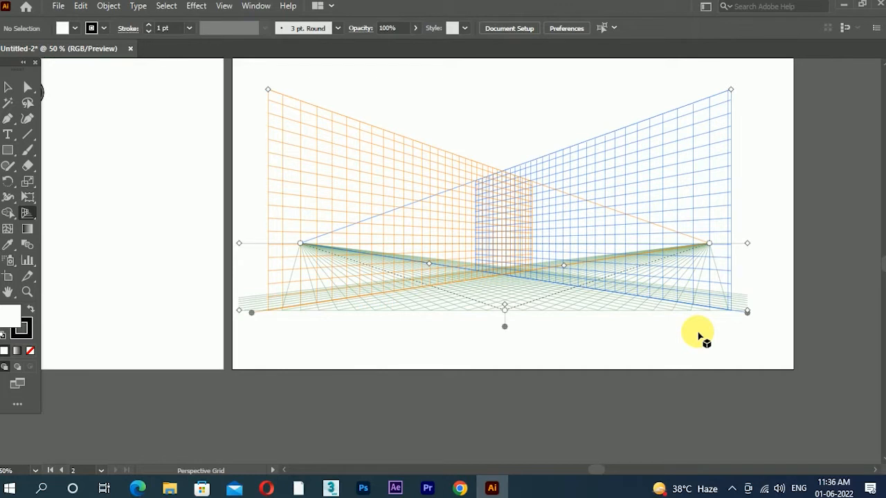
pyautogui.hotkey('ctrl', 'z')
pyautogui.hotkey('ctrl', 'z')
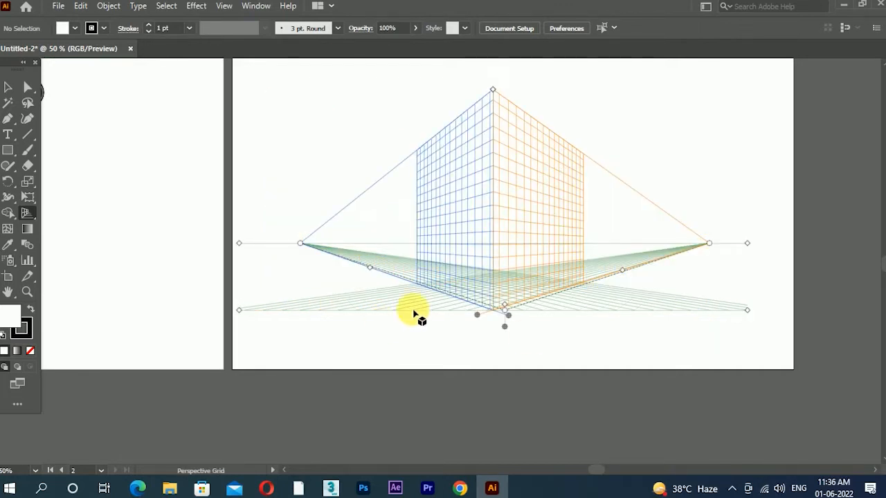
# Move the toolbox down to uncover the plane switching widget and try out its grid plane options.
pyautogui.scroll(-1, 441, 252)
pyautogui.moveTo(336, 220); pyautogui.dragTo(419, 251)
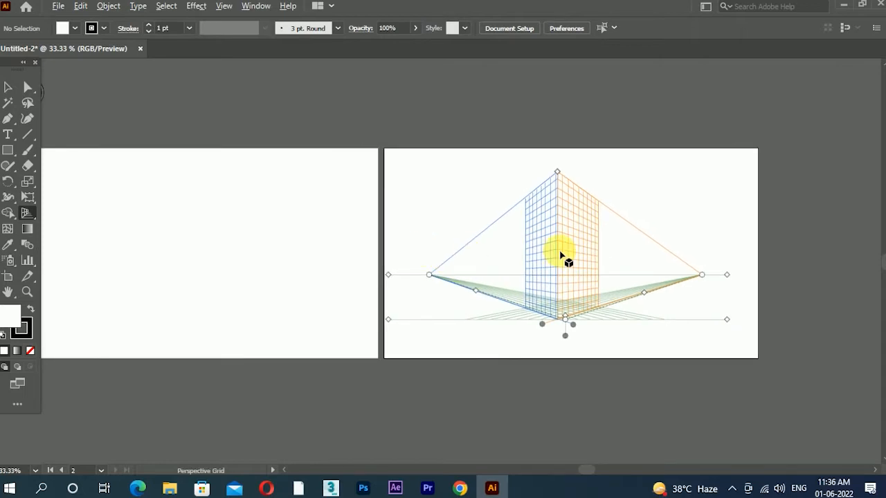
pyautogui.scroll(1, 563, 256)
pyautogui.moveTo(12, 63); pyautogui.dragTo(12, 115)
pyautogui.click(19, 90)
pyautogui.click(80, 129)
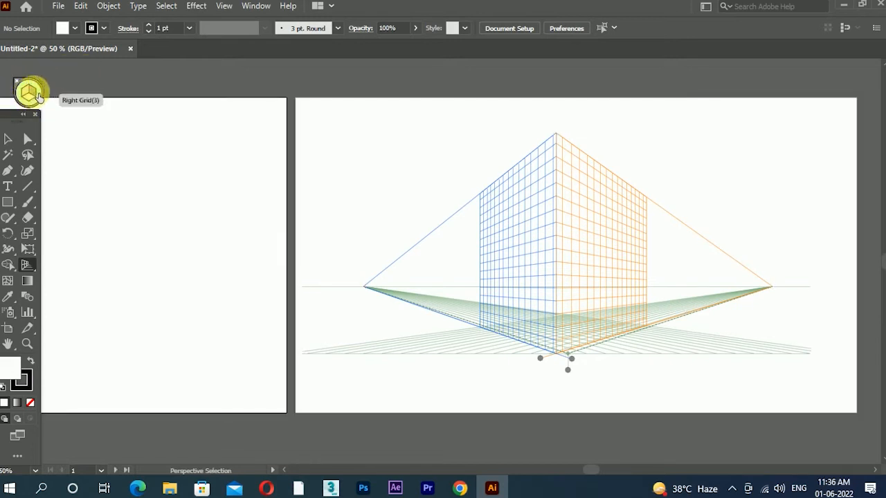
pyautogui.moveTo(7, 115); pyautogui.dragTo(7, 124)
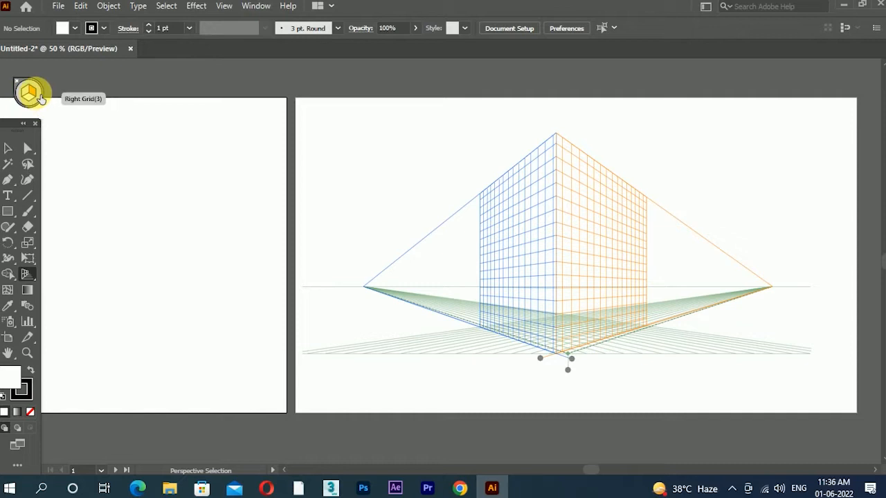
pyautogui.click(42, 94)
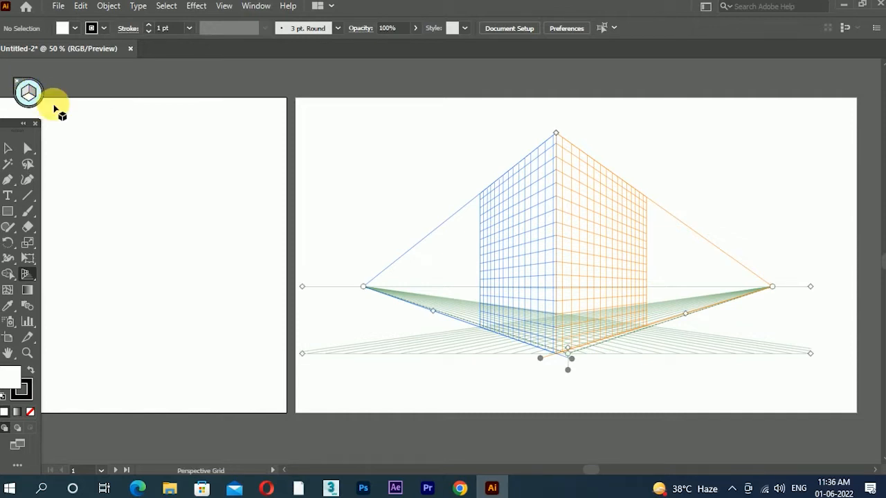
pyautogui.click(32, 101)
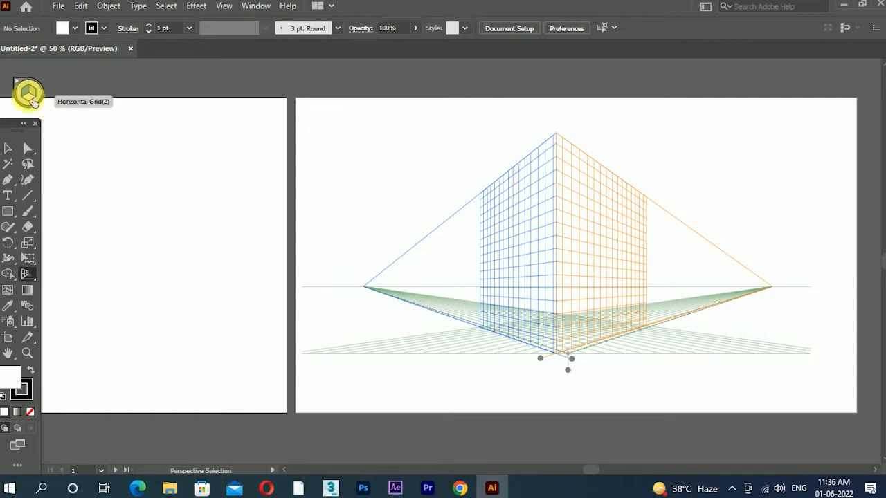
# Draw a rectangle on the left perspective plane, from the top of the central edge down to the ground line past the grid's outer end.
pyautogui.click(28, 275)
pyautogui.click(8, 213)
pyautogui.moveTo(563, 143); pyautogui.dragTo(457, 324)
pyautogui.click(8, 148)
# Show the Swatches and fill the left-plane rectangle with the medium blue swatch.
pyautogui.click(256, 7)
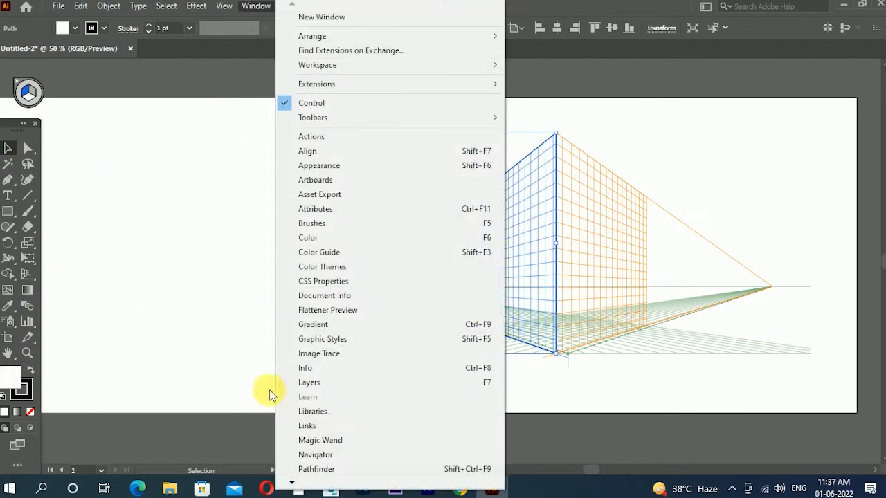
pyautogui.moveTo(295, 486)
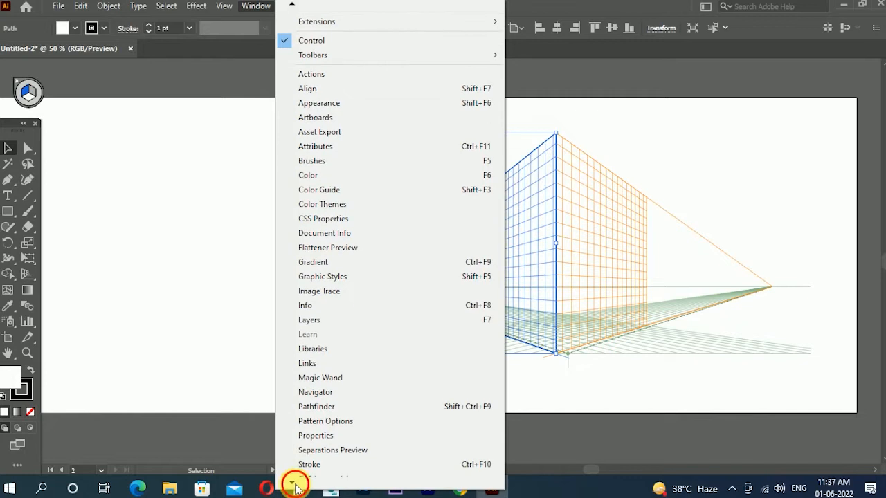
pyautogui.click(319, 381)
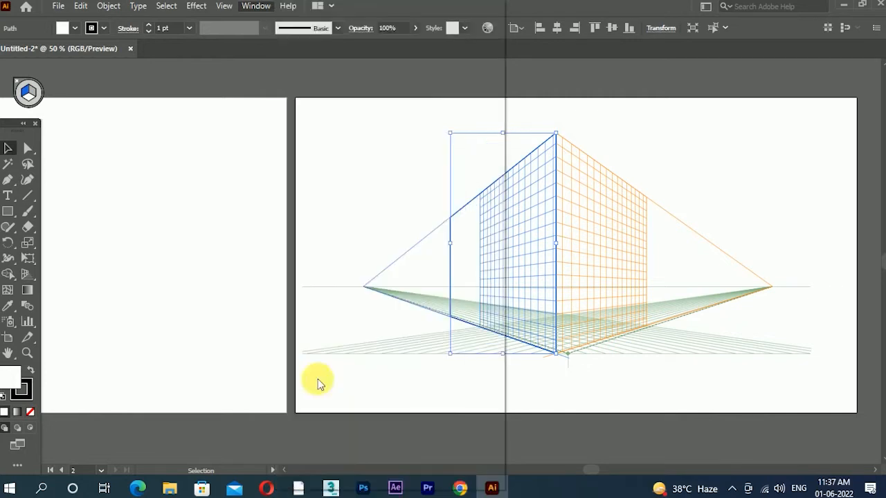
pyautogui.moveTo(583, 134); pyautogui.dragTo(159, 100)
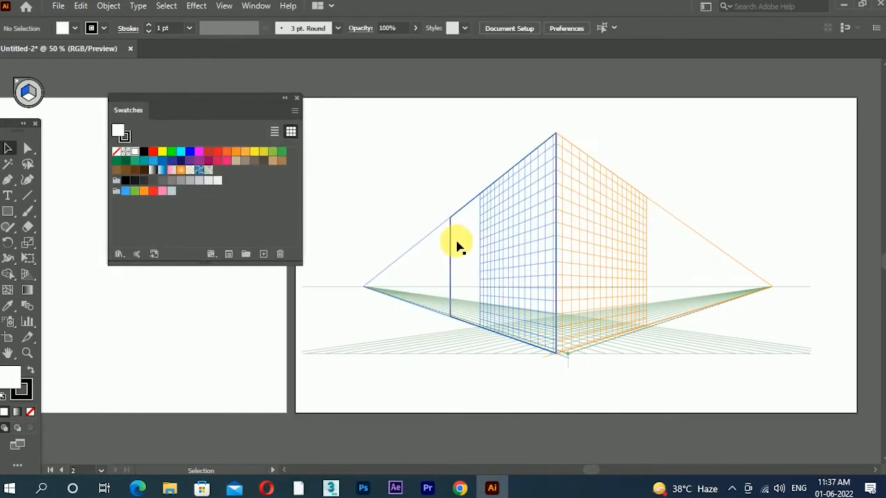
pyautogui.click(451, 249)
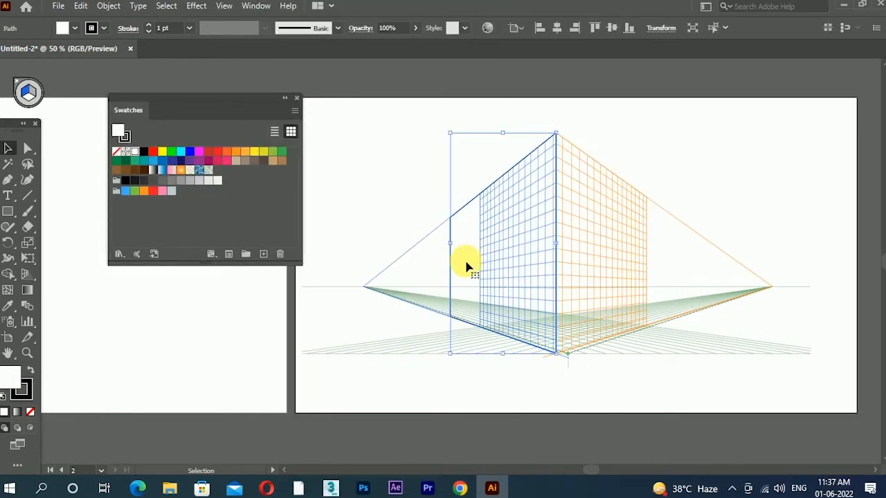
pyautogui.click(164, 162)
pyautogui.click(331, 377)
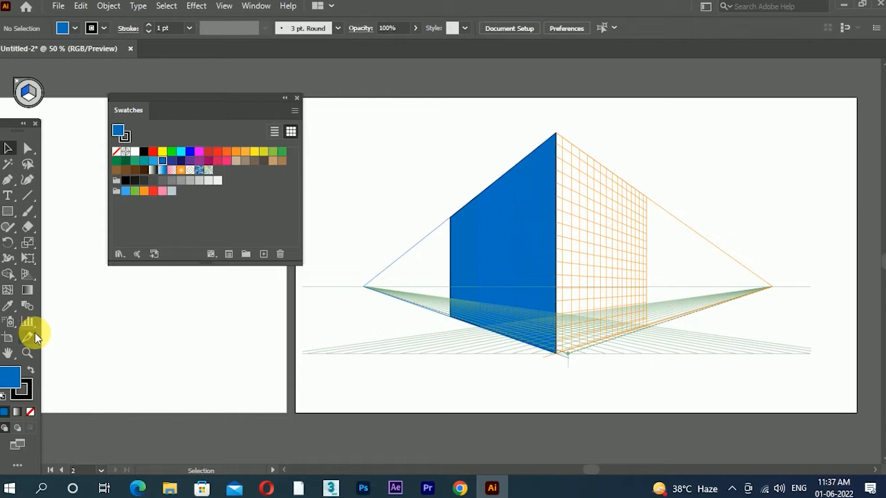
# Draw a matching rectangle on the right perspective plane, from the top of the central edge to the ground line.
pyautogui.click(28, 276)
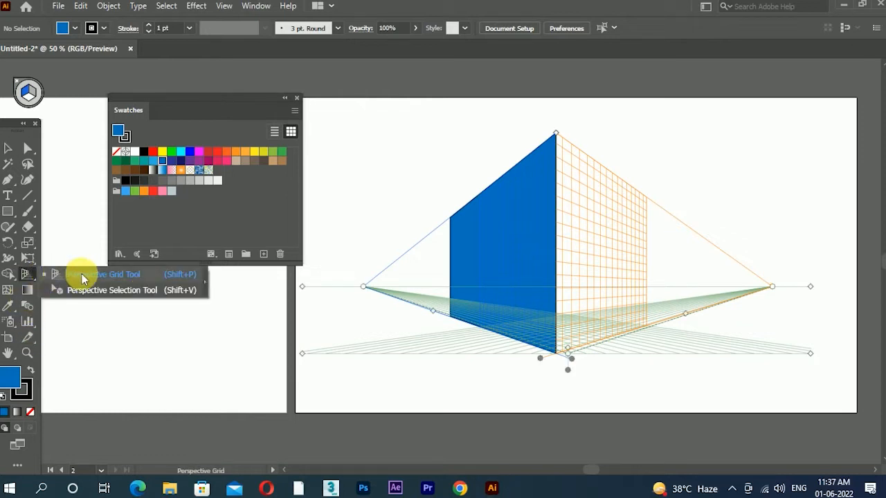
pyautogui.click(115, 292)
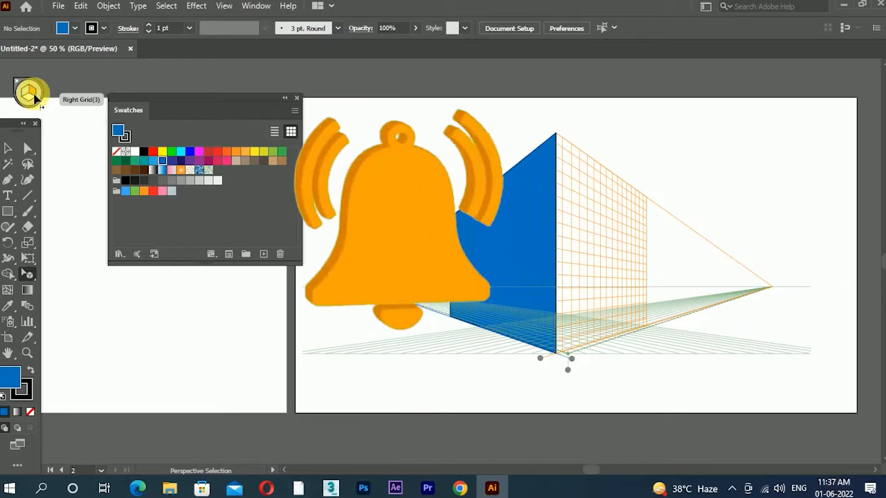
pyautogui.click(8, 212)
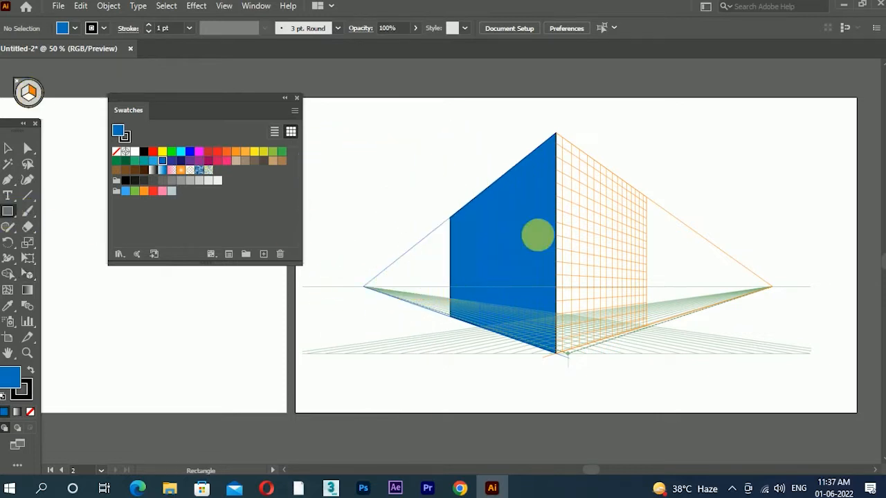
pyautogui.moveTo(558, 135); pyautogui.dragTo(669, 329)
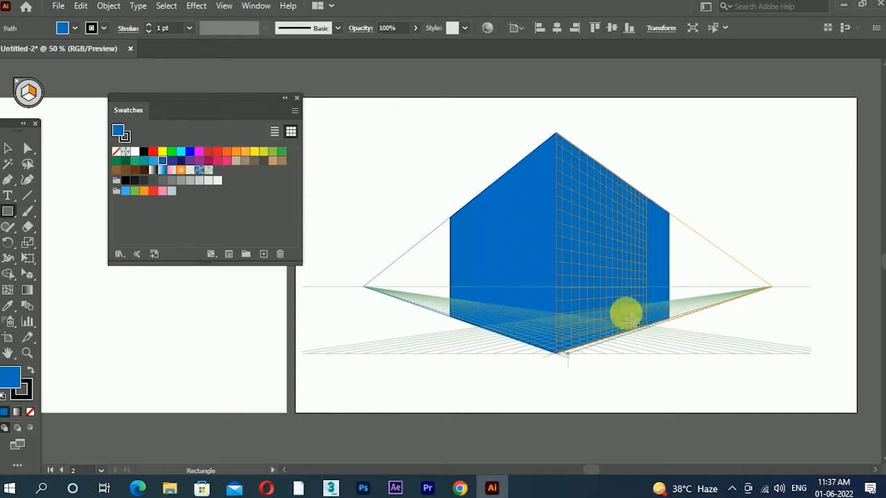
# Change the right-plane rectangle's fill to a darker blue with the color picker.
pyautogui.click(8, 150)
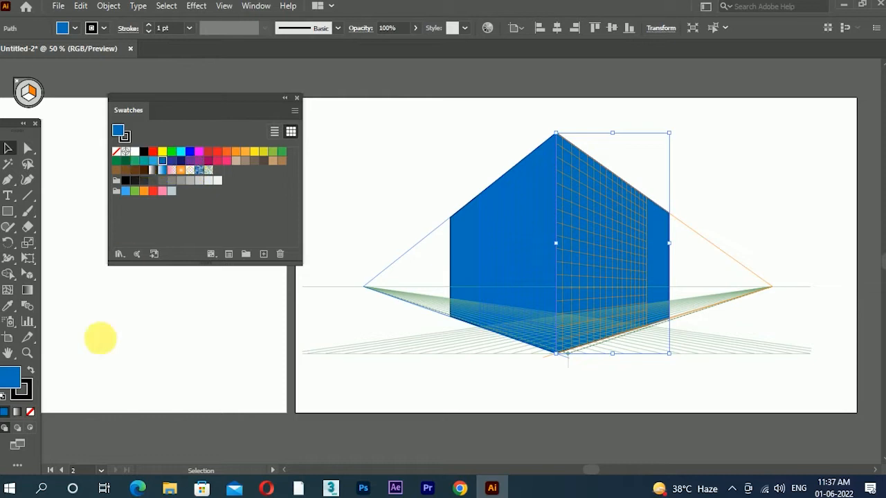
pyautogui.doubleClick(11, 381)
pyautogui.moveTo(540, 158)
pyautogui.mouseDown()
pyautogui.moveTo(533, 157)
pyautogui.moveTo(536, 165)
pyautogui.mouseUp()
pyautogui.click(675, 96)
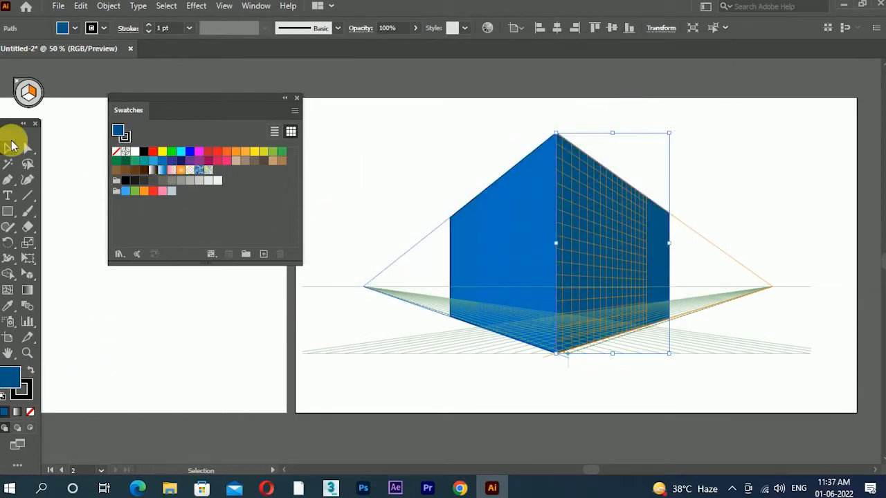
# Draw a small window rectangle on the right perspective plane, near the top of the central edge, and fill it with yellow.
pyautogui.click(32, 264)
pyautogui.click(31, 273)
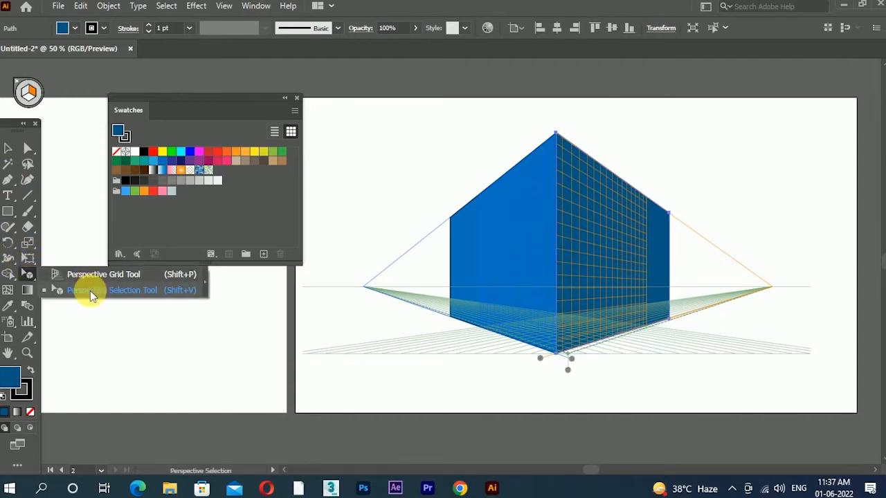
pyautogui.click(90, 291)
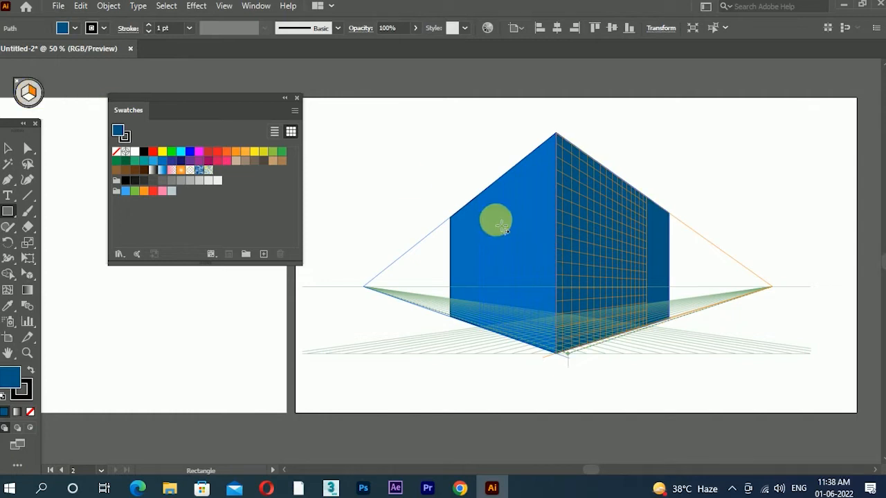
pyautogui.moveTo(568, 163); pyautogui.dragTo(587, 213)
pyautogui.click(8, 147)
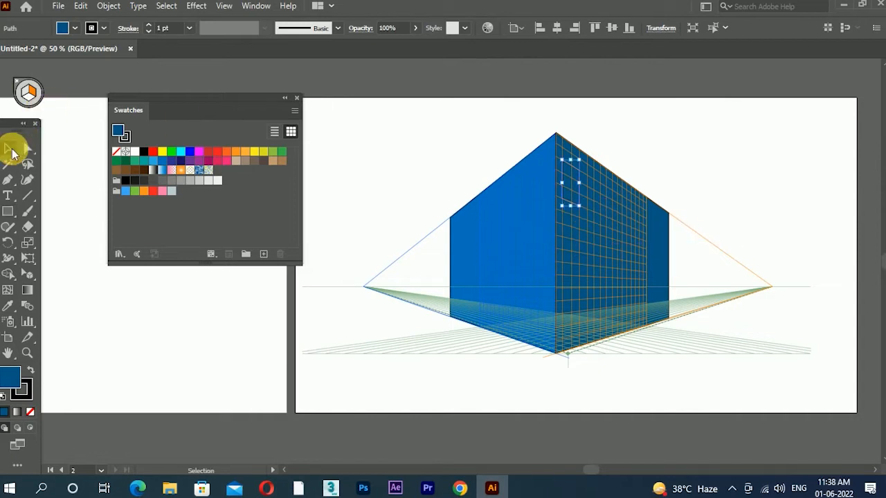
pyautogui.click(162, 152)
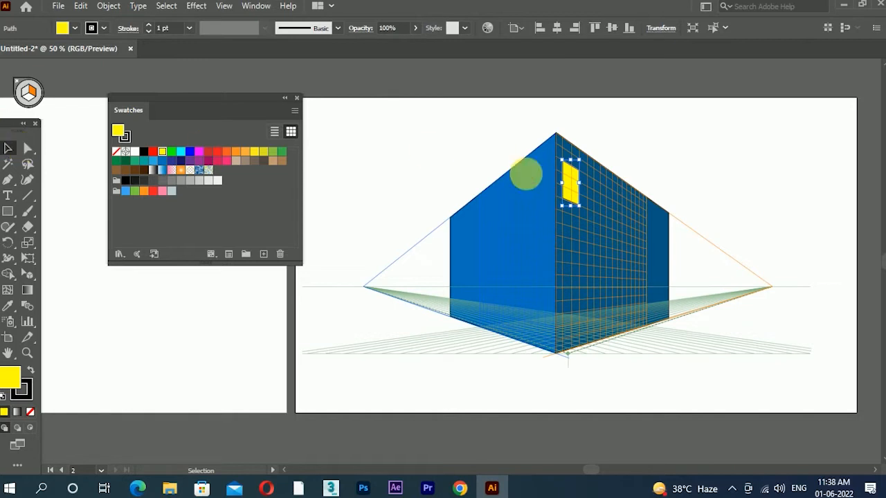
pyautogui.moveTo(569, 183); pyautogui.dragTo(600, 196)
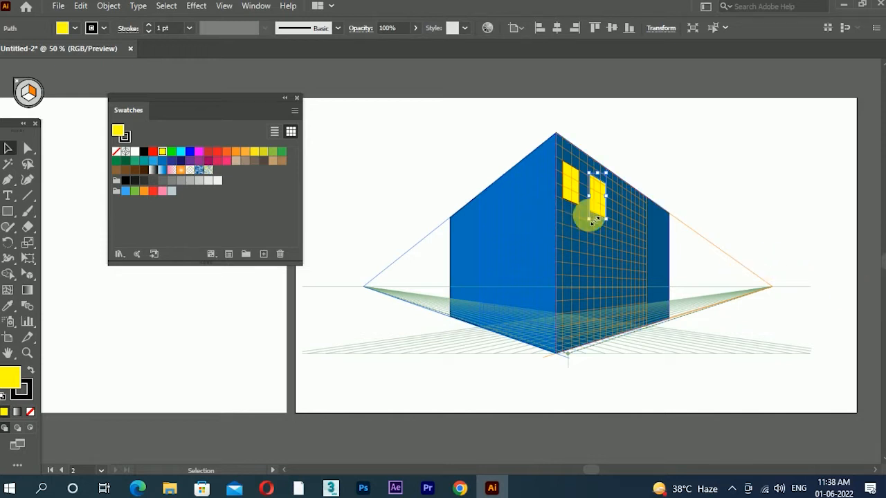
pyautogui.moveTo(603, 217); pyautogui.dragTo(682, 227)
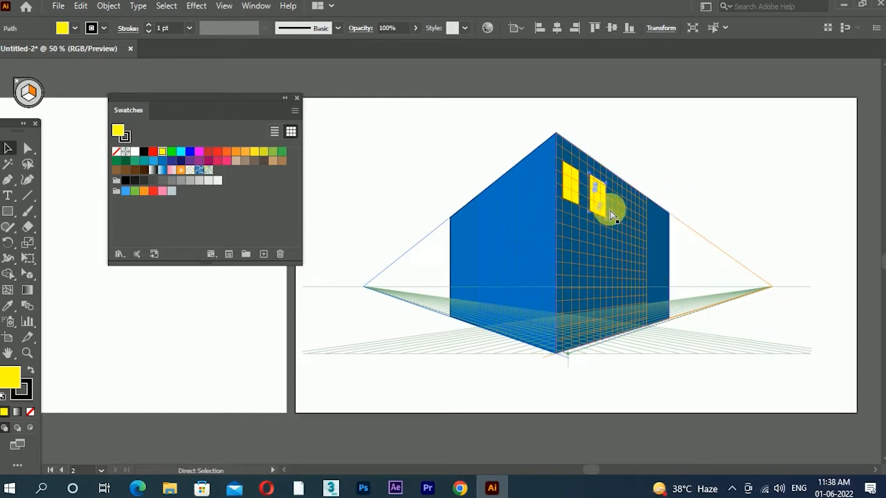
pyautogui.hotkey('ctrl', 'z')
# Copy the yellow window in perspective along the right wall and repeat the copy to form a row of eight ending at its outer edge.
pyautogui.moveTo(30, 282); pyautogui.dragTo(93, 285)
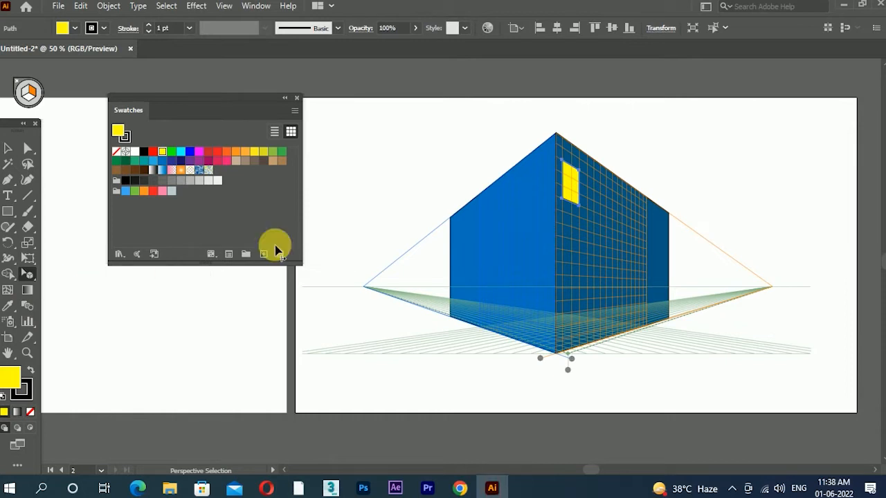
pyautogui.moveTo(574, 184); pyautogui.dragTo(595, 200)
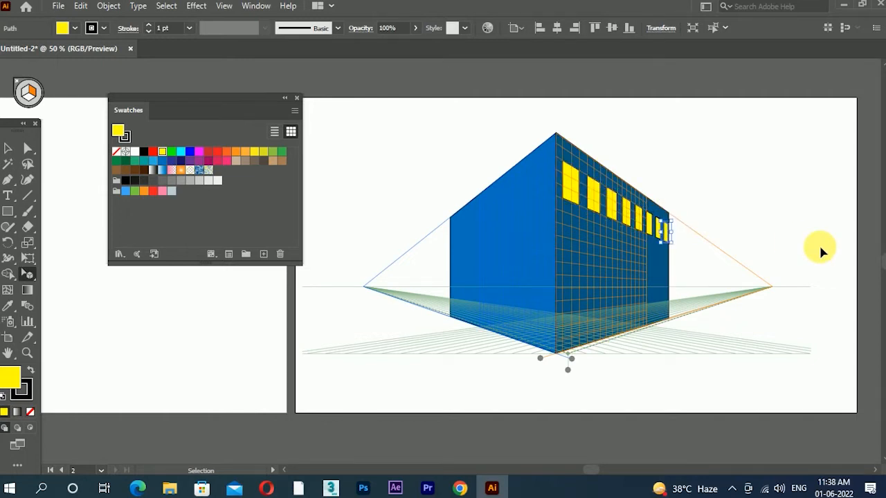
pyautogui.hotkey('ctrl', 'd')
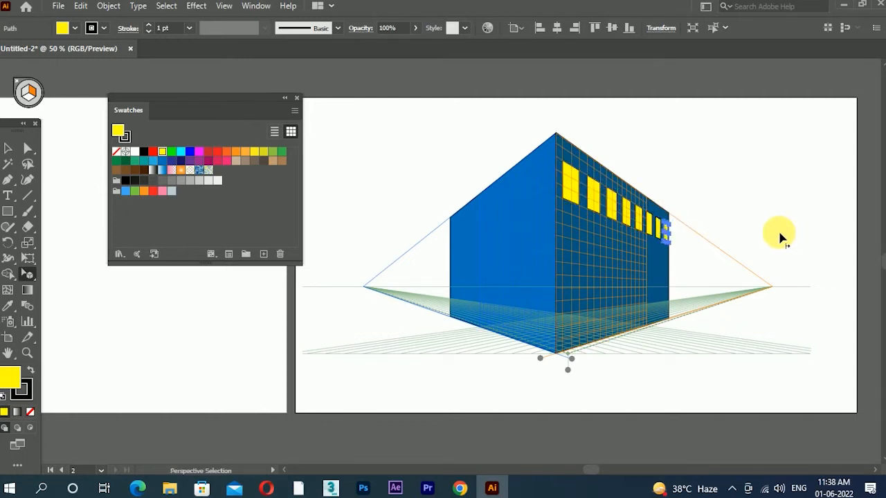
pyautogui.keyDown('shift'); pyautogui.click(654, 234); pyautogui.keyUp('shift')
pyautogui.hotkey('ctrl', 'z')
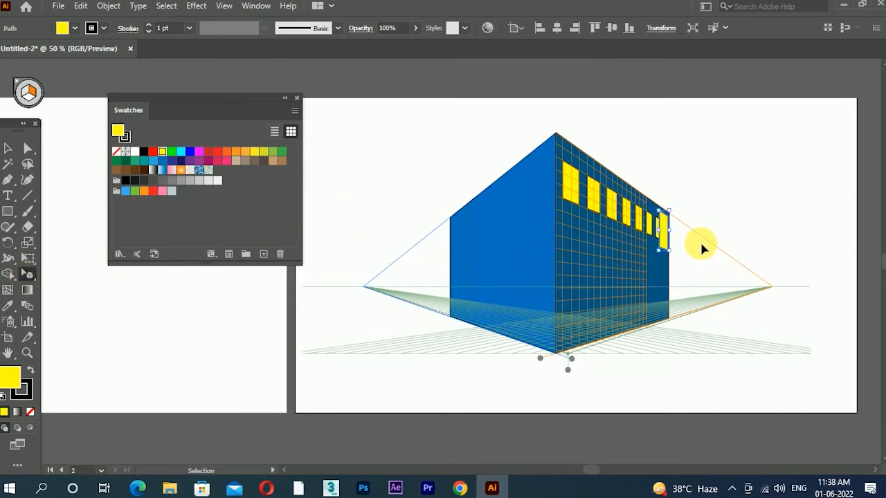
pyautogui.moveTo(668, 245); pyautogui.dragTo(661, 236)
pyautogui.hotkey('ctrl', 'z')
pyautogui.scroll(1, 676, 240)
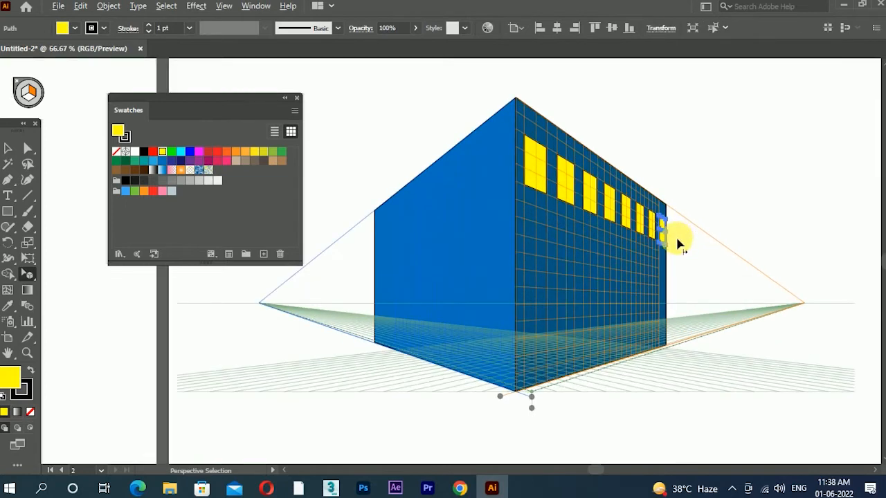
# Select all eight windows of the row and copy them downward in perspective, repeating the copy to make three rows on the right wall.
pyautogui.click(532, 183)
pyautogui.keyDown('shift'); pyautogui.click(567, 189); pyautogui.keyUp('shift')
pyautogui.keyDown('shift'); pyautogui.click(591, 196); pyautogui.keyUp('shift')
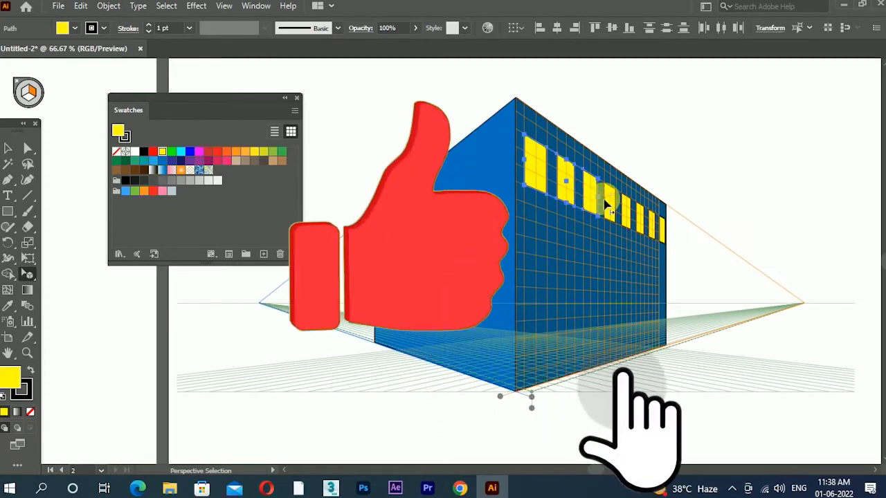
pyautogui.keyDown('shift'); pyautogui.click(609, 206); pyautogui.keyUp('shift')
pyautogui.keyDown('shift'); pyautogui.click(627, 212); pyautogui.keyUp('shift')
pyautogui.keyDown('shift'); pyautogui.click(640, 217); pyautogui.keyUp('shift')
pyautogui.moveTo(645, 219); pyautogui.dragTo(650, 222)
pyautogui.hotkey('ctrl', 'z')
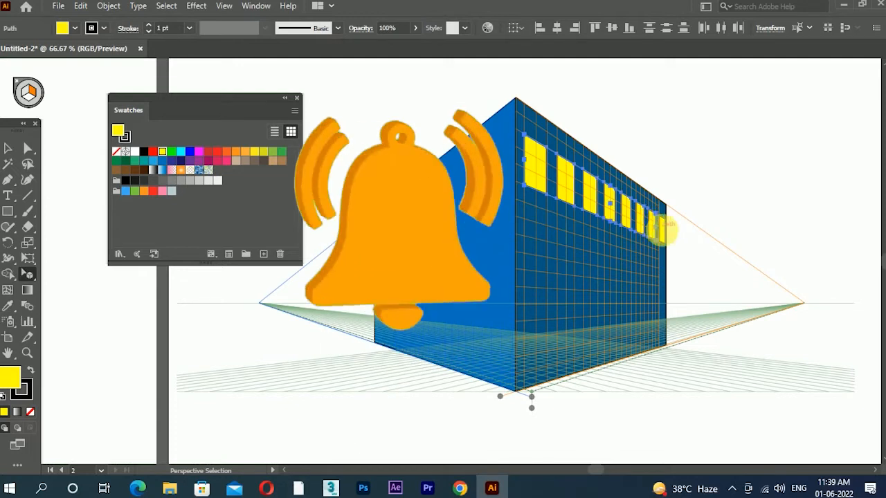
pyautogui.moveTo(664, 241); pyautogui.dragTo(664, 268)
pyautogui.hotkey('ctrl', 'z')
pyautogui.moveTo(651, 229); pyautogui.dragTo(653, 265)
pyautogui.hotkey('ctrl', 'd')
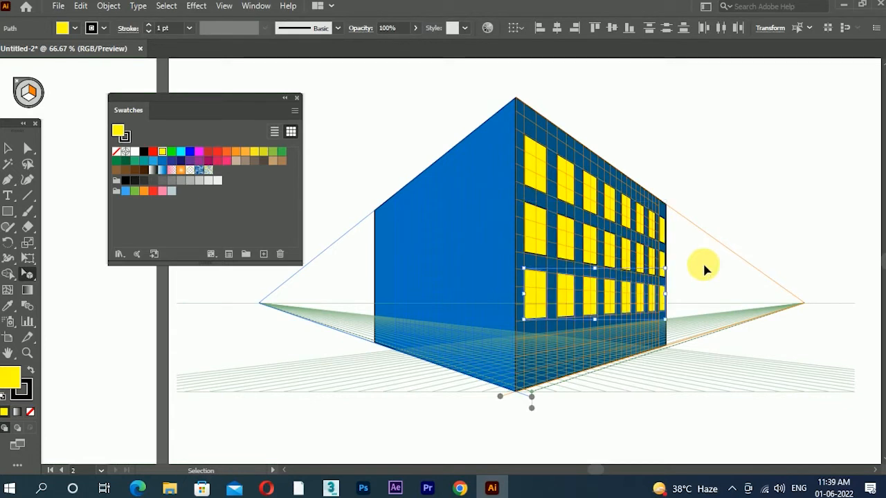
pyautogui.click(751, 205)
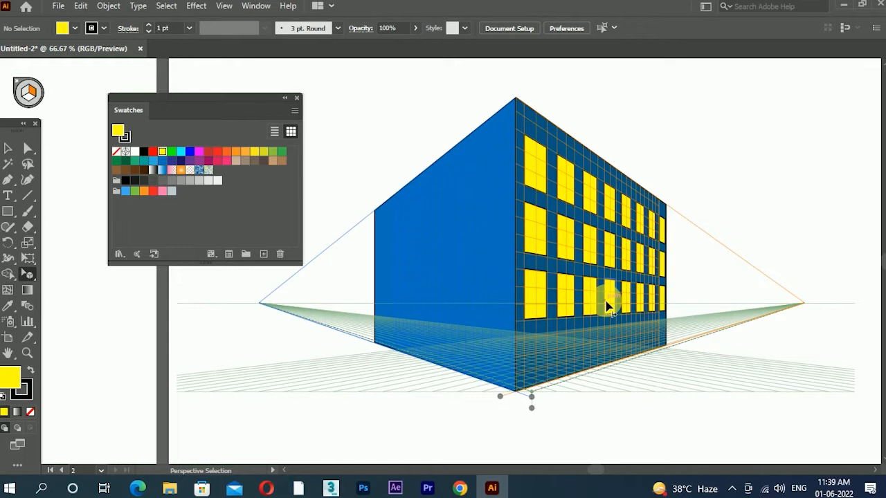
# Draw a wider yellow window rectangle on the left perspective plane, near the top of the central edge.
pyautogui.scroll(-1, 601, 278)
pyautogui.scroll(1, 528, 241)
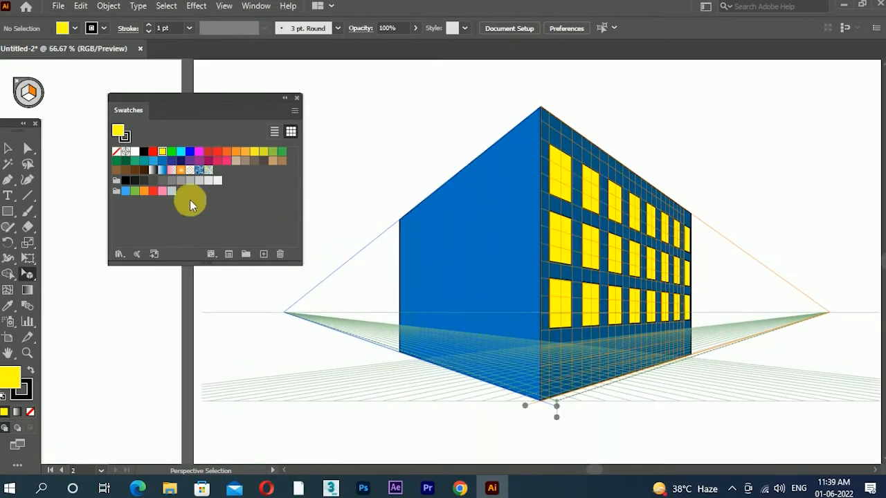
pyautogui.click(7, 211)
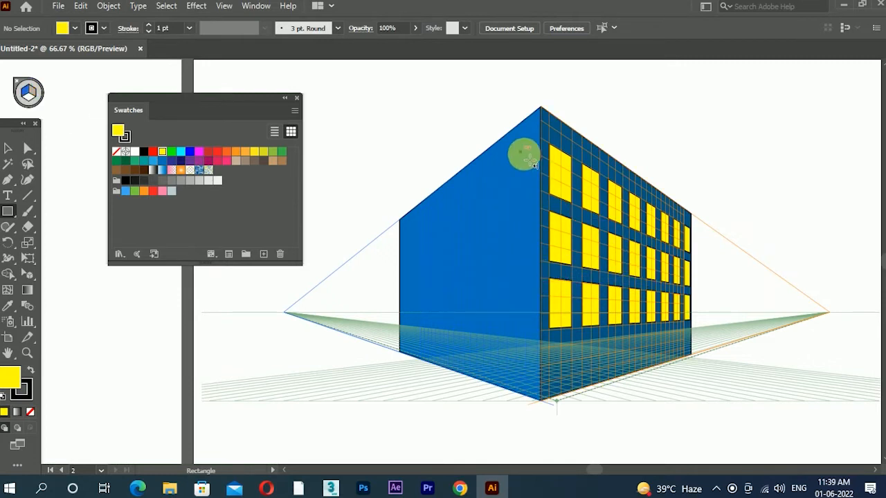
pyautogui.moveTo(534, 155); pyautogui.dragTo(497, 220)
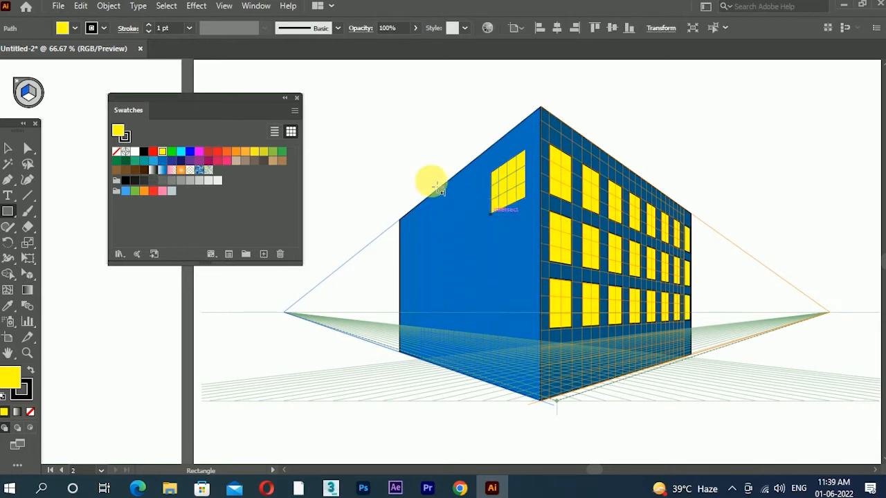
# Copy the left wall's window in perspective toward its outer edge and repeat the copy to form a row of four.
pyautogui.click(28, 274)
pyautogui.moveTo(509, 187); pyautogui.dragTo(466, 218)
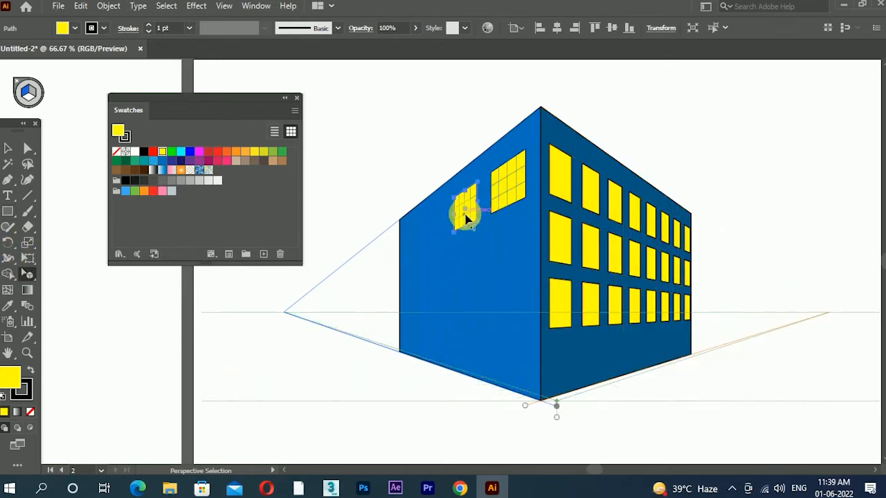
pyautogui.hotkey('ctrl', 'd')
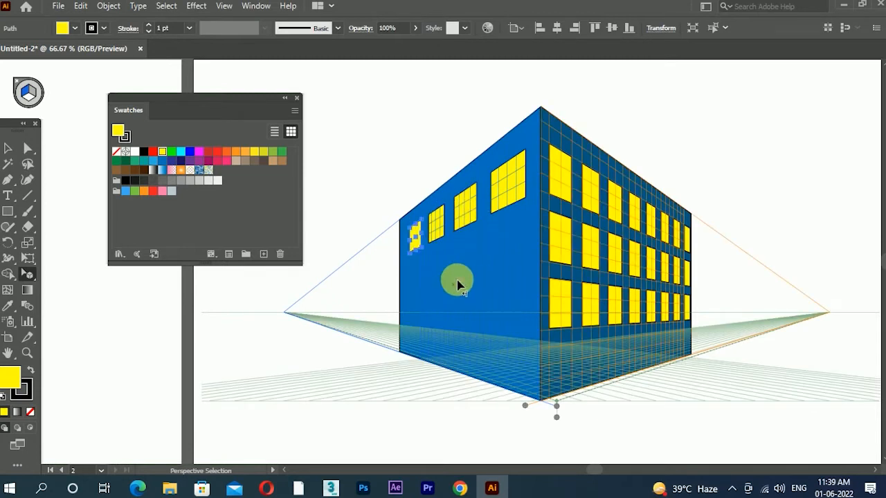
pyautogui.scroll(-1, 491, 236)
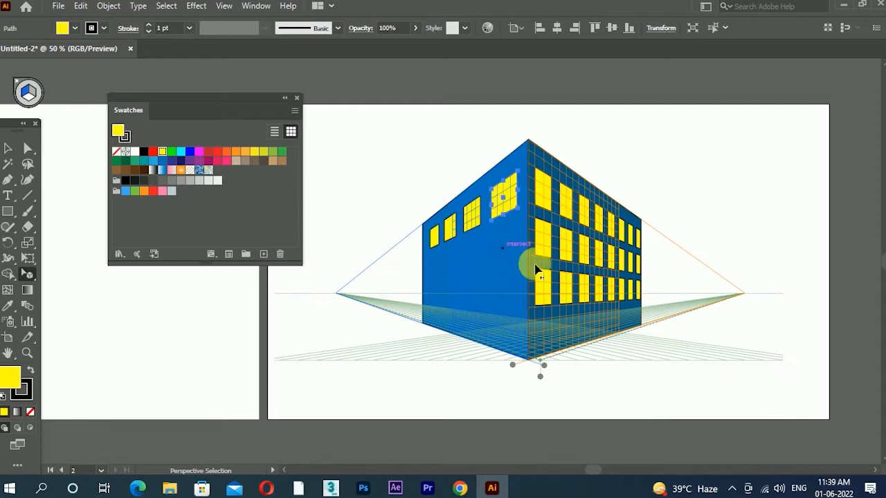
# Draw a thin rectangular band across the full width of the left wall, just below its row of windows.
pyautogui.click(8, 212)
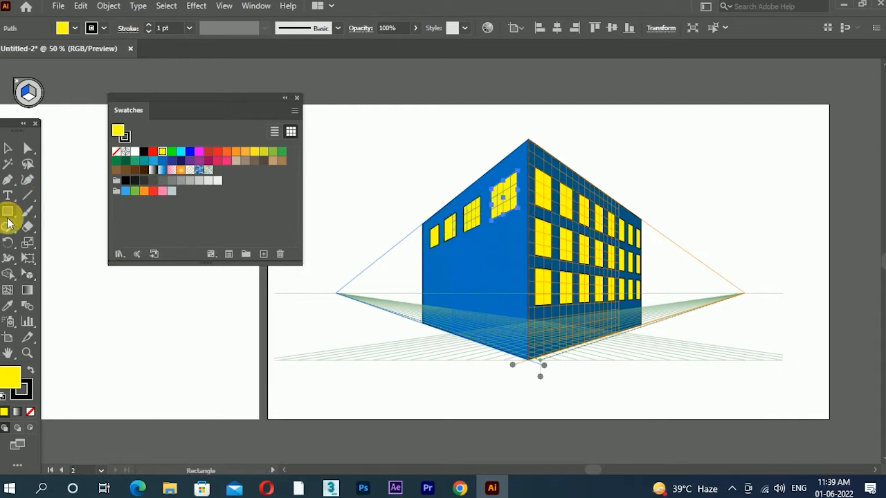
pyautogui.moveTo(534, 225); pyautogui.dragTo(456, 262)
pyautogui.click(28, 274)
pyautogui.scroll(4, 411, 269)
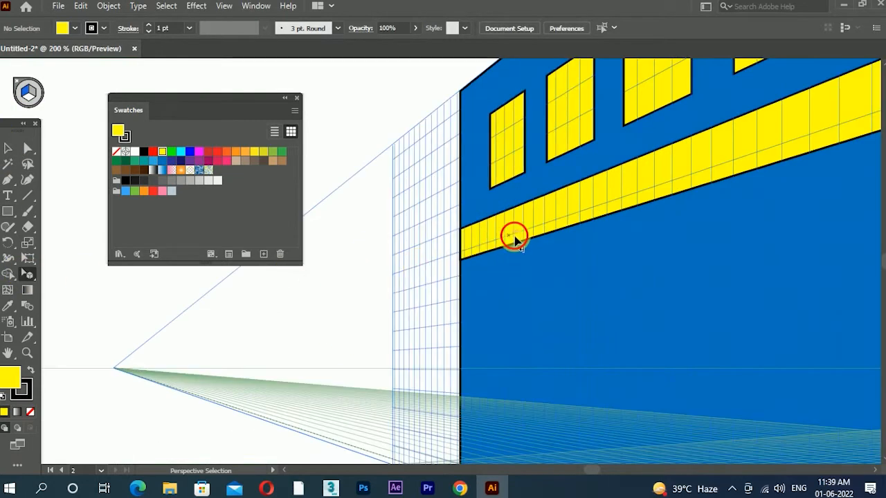
pyautogui.scroll(-4, 467, 249)
pyautogui.click(472, 370)
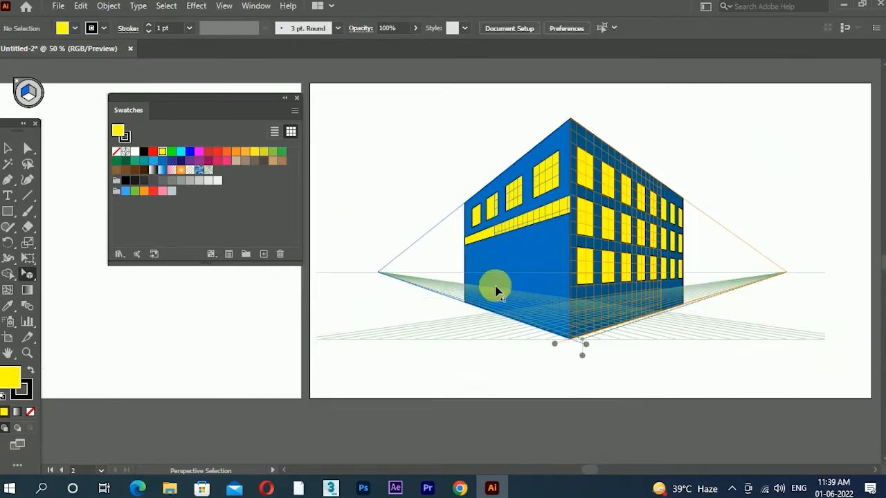
# Fill the band below the left wall's windows with the bright green swatch and deselect it.
pyautogui.click(515, 233)
pyautogui.click(175, 153)
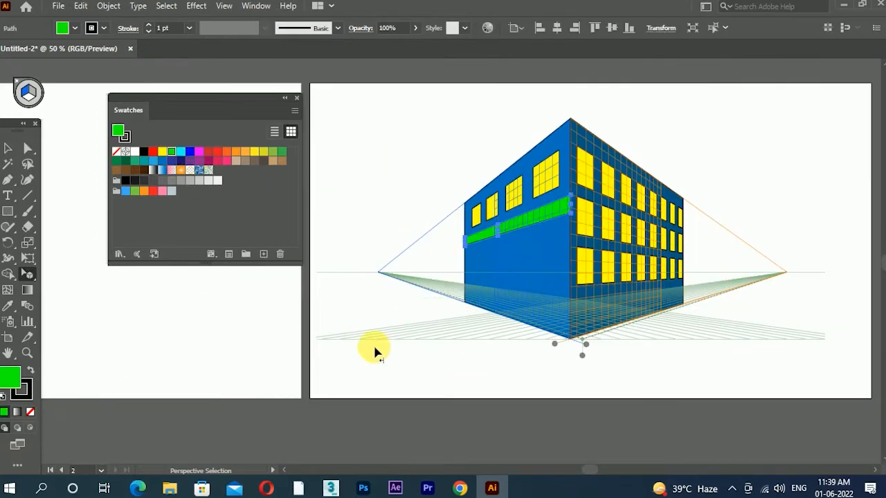
pyautogui.click(481, 346)
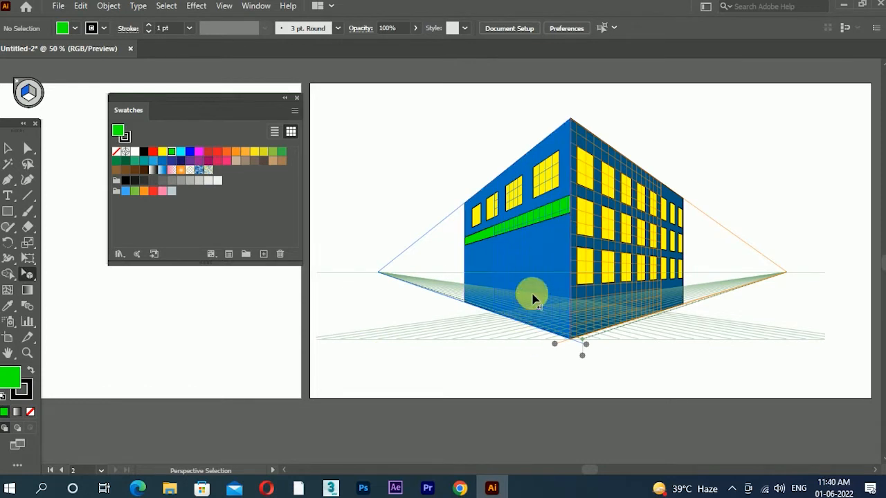
# Show the Symbols collection and move it clear of the building's left wall.
pyautogui.moveTo(534, 257); pyautogui.dragTo(486, 293)
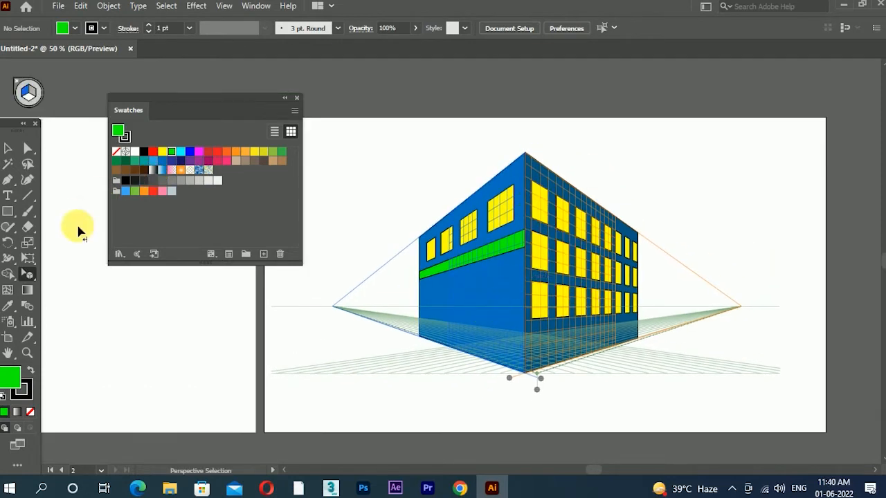
pyautogui.click(286, 6)
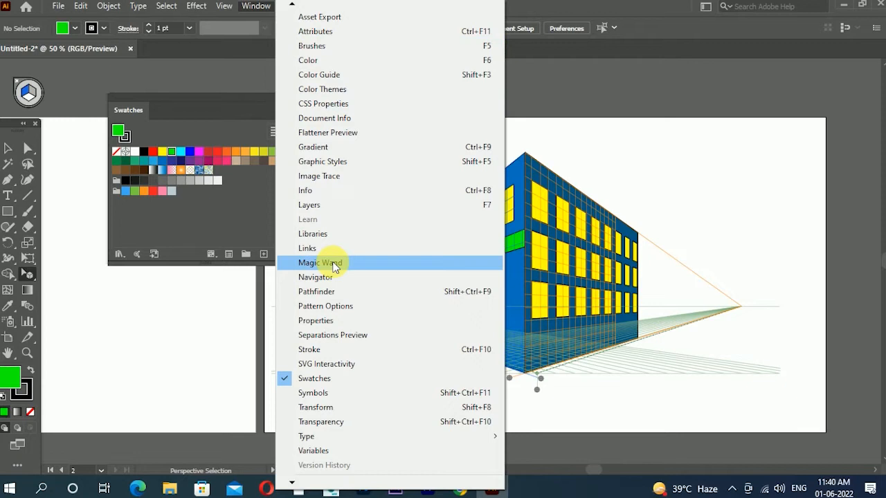
pyautogui.click(318, 393)
pyautogui.moveTo(540, 99); pyautogui.dragTo(668, 93)
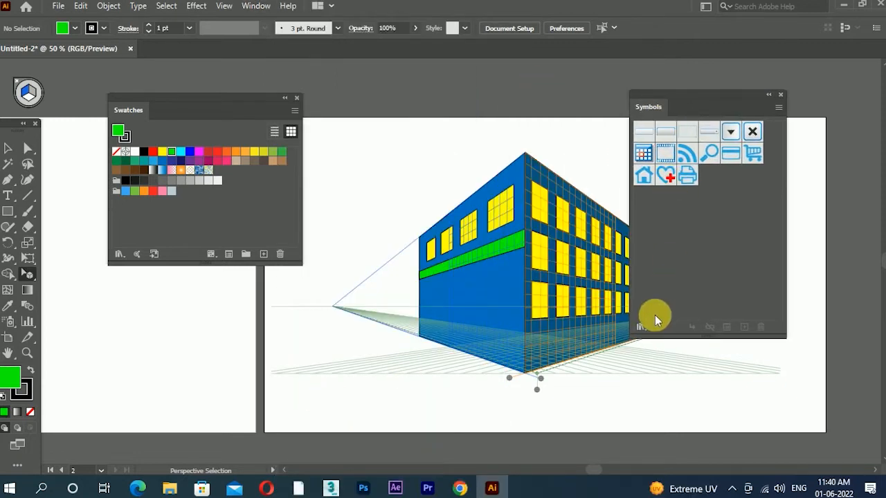
# Open the Web Buttons and Bars symbol library, enlarge its window and move it off the left wall.
pyautogui.click(640, 327)
pyautogui.click(694, 434)
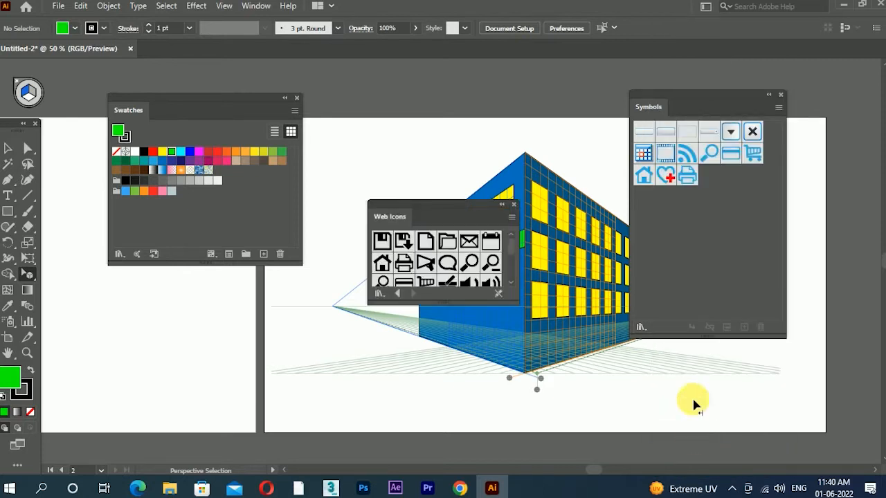
pyautogui.click(397, 293)
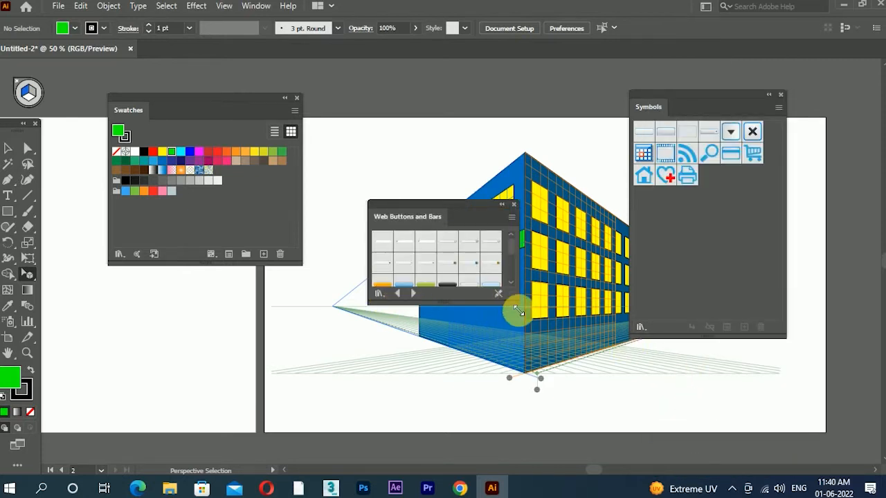
pyautogui.moveTo(518, 312); pyautogui.dragTo(534, 345)
pyautogui.moveTo(459, 203); pyautogui.dragTo(733, 218)
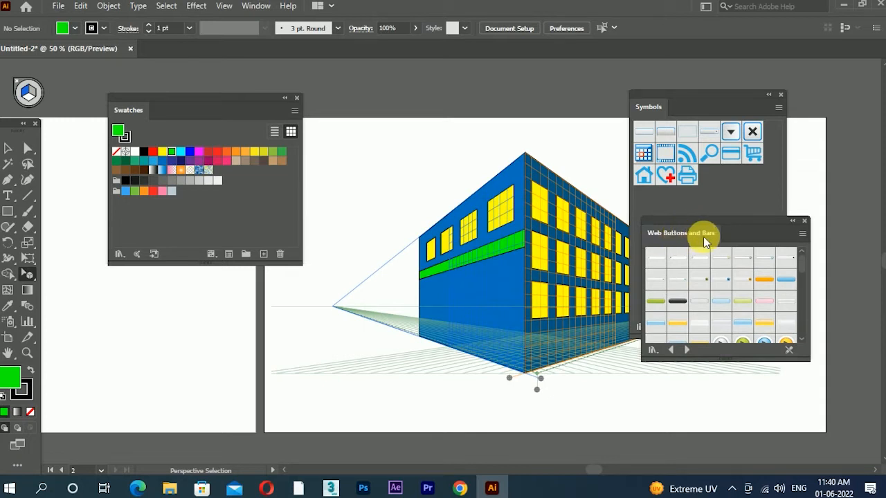
# Place the Button 5 - Blue symbol on the empty artboard area above the building's left wall.
pyautogui.scroll(-4, 703, 291)
pyautogui.scroll(2, 697, 286)
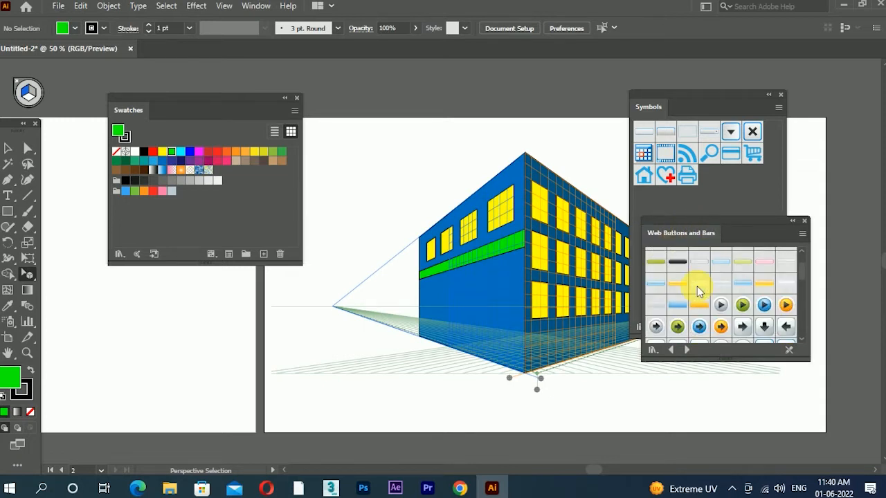
pyautogui.moveTo(524, 207); pyautogui.dragTo(413, 153)
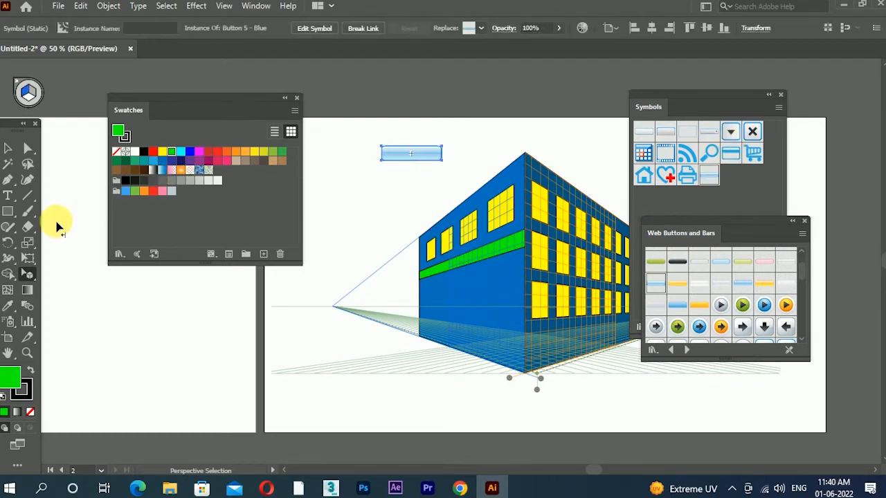
pyautogui.click(33, 96)
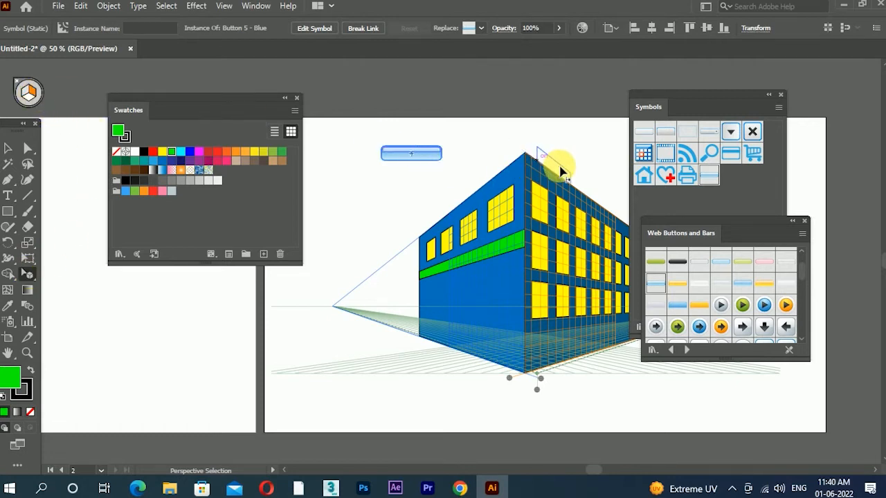
pyautogui.moveTo(545, 160); pyautogui.dragTo(483, 146)
pyautogui.hotkey('ctrl', 'z')
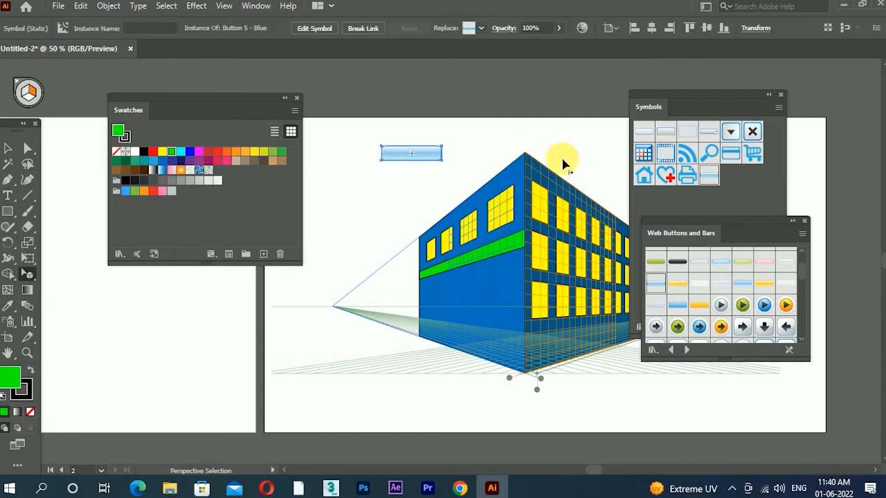
# Attach the button symbol to the left perspective plane at the top of the building's front corner, nudge it into position and deselect it.
pyautogui.click(29, 99)
pyautogui.moveTo(414, 153); pyautogui.dragTo(568, 144)
pyautogui.click(574, 115)
pyautogui.moveTo(624, 192); pyautogui.dragTo(542, 229)
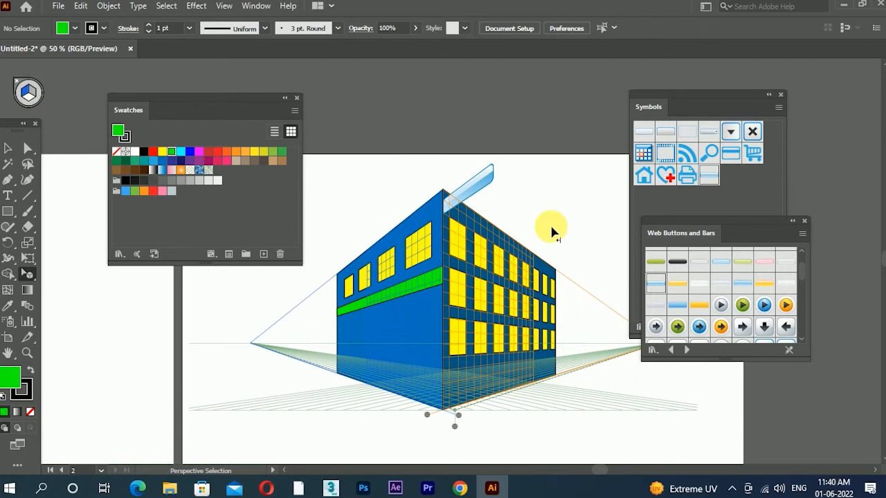
pyautogui.moveTo(470, 185); pyautogui.dragTo(496, 195)
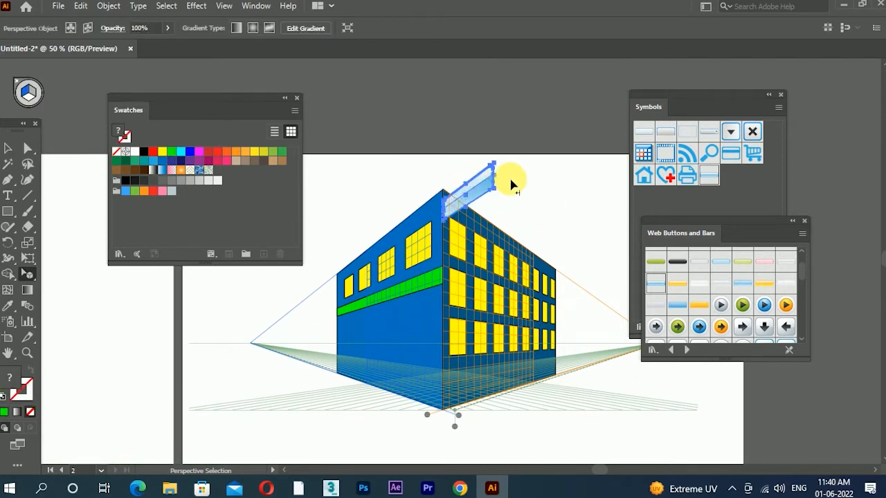
pyautogui.click(608, 201)
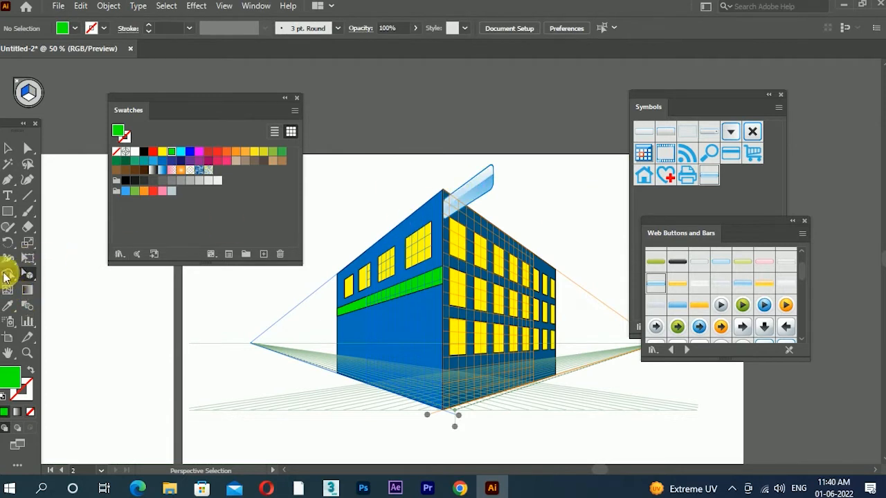
# Add the point text HOME on the empty artboard area above the building's left wall.
pyautogui.click(13, 197)
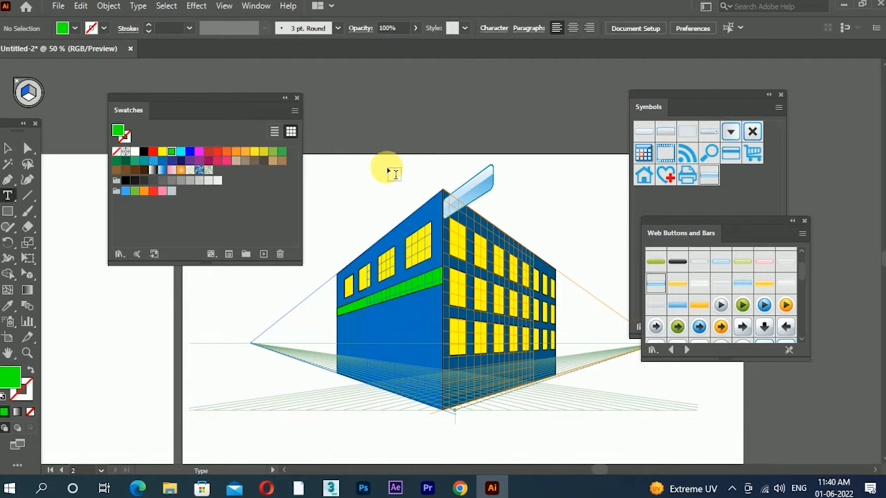
pyautogui.click(370, 168)
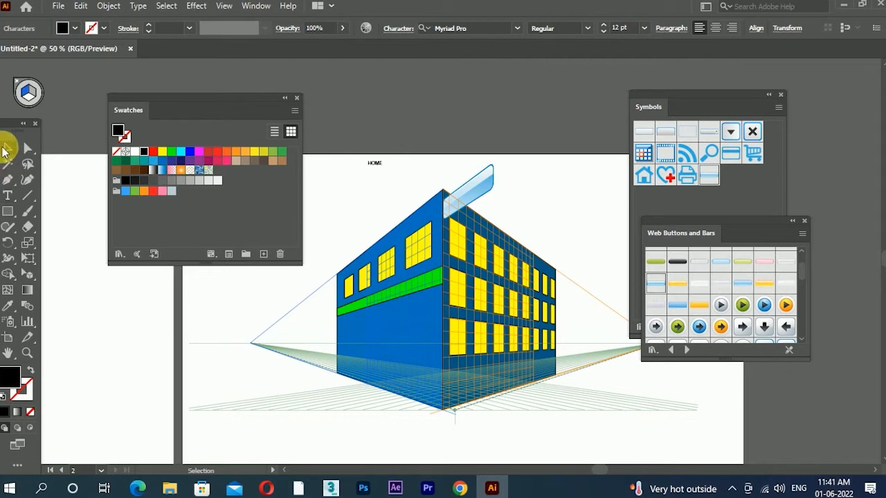
pyautogui.click(7, 148)
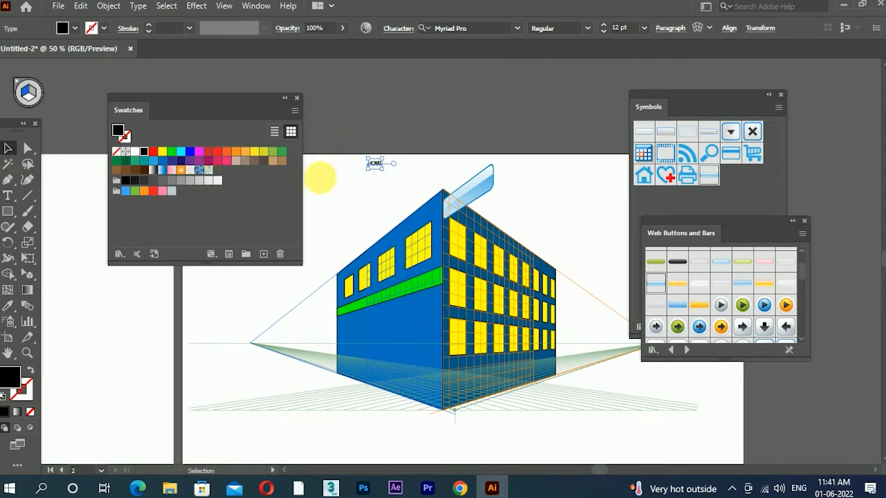
# Attach the HOME text to the left perspective plane on top of the button sign and deselect it.
pyautogui.click(28, 273)
pyautogui.click(434, 211)
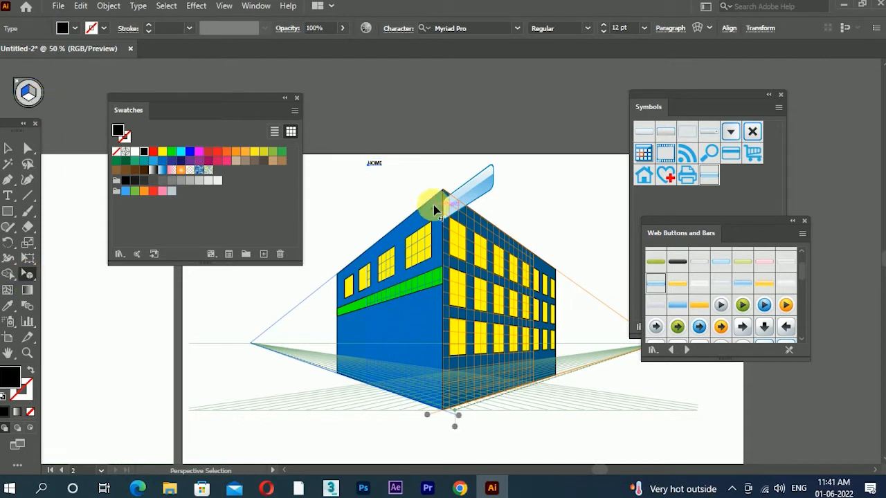
pyautogui.moveTo(382, 164); pyautogui.dragTo(489, 187)
pyautogui.click(540, 177)
pyautogui.scroll(1, 536, 206)
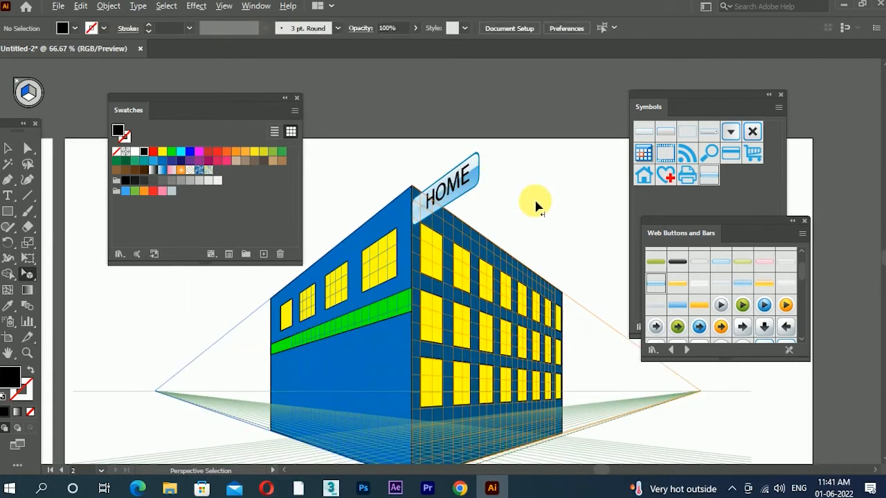
pyautogui.moveTo(532, 275); pyautogui.dragTo(514, 230)
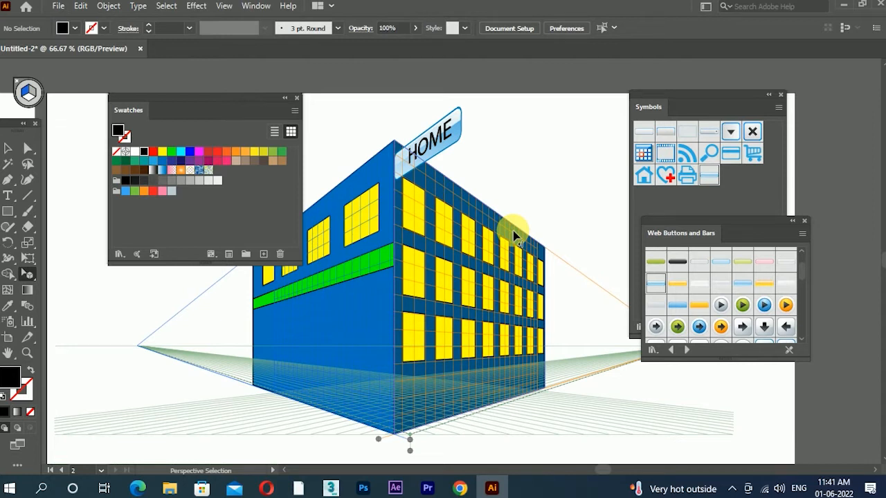
pyautogui.scroll(-1, 516, 222)
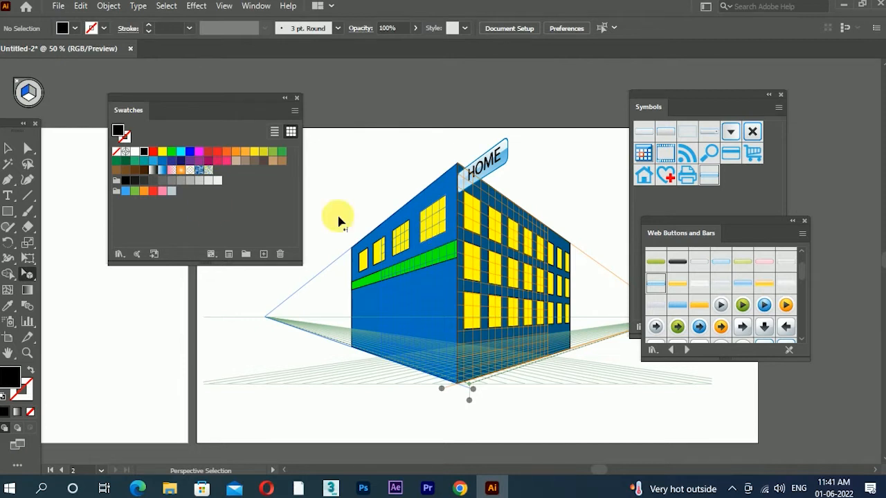
# Draw a flat black test rectangle with no active grid plane, move it over the building's left wall and delete it.
pyautogui.click(8, 211)
pyautogui.click(38, 97)
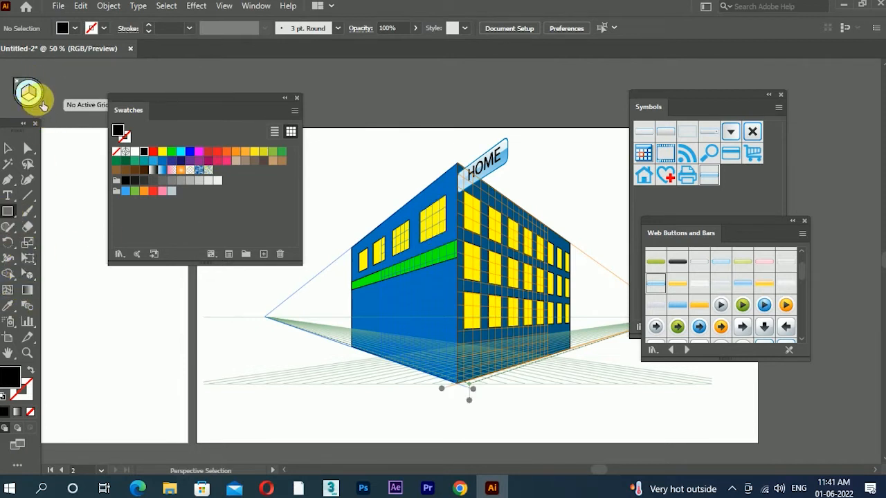
pyautogui.moveTo(212, 328); pyautogui.dragTo(309, 417)
pyautogui.click(8, 148)
pyautogui.moveTo(266, 363); pyautogui.dragTo(371, 336)
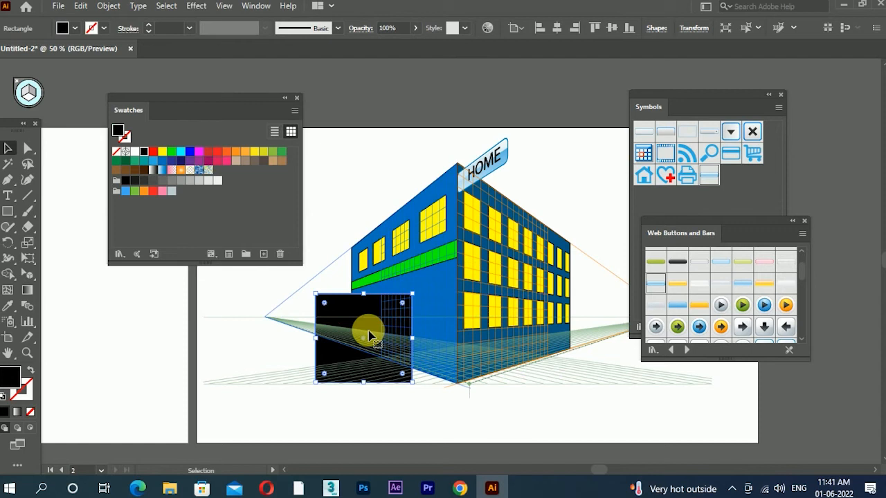
pyautogui.press('Delete')
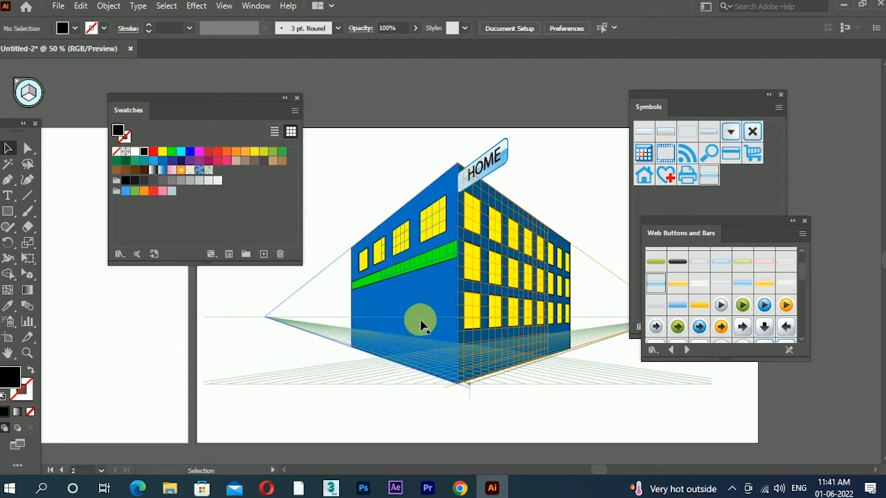
# Hide the perspective grid so only the building artwork is displayed.
pyautogui.scroll(-1, 427, 281)
pyautogui.moveTo(486, 280); pyautogui.dragTo(462, 286)
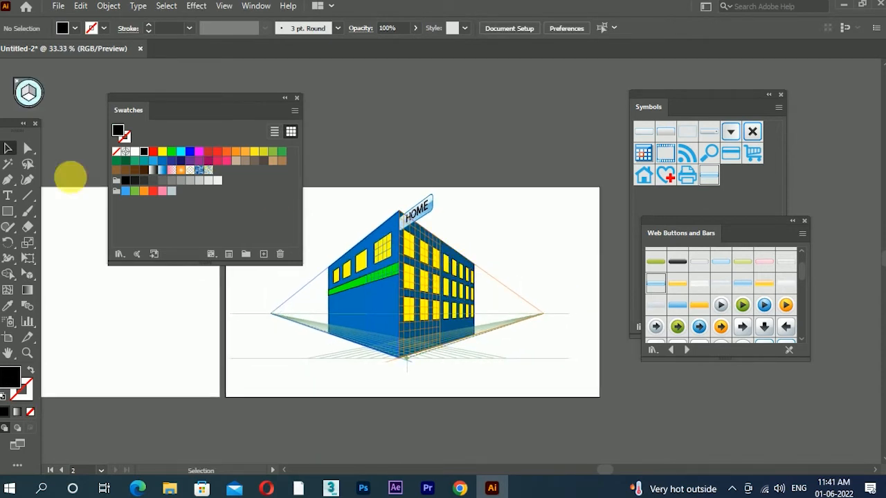
pyautogui.moveTo(24, 275); pyautogui.dragTo(121, 281)
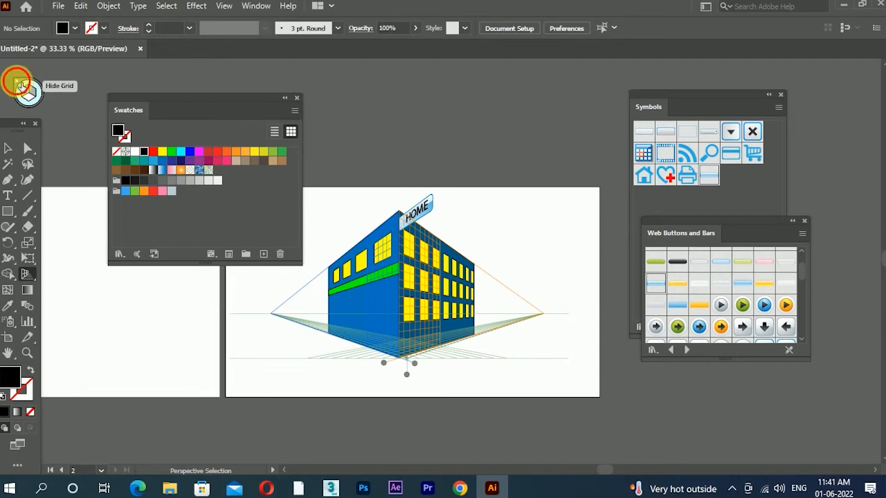
pyautogui.click(17, 83)
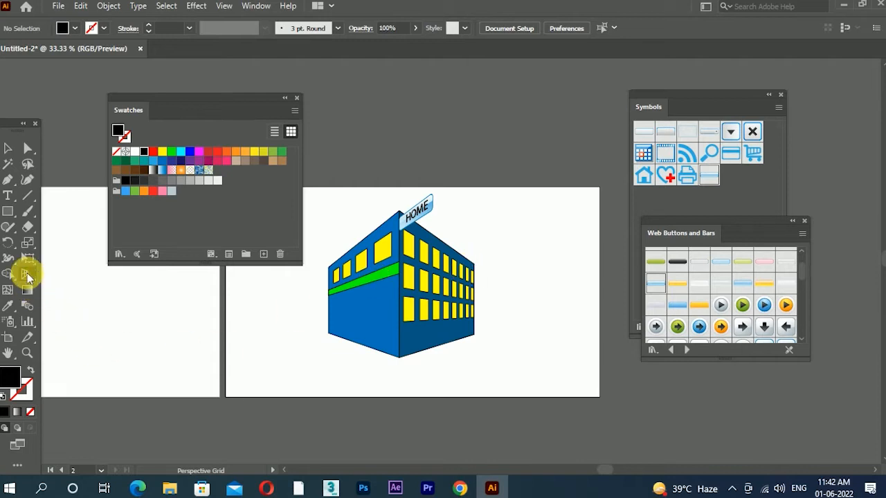
# Show the perspective grid again and hide it once more.
pyautogui.moveTo(31, 284); pyautogui.dragTo(73, 276)
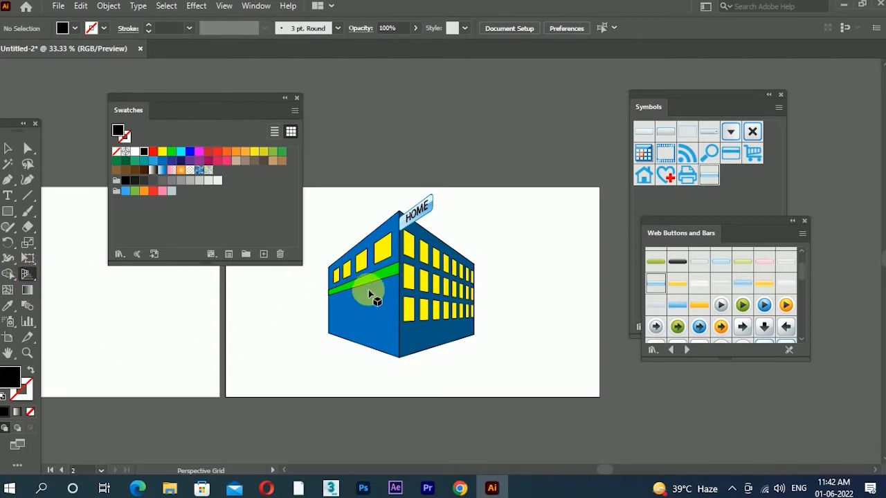
pyautogui.click(224, 6)
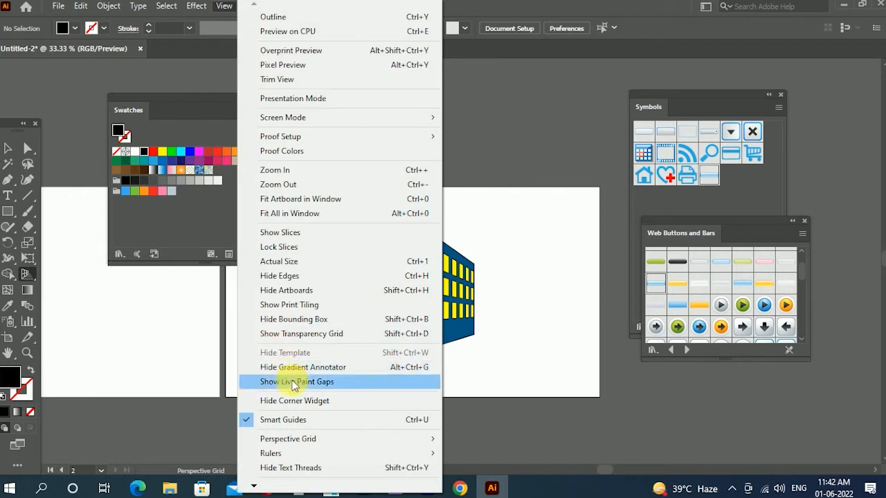
pyautogui.moveTo(298, 440)
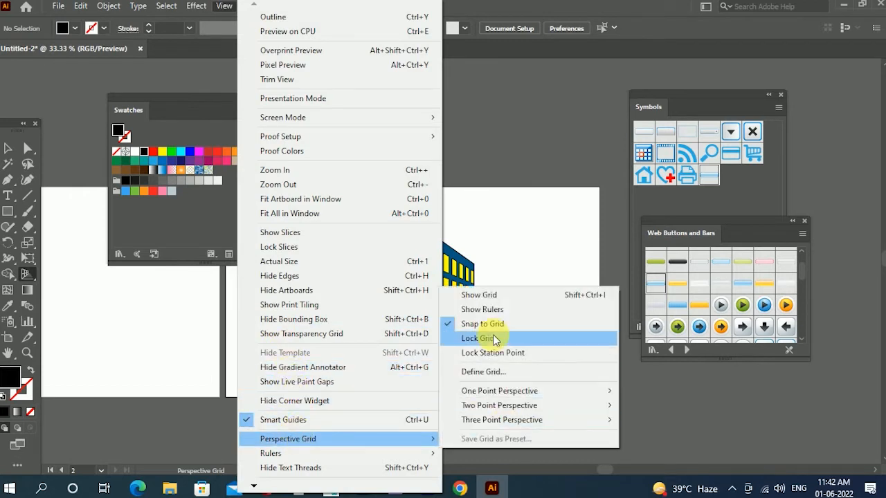
pyautogui.click(494, 298)
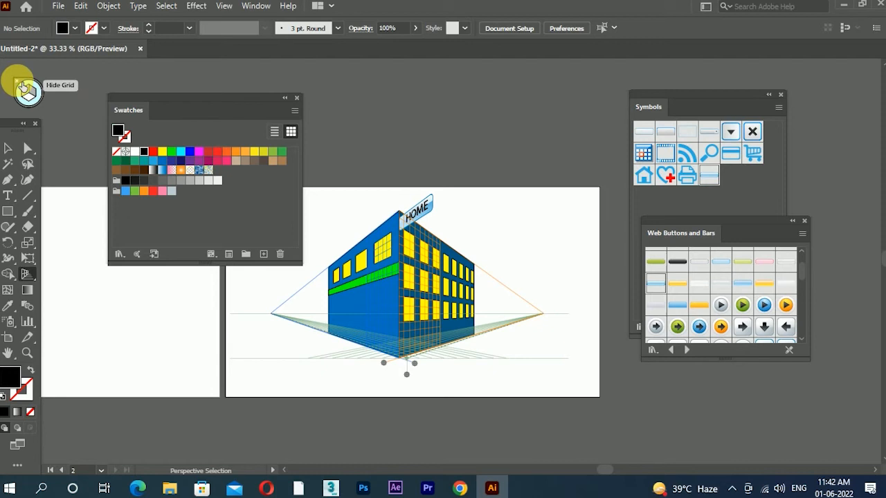
pyautogui.click(20, 85)
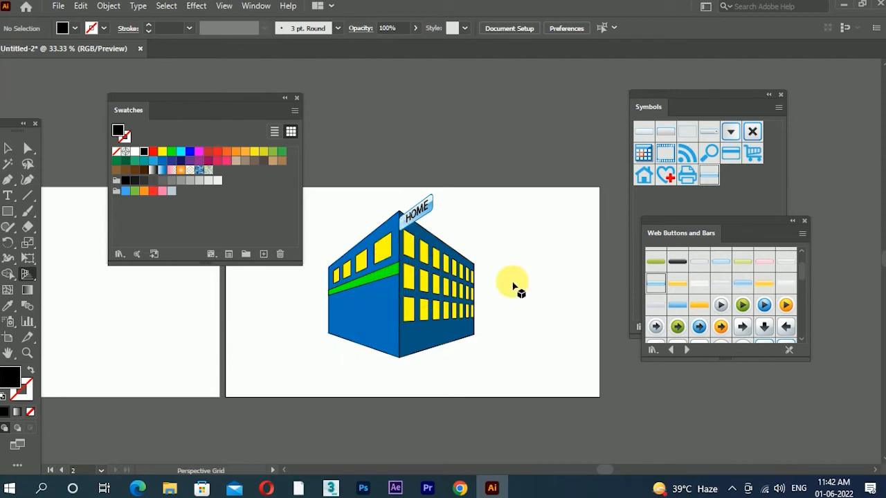
# Move the swatch collection clear of the artboard and delete all of the building artwork.
pyautogui.click(8, 147)
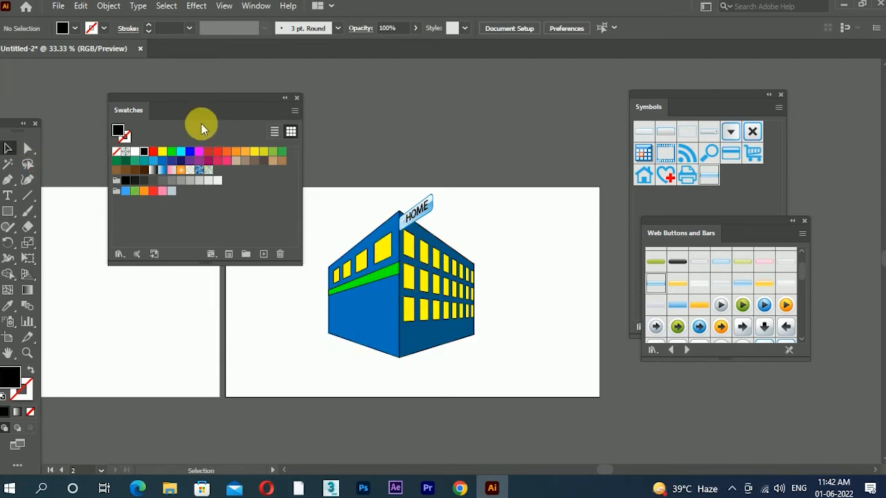
pyautogui.moveTo(179, 97); pyautogui.dragTo(132, 67)
pyautogui.moveTo(394, 288); pyautogui.dragTo(489, 221)
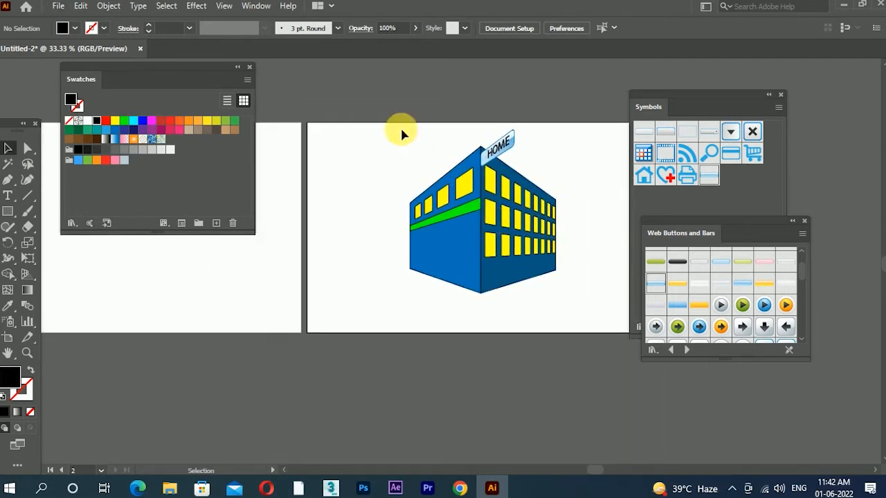
pyautogui.hotkey('ctrl', 'a')
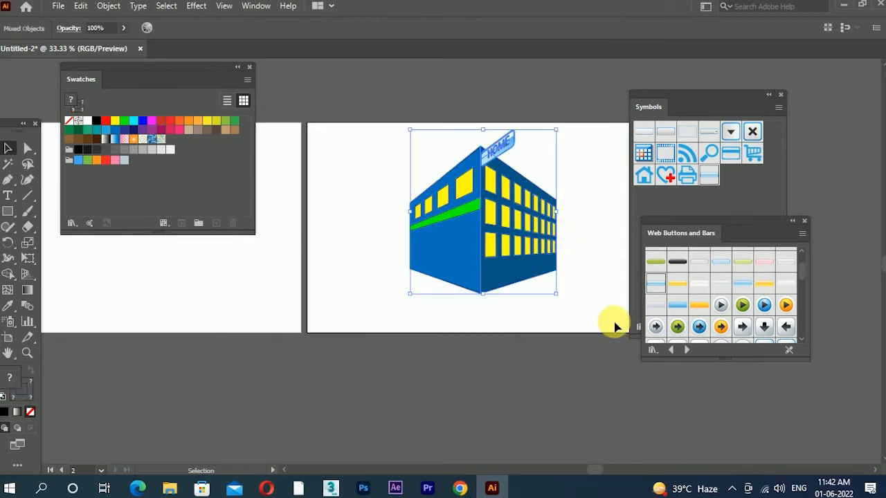
pyautogui.press('Delete')
# Draw a large, nearly square rectangle on the first artboard, fill it with the orange swatch and deselect it.
pyautogui.moveTo(316, 285); pyautogui.dragTo(568, 299)
pyautogui.click(8, 210)
pyautogui.moveTo(359, 175); pyautogui.dragTo(509, 332)
pyautogui.click(8, 147)
pyautogui.click(180, 123)
pyautogui.click(284, 264)
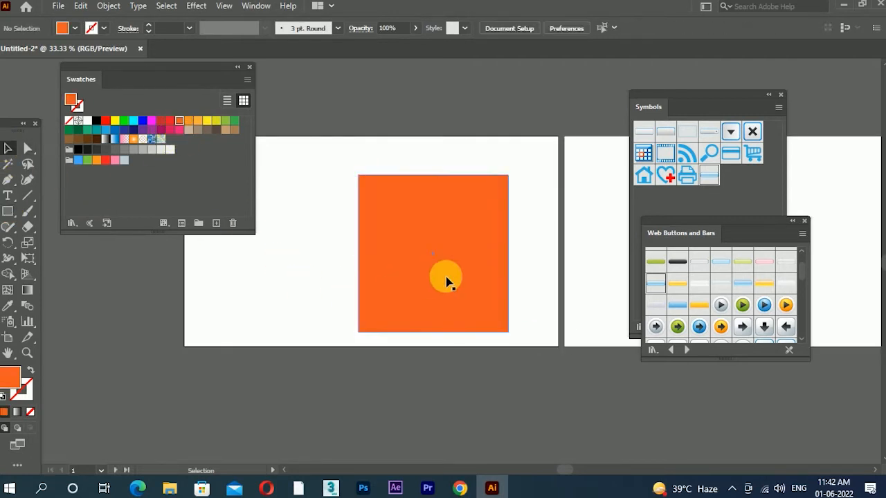
# Draw a small square inside the upper-left area of the large orange rectangle.
pyautogui.scroll(2, 421, 296)
pyautogui.moveTo(422, 297); pyautogui.dragTo(454, 331)
pyautogui.click(446, 263)
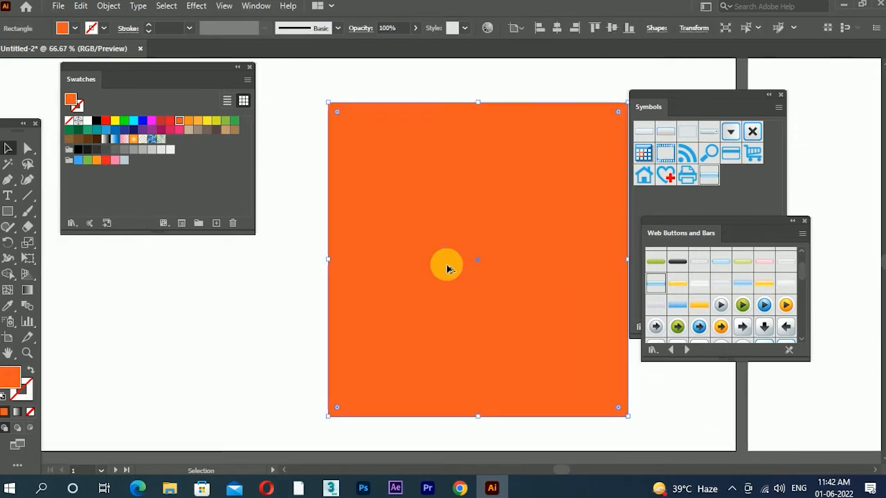
pyautogui.scroll(-1, 423, 279)
pyautogui.moveTo(424, 290); pyautogui.dragTo(455, 265)
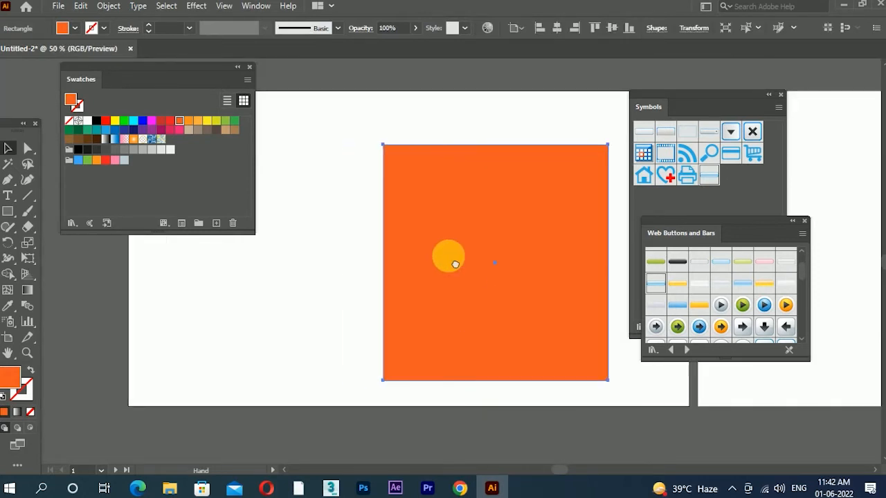
pyautogui.click(9, 212)
pyautogui.click(69, 211)
pyautogui.moveTo(401, 171); pyautogui.dragTo(472, 240)
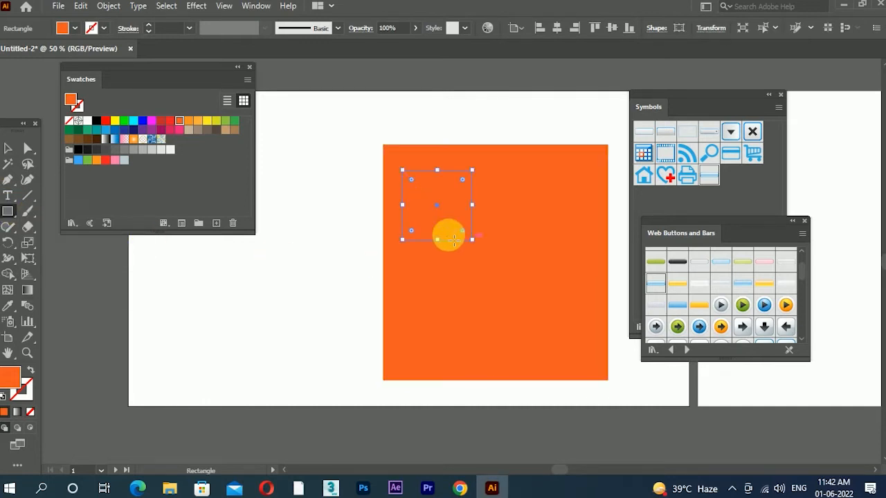
pyautogui.click(8, 148)
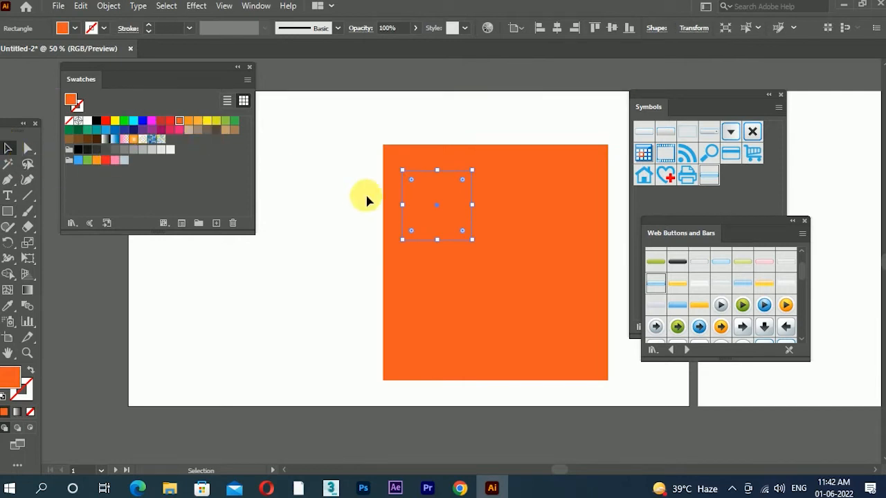
# Fill the small square with the dark orange colour AA2D07 and deselect it.
pyautogui.doubleClick(11, 382)
pyautogui.click(536, 137)
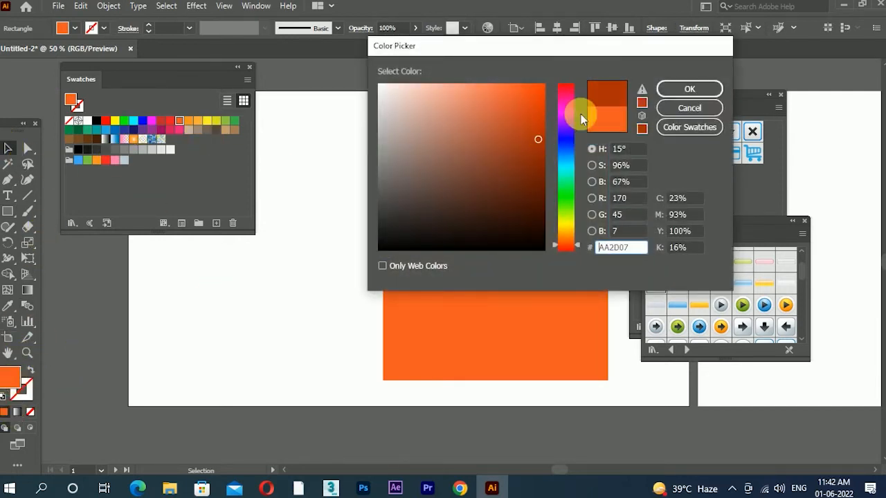
pyautogui.click(689, 90)
pyautogui.click(374, 199)
# Round all corners of the small dark orange square slightly and deselect it.
pyautogui.scroll(1, 373, 201)
pyautogui.scroll(1, 461, 202)
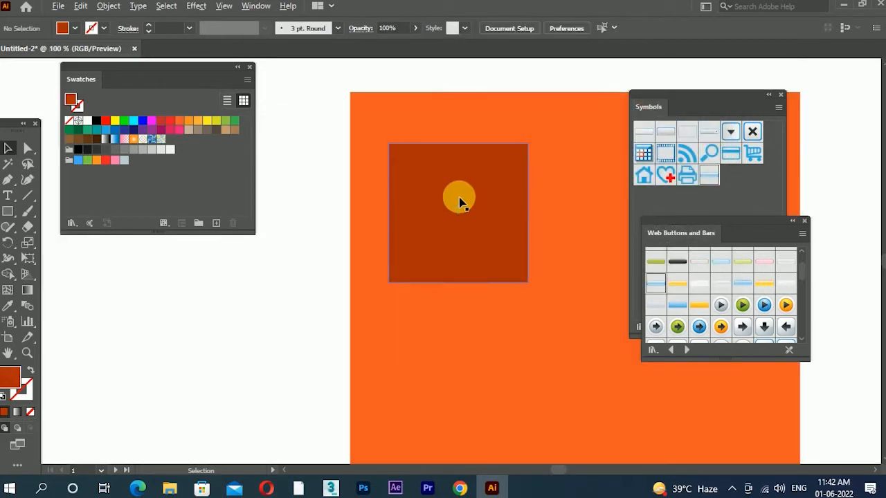
pyautogui.click(404, 170)
pyautogui.moveTo(398, 153); pyautogui.dragTo(400, 160)
pyautogui.click(284, 273)
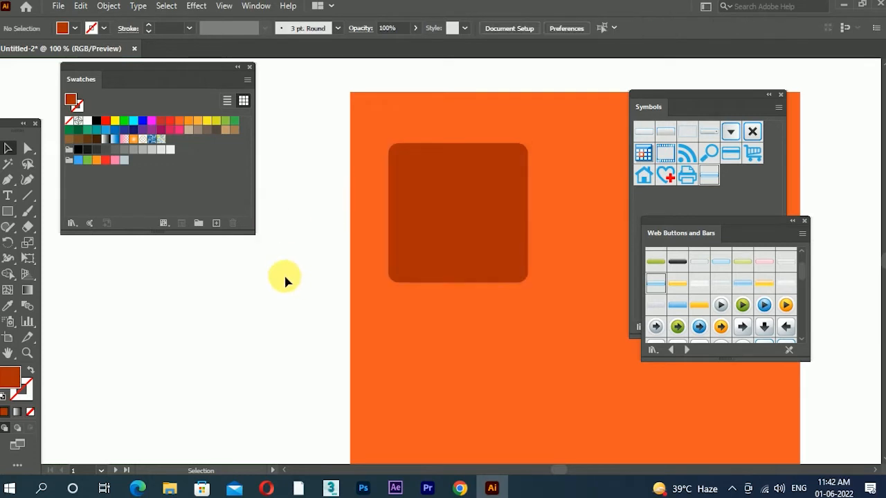
pyautogui.scroll(-1, 283, 272)
pyautogui.scroll(1, 393, 261)
pyautogui.moveTo(348, 217); pyautogui.dragTo(333, 228)
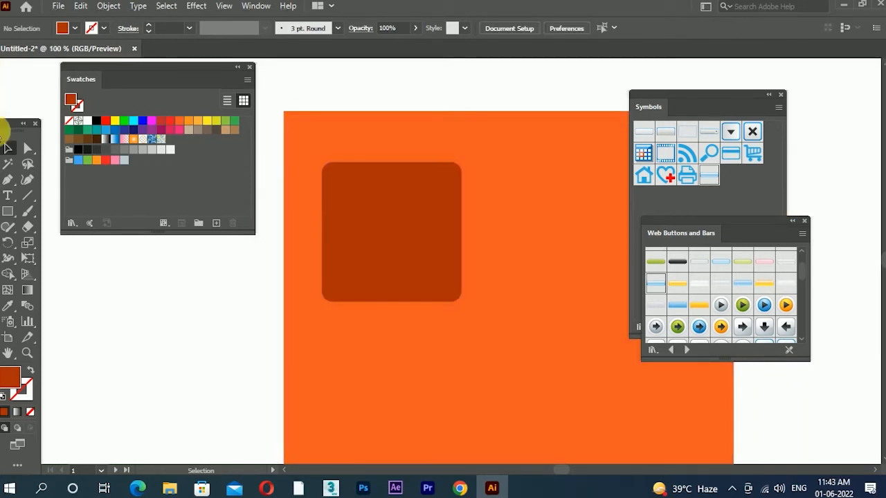
pyautogui.click(10, 212)
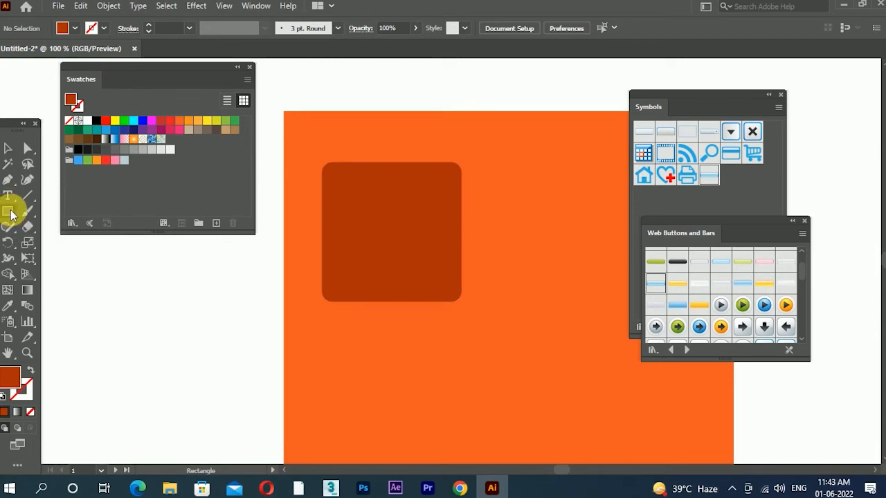
pyautogui.moveTo(336, 175)
pyautogui.mouseDown()
pyautogui.moveTo(376, 207)
pyautogui.moveTo(385, 232)
pyautogui.mouseUp()
pyautogui.hotkey('ctrl', 'z')
# Warp the dark orange rounded square with an Inflate envelope distortion at 16% bend.
pyautogui.click(7, 148)
pyautogui.click(378, 237)
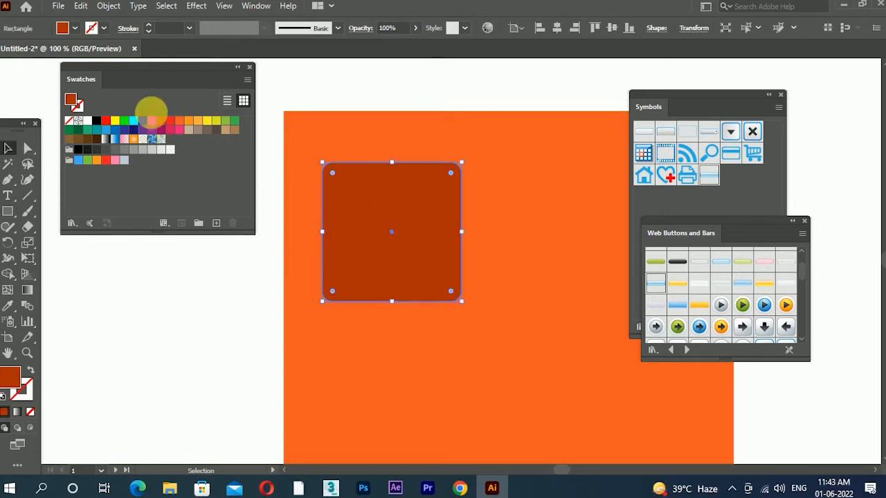
pyautogui.click(109, 7)
pyautogui.moveTo(282, 394)
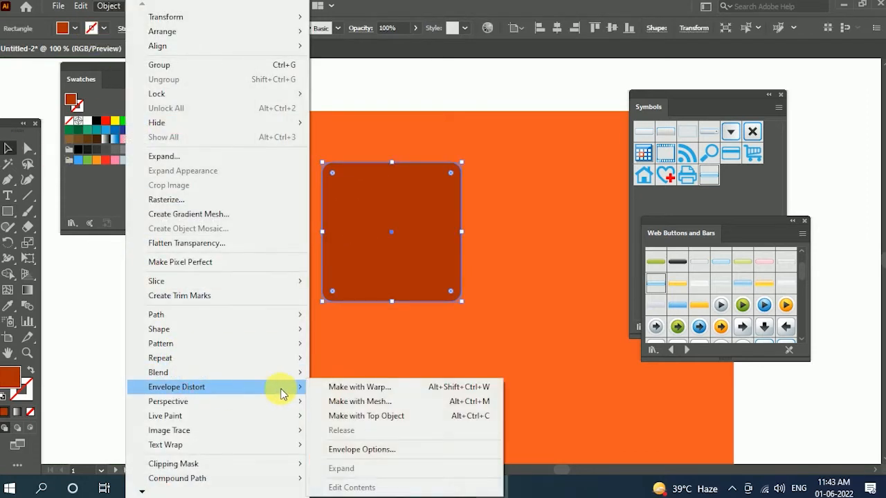
pyautogui.click(353, 387)
pyautogui.click(796, 63)
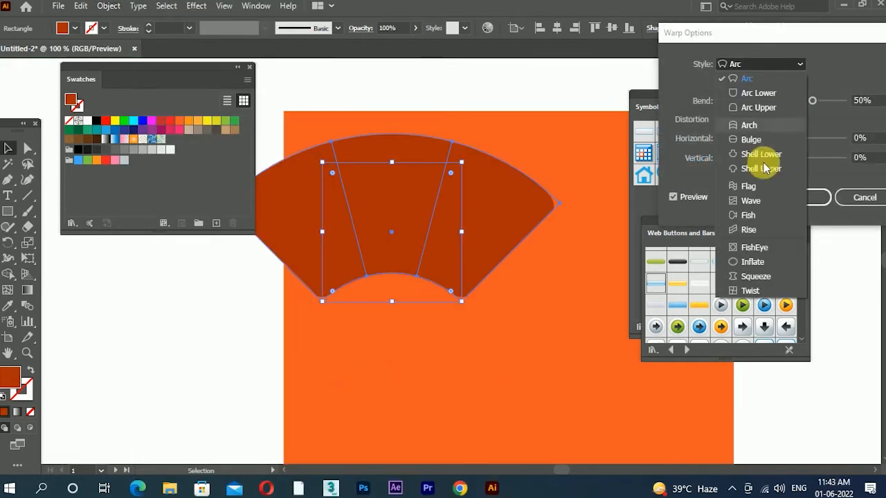
pyautogui.click(761, 262)
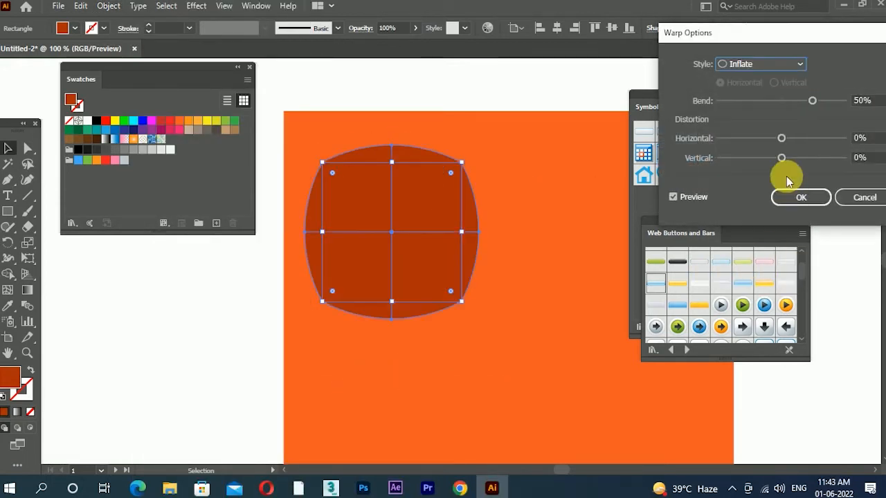
pyautogui.click(807, 101)
pyautogui.moveTo(794, 100); pyautogui.dragTo(791, 100)
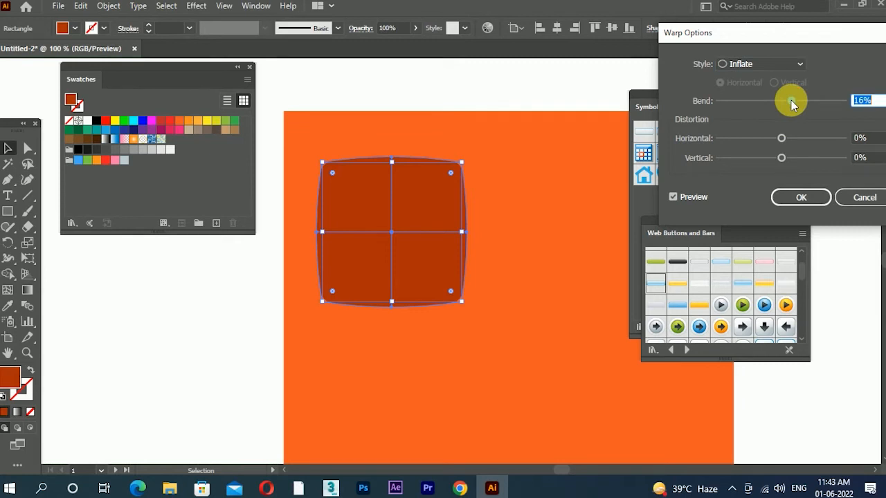
pyautogui.click(799, 197)
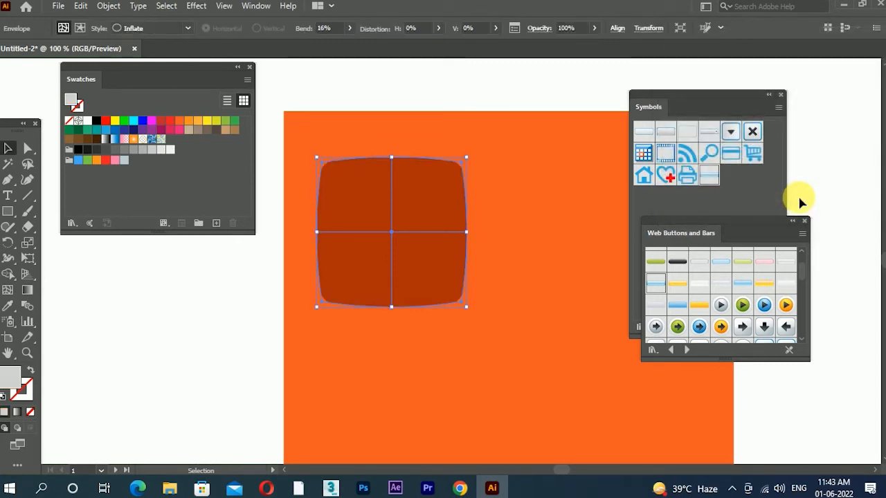
# Expand the inflated dark orange shape's object and fill, and deselect it.
pyautogui.click(107, 6)
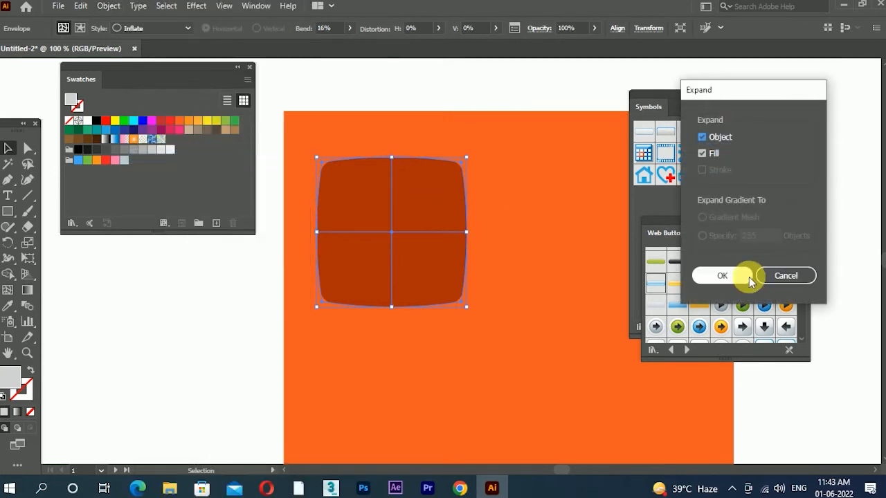
pyautogui.click(735, 277)
pyautogui.click(171, 352)
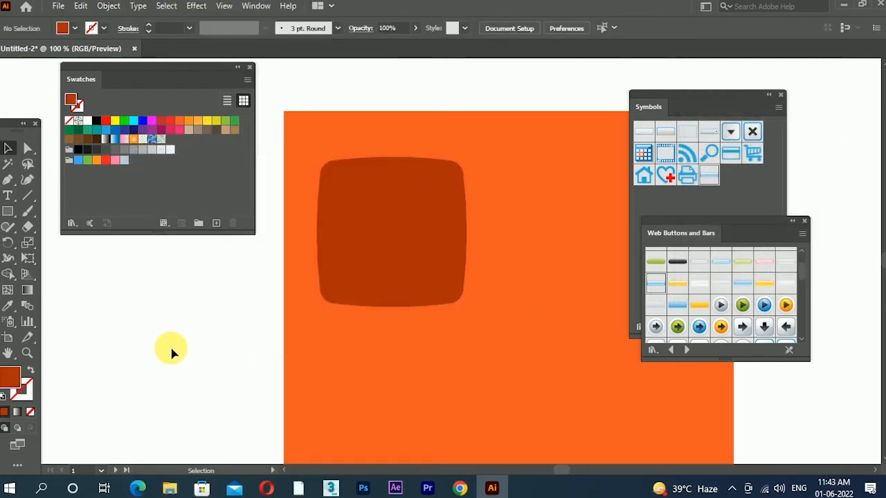
# Scale the inflated dark orange shape down to about three quarters of its size and deselect it.
pyautogui.click(329, 266)
pyautogui.moveTo(471, 159); pyautogui.dragTo(450, 170)
pyautogui.click(458, 89)
# Draw a small, nearly square rectangle inside the upper-left area of the dark orange shape and nudge it slightly left.
pyautogui.scroll(1, 406, 256)
pyautogui.click(8, 212)
pyautogui.moveTo(326, 159)
pyautogui.mouseDown()
pyautogui.moveTo(366, 209)
pyautogui.moveTo(390, 220)
pyautogui.mouseUp()
pyautogui.click(8, 148)
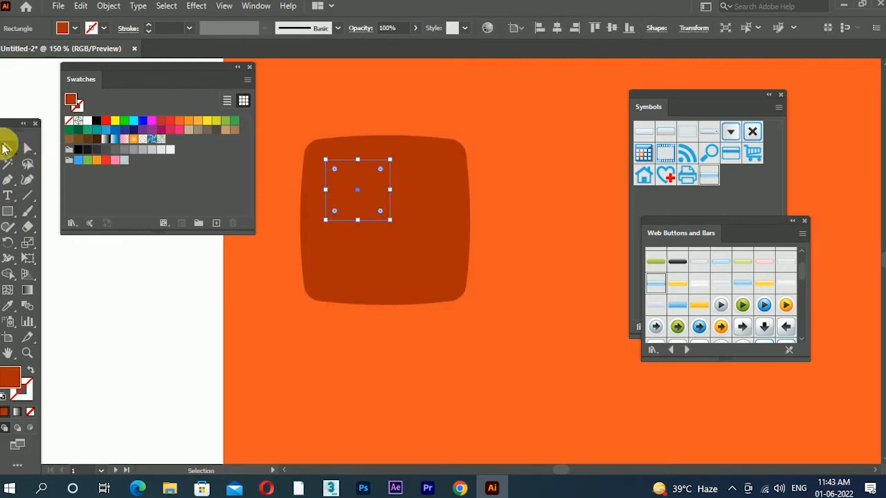
pyautogui.moveTo(359, 195); pyautogui.dragTo(353, 194)
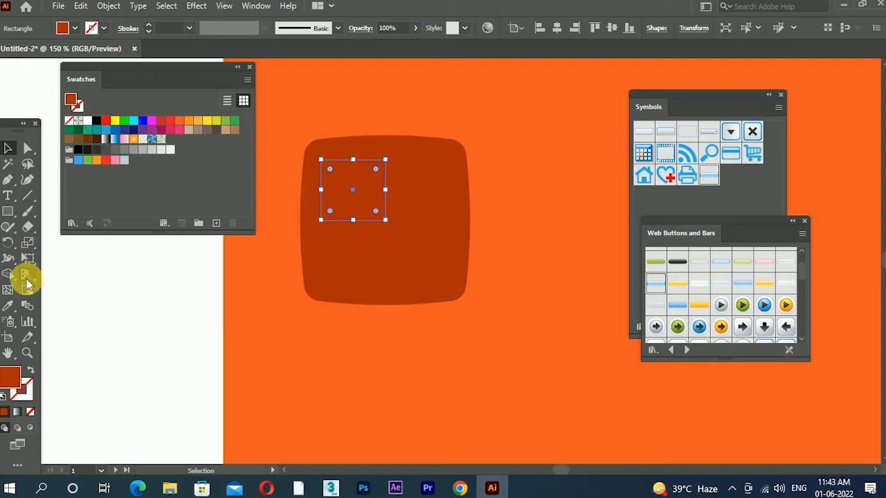
# Fill the small inner square with a bright red-orange and deselect it.
pyautogui.doubleClick(12, 387)
pyautogui.moveTo(526, 145); pyautogui.dragTo(540, 107)
pyautogui.click(675, 88)
pyautogui.click(139, 305)
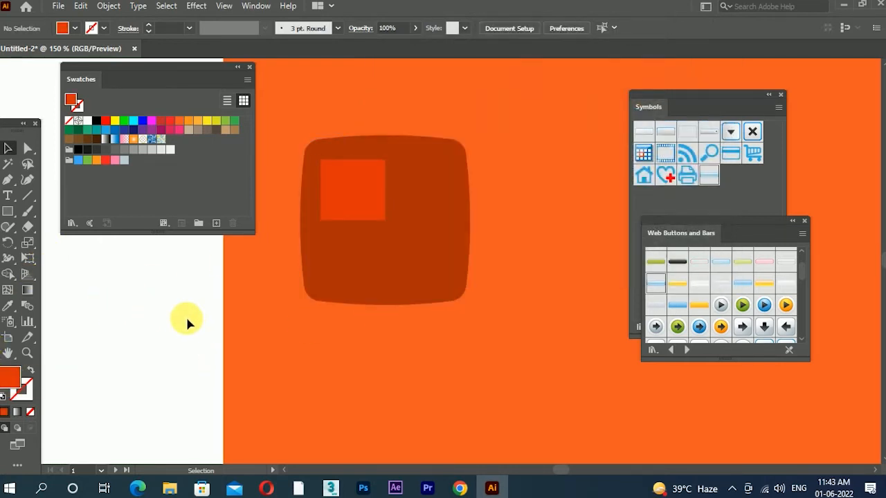
# Fill the small inner square with the yellow swatch and deselect it.
pyautogui.click(340, 202)
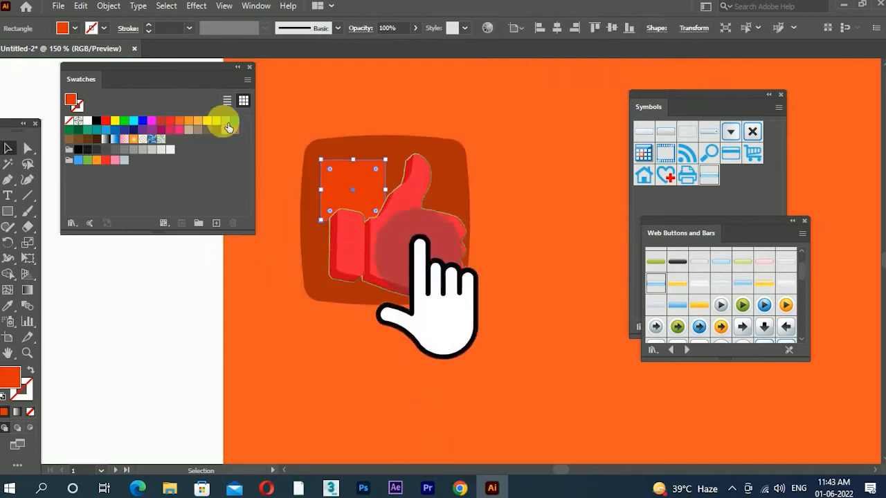
pyautogui.click(217, 120)
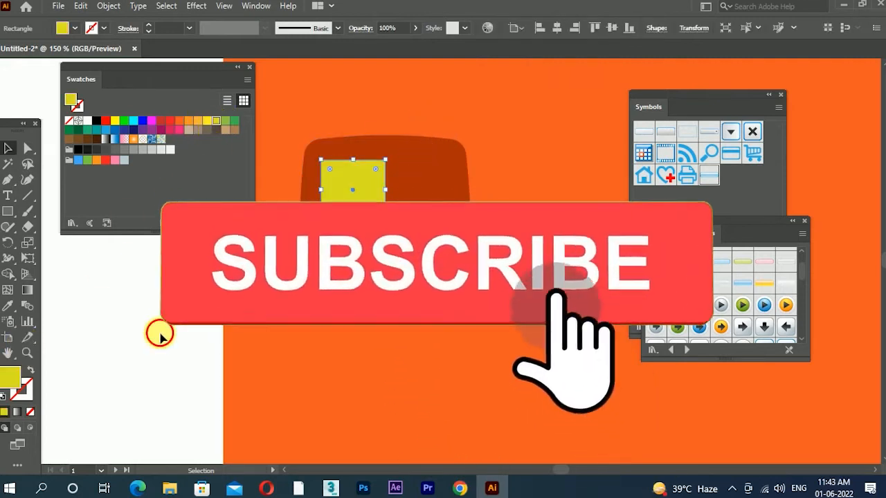
pyautogui.click(186, 334)
# Round the yellow square's corners and place a copy of it slightly down and to the right.
pyautogui.click(344, 187)
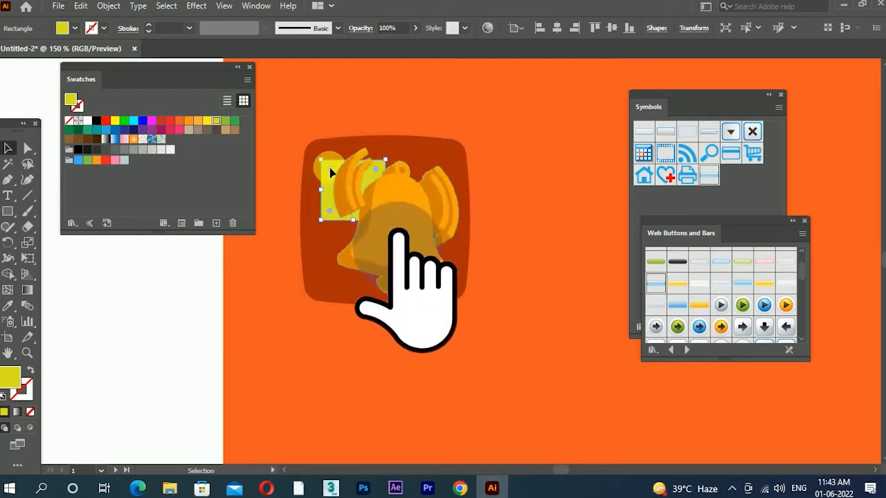
pyautogui.moveTo(349, 191); pyautogui.dragTo(356, 198)
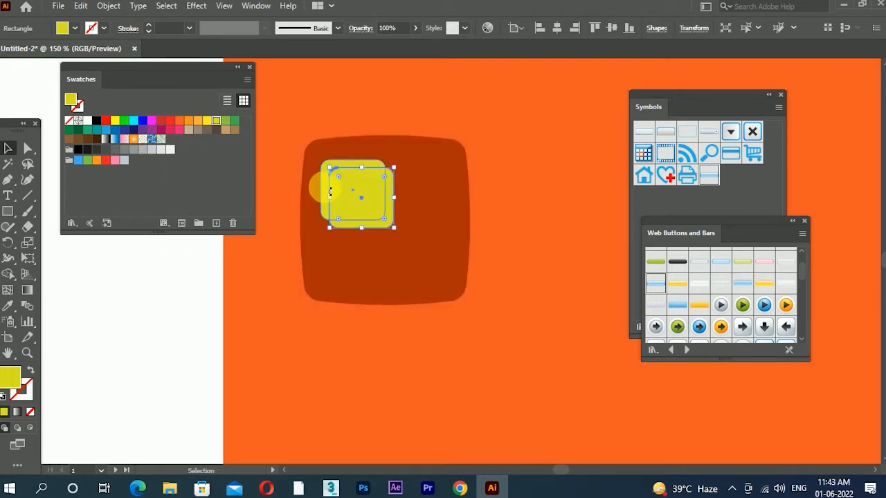
# Fill the rear yellow square with a dark olive shade and deselect it.
pyautogui.click(352, 162)
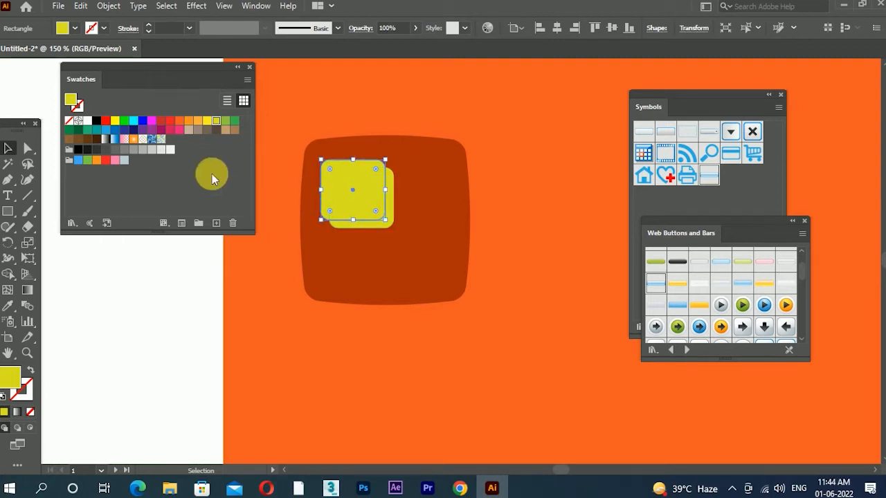
pyautogui.click(10, 379)
pyautogui.click(533, 148)
pyautogui.click(670, 89)
pyautogui.click(172, 320)
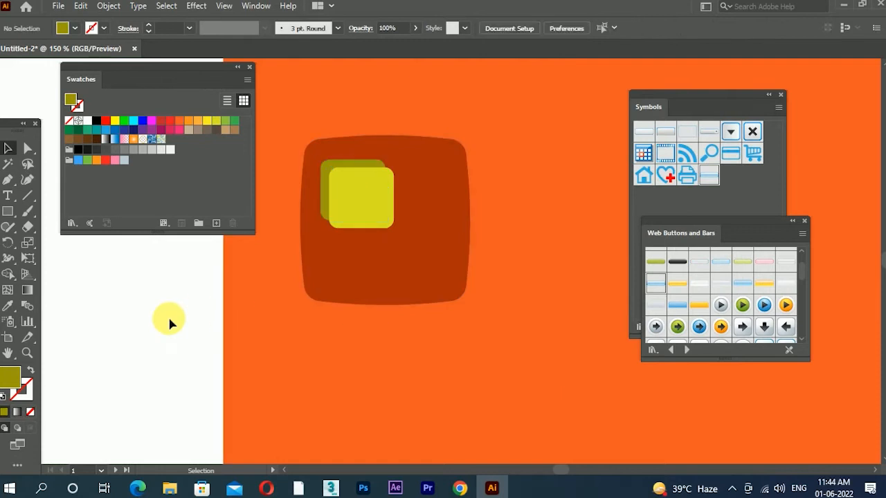
# Nudge the front yellow square slightly downward to widen the olive band above it.
pyautogui.moveTo(352, 220); pyautogui.dragTo(403, 264)
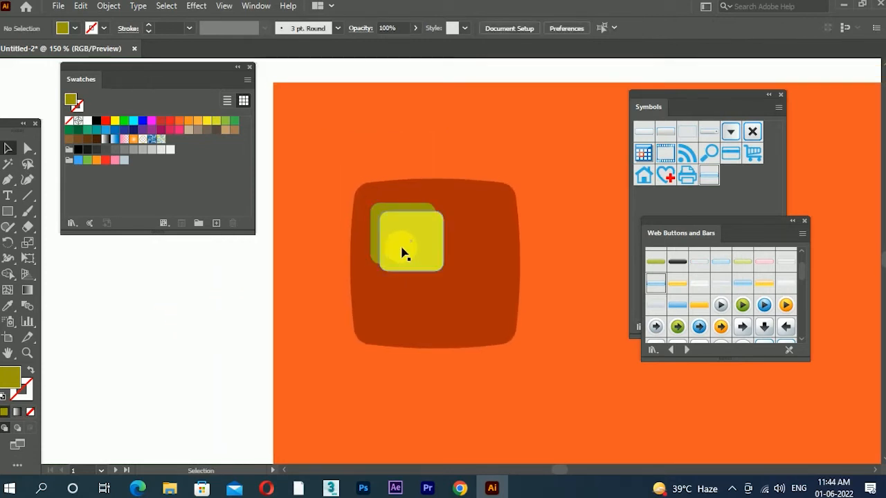
pyautogui.scroll(1, 401, 247)
pyautogui.moveTo(403, 224); pyautogui.dragTo(400, 227)
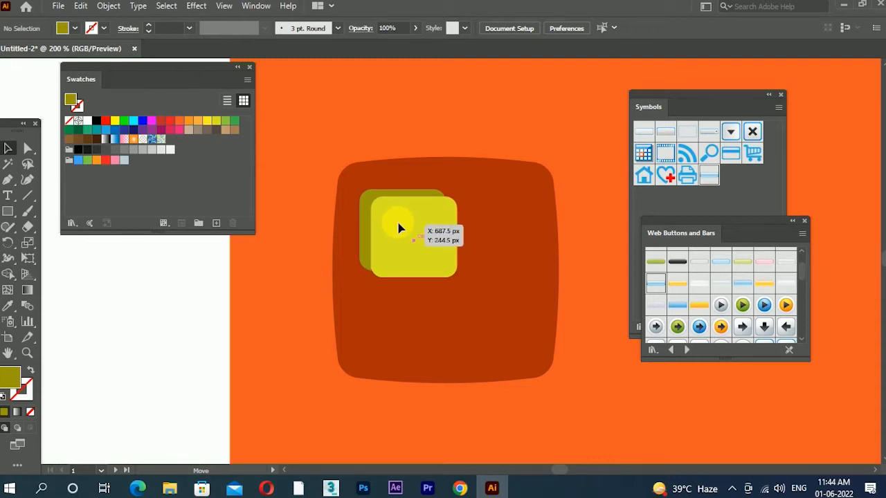
pyautogui.moveTo(399, 228); pyautogui.dragTo(398, 228)
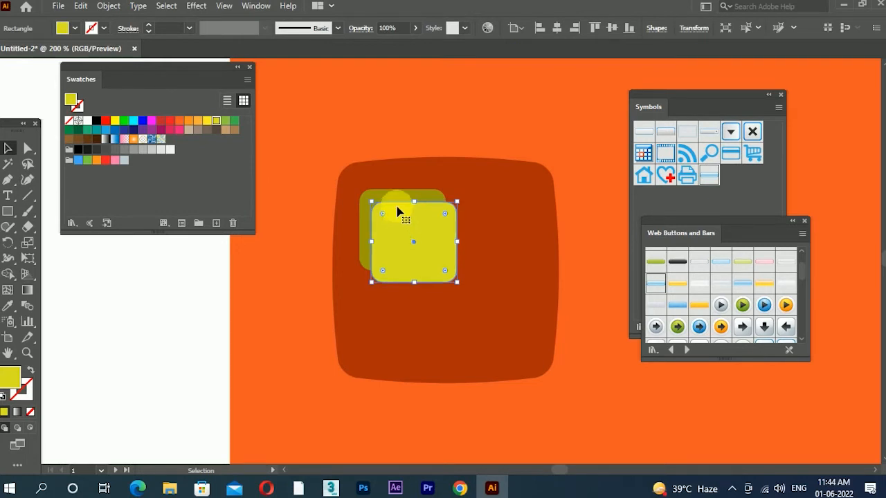
# Trim away the part of the yellow square overhanging the olive square with the Shape Builder and deselect the shapes.
pyautogui.keyDown('shift'); pyautogui.click(395, 198); pyautogui.keyUp('shift')
pyautogui.click(8, 277)
pyautogui.moveTo(9, 279); pyautogui.dragTo(93, 277)
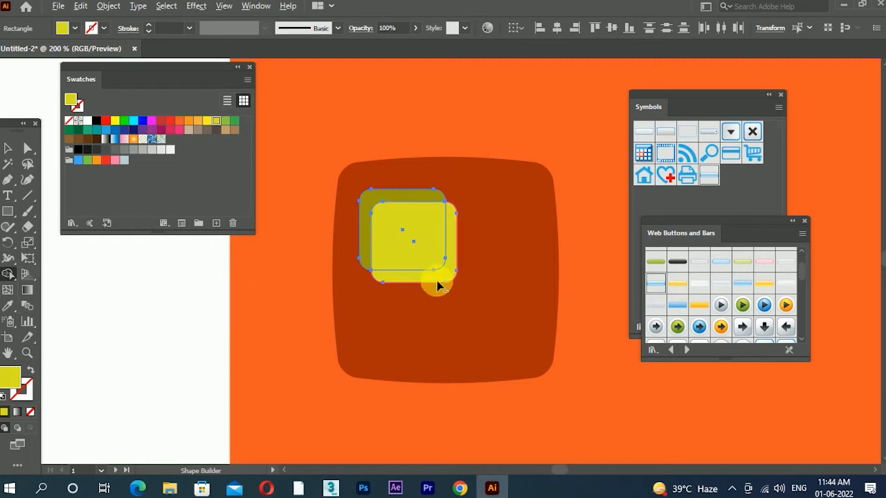
pyautogui.keyDown('alt'); pyautogui.click(437, 281); pyautogui.keyUp('alt')
pyautogui.click(8, 148)
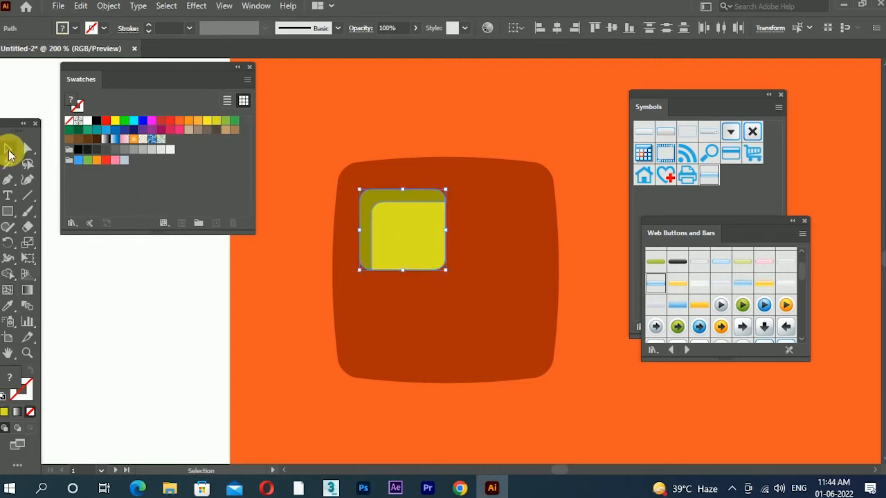
pyautogui.click(96, 308)
# Group the trimmed yellow square with the olive shape behind it.
pyautogui.scroll(-2, 410, 307)
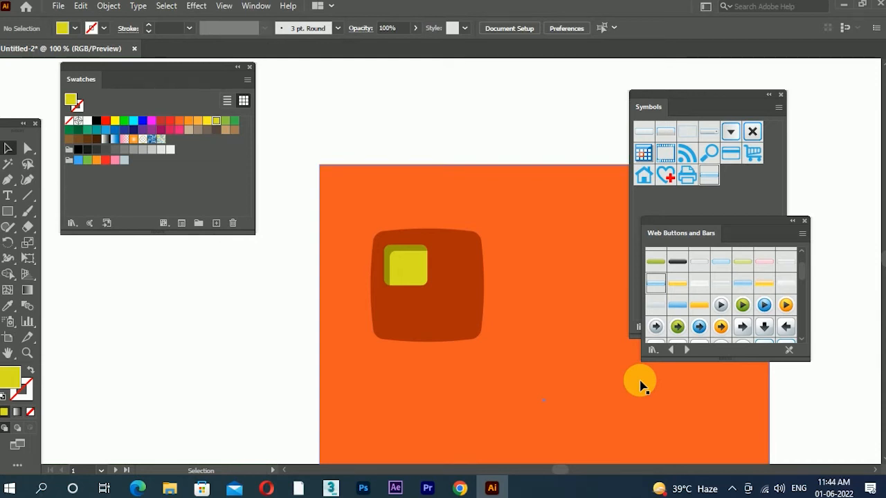
pyautogui.scroll(2, 536, 317)
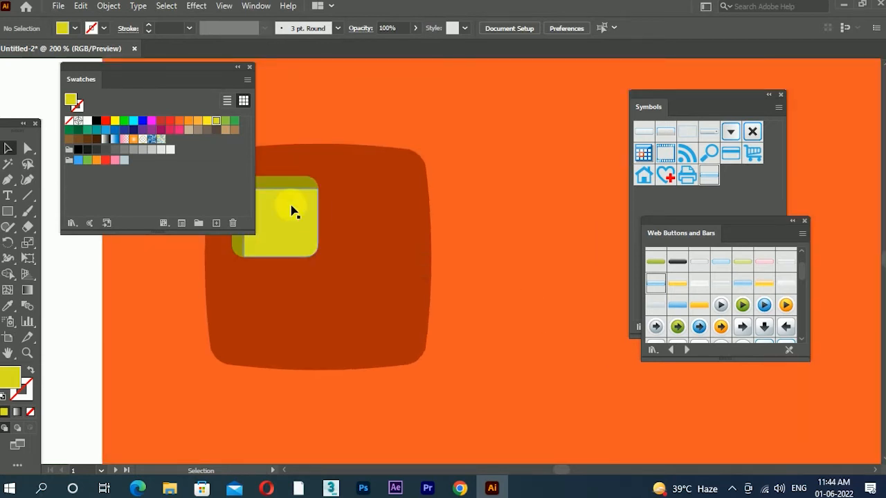
pyautogui.moveTo(315, 264); pyautogui.dragTo(423, 322)
pyautogui.click(398, 280)
pyautogui.keyDown('shift'); pyautogui.click(376, 238); pyautogui.keyUp('shift')
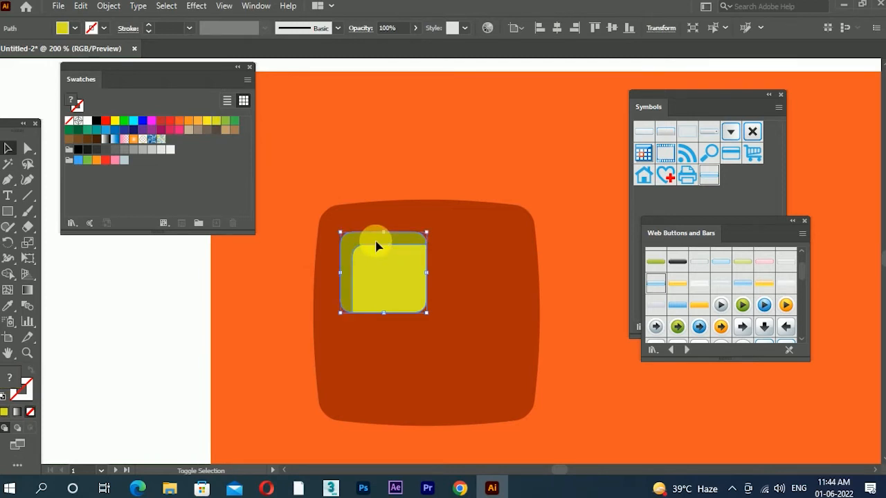
pyautogui.rightClick(376, 241)
pyautogui.click(408, 283)
# Duplicate the yellow pane to the right, copy both panes below to form a two-by-two grid, and deselect them.
pyautogui.moveTo(401, 283); pyautogui.dragTo(480, 279)
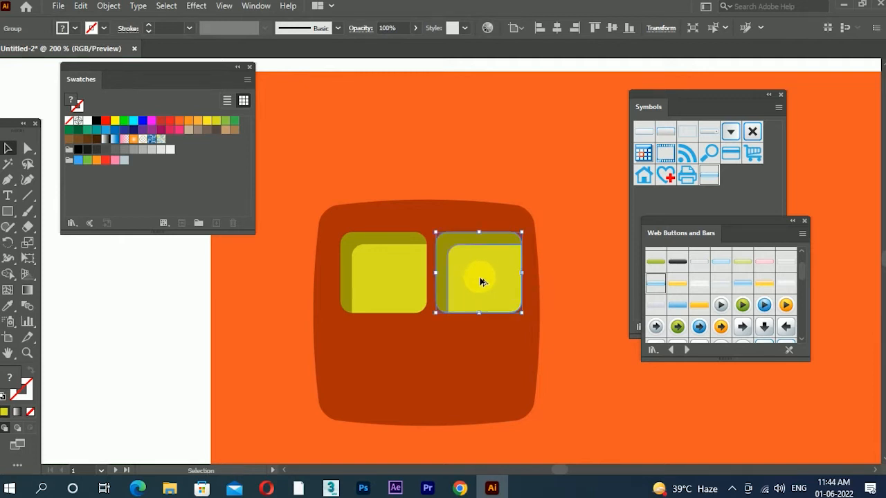
pyautogui.keyDown('shift'); pyautogui.click(385, 286); pyautogui.keyUp('shift')
pyautogui.moveTo(392, 280); pyautogui.dragTo(384, 372)
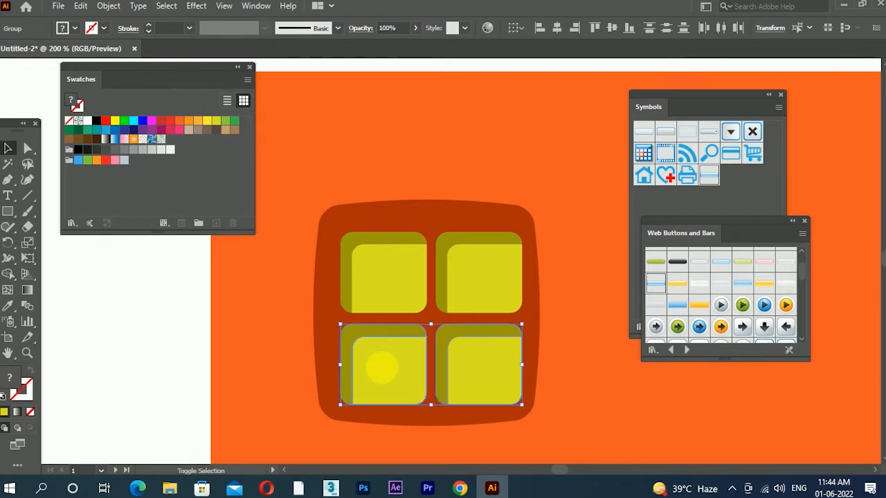
pyautogui.click(170, 374)
# Duplicate the dark orange frame behind the four panes, offset the copy slightly down and right, and deselect it.
pyautogui.scroll(-2, 385, 324)
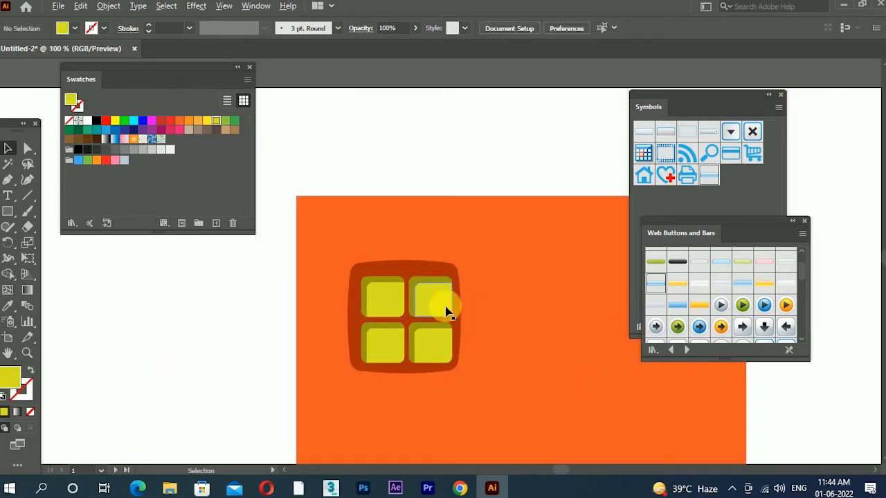
pyautogui.scroll(1, 446, 305)
pyautogui.click(411, 256)
pyautogui.moveTo(411, 256); pyautogui.dragTo(420, 259)
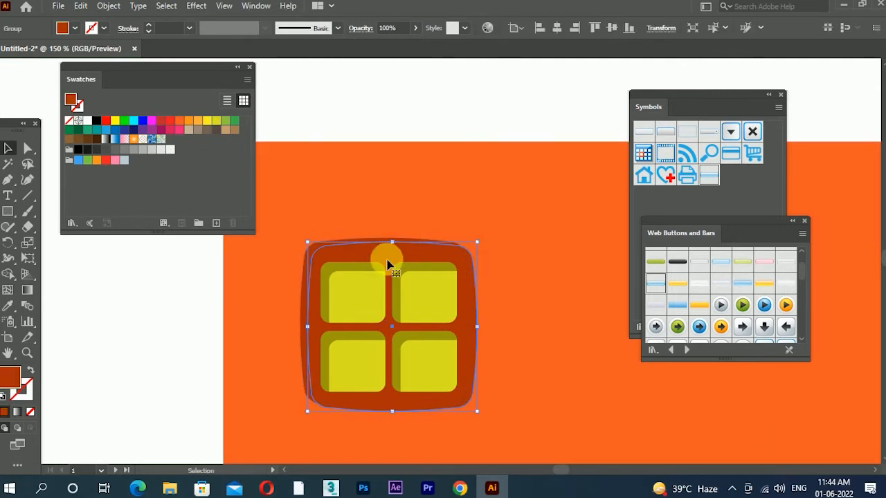
pyautogui.moveTo(337, 254); pyautogui.dragTo(340, 253)
pyautogui.click(381, 103)
# Fill the rear frame shape with the darker brown-red 892007 and deselect it.
pyautogui.click(340, 252)
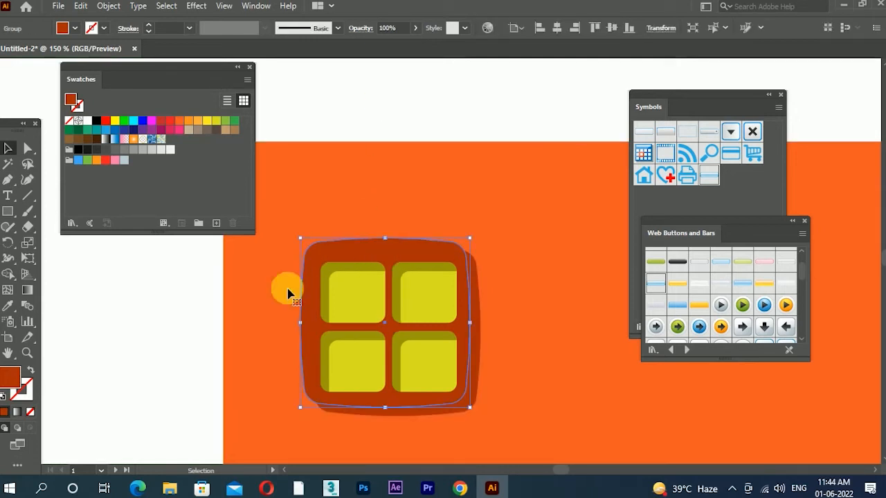
pyautogui.click(536, 160)
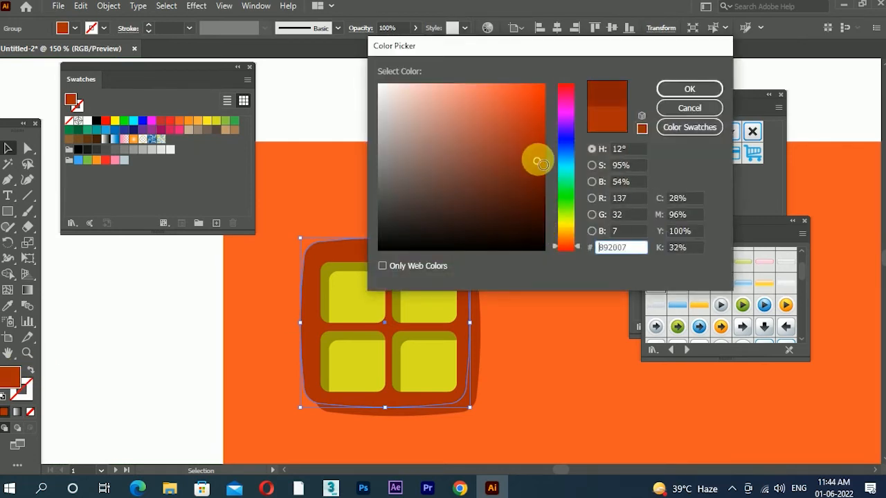
pyautogui.click(686, 92)
pyautogui.click(485, 210)
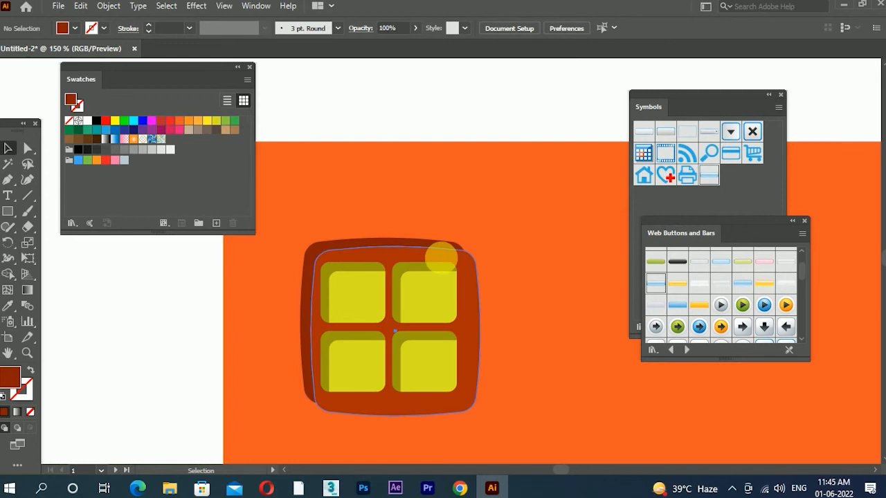
# Trim away the part of the front frame overhanging the darker frame with the Shape Builder and deselect the shapes.
pyautogui.click(435, 247)
pyautogui.click(8, 275)
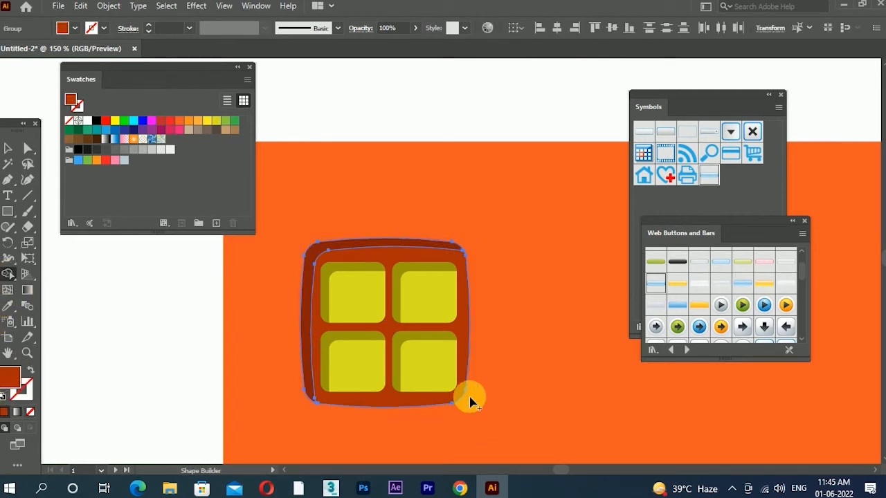
pyautogui.click(92, 296)
pyautogui.scroll(-2, 466, 216)
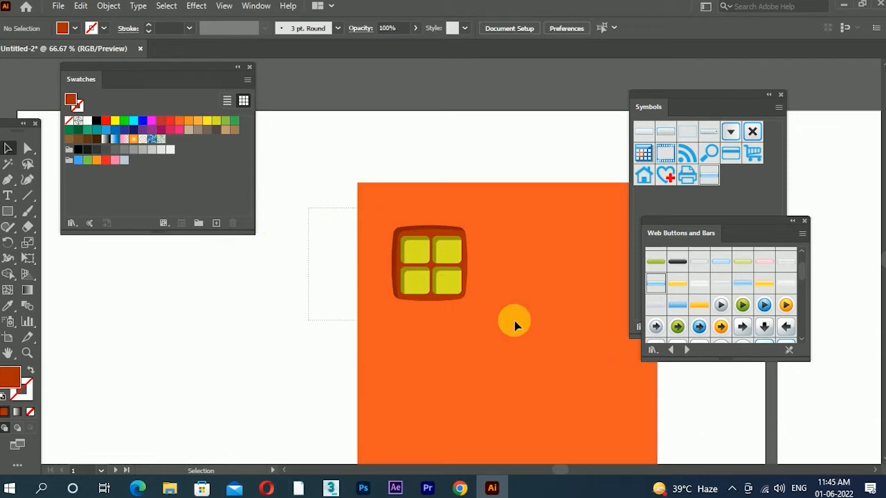
# Group the parts of the finished four-pane window and place a copy of it to the right in the same row.
pyautogui.rightClick(444, 255)
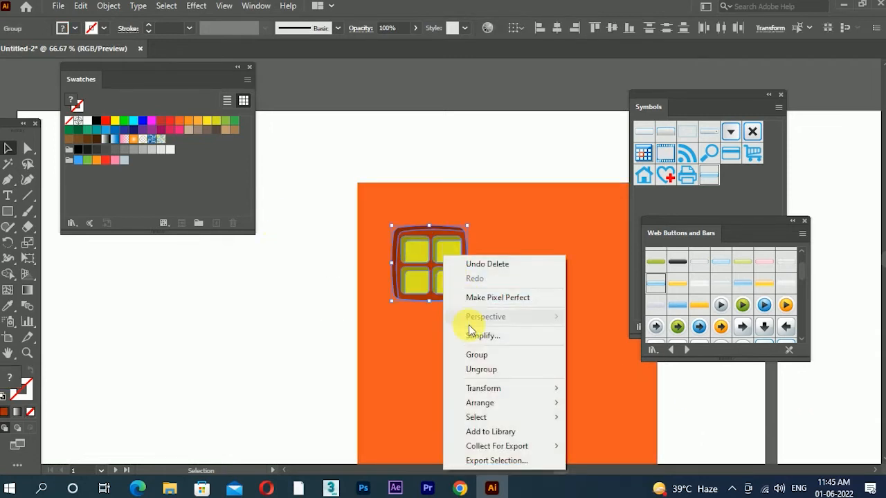
pyautogui.click(421, 259)
pyautogui.moveTo(440, 280); pyautogui.dragTo(543, 280)
pyautogui.moveTo(575, 342); pyautogui.dragTo(477, 330)
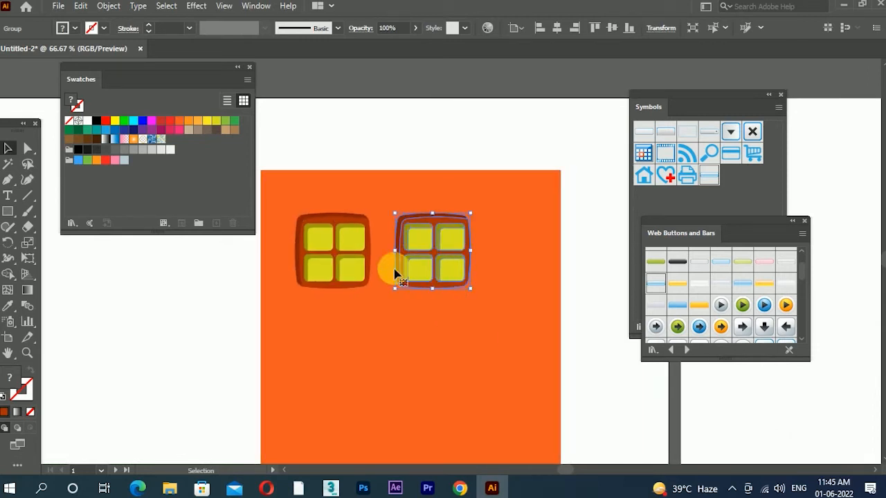
pyautogui.moveTo(356, 247); pyautogui.dragTo(342, 243)
pyautogui.moveTo(436, 247); pyautogui.dragTo(506, 253)
pyautogui.click(599, 302)
pyautogui.hotkey('ctrl', '-')
pyautogui.hotkey('ctrl', '-')
pyautogui.moveTo(589, 253); pyautogui.dragTo(410, 285)
pyautogui.keyDown('shift'); pyautogui.click(485, 320); pyautogui.keyUp('shift')
pyautogui.keyDown('shift'); pyautogui.click(502, 276); pyautogui.keyUp('shift')
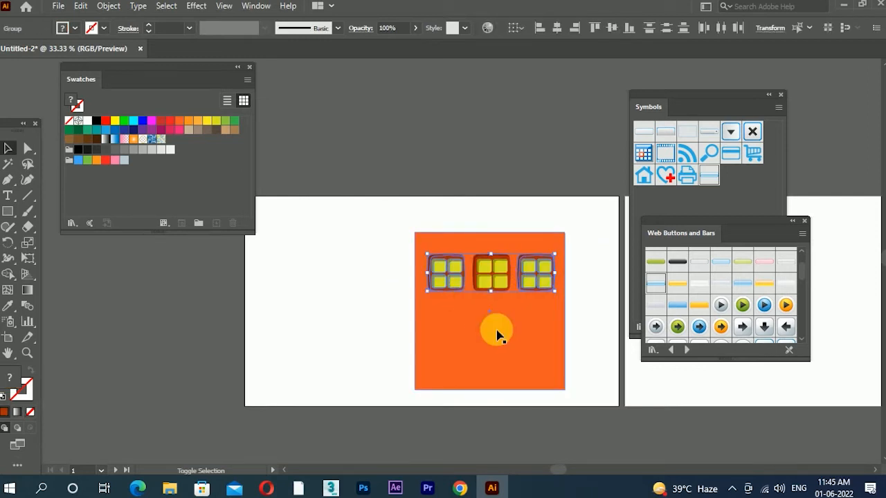
pyautogui.hotkey('ctrl', 'z')
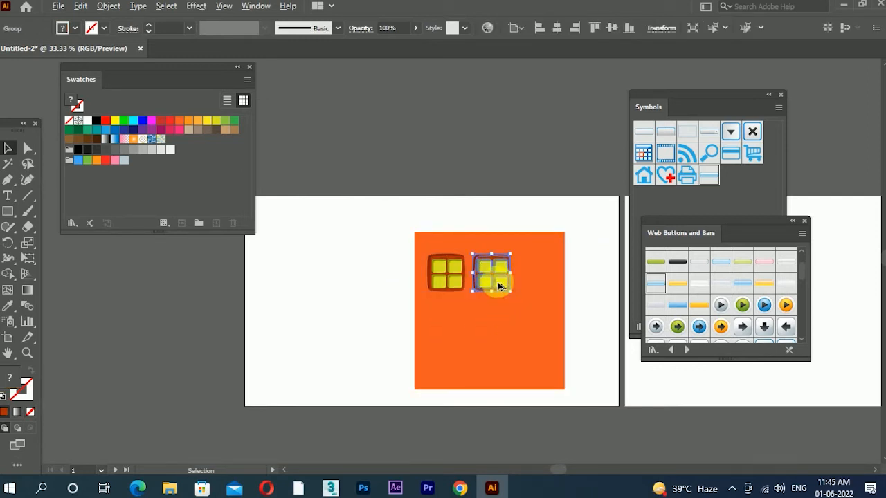
# Copy the second window to the right to complete a row of three, and duplicate that row of windows directly below.
pyautogui.moveTo(497, 281); pyautogui.dragTo(543, 288)
pyautogui.moveTo(592, 248); pyautogui.dragTo(337, 309)
pyautogui.keyDown('shift'); pyautogui.click(499, 326); pyautogui.keyUp('shift')
pyautogui.moveTo(504, 267); pyautogui.dragTo(504, 314)
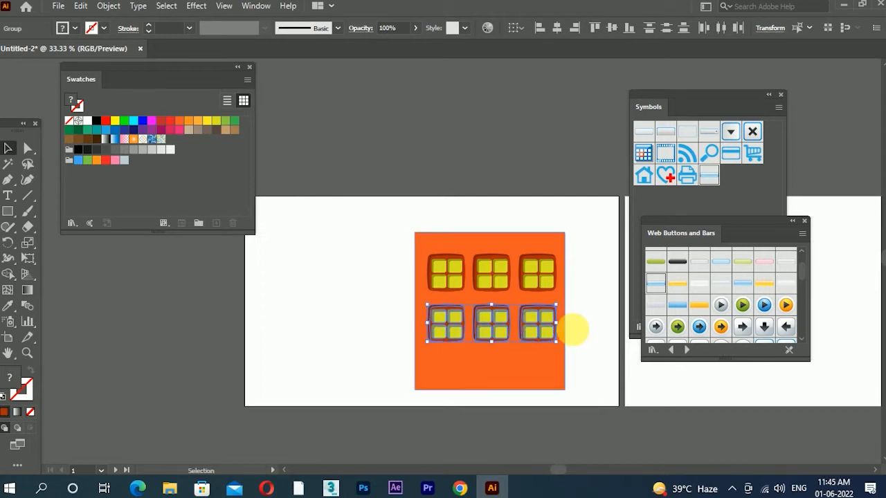
# Deselect the copied lower row and delete only its middle window.
pyautogui.click(572, 326)
pyautogui.click(498, 335)
pyautogui.press('Delete')
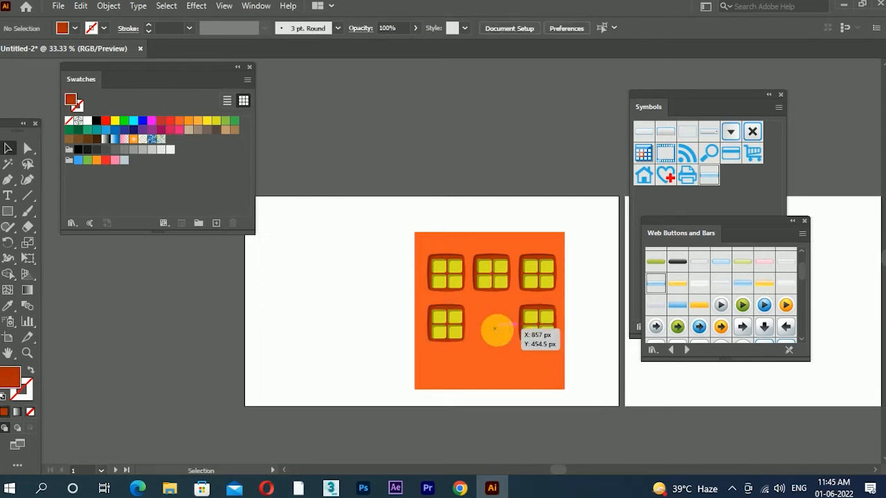
# Draw a tall dark orange rectangle as a door between the lower windows, reaching down to the building's base.
pyautogui.scroll(1, 510, 402)
pyautogui.click(7, 212)
pyautogui.moveTo(452, 297); pyautogui.dragTo(495, 392)
pyautogui.click(8, 147)
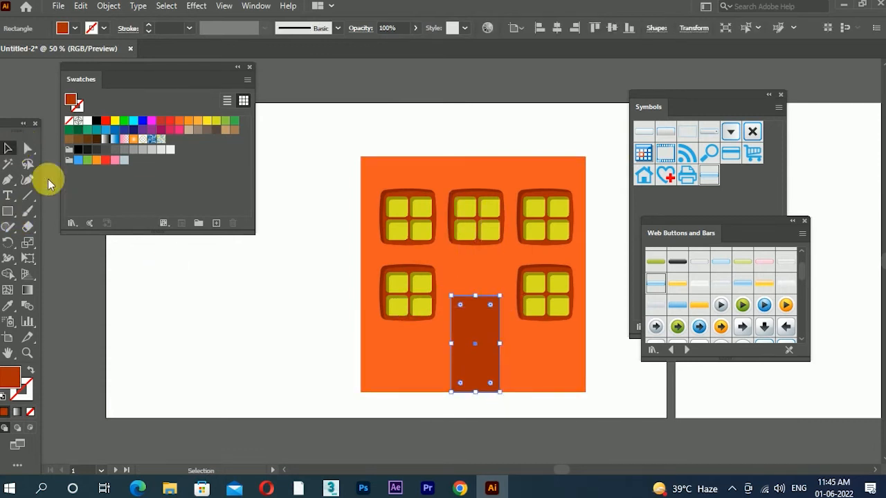
pyautogui.scroll(2, 374, 335)
pyautogui.moveTo(542, 273); pyautogui.dragTo(542, 273)
pyautogui.click(265, 324)
pyautogui.moveTo(370, 324); pyautogui.dragTo(341, 229)
pyautogui.hotkey('ctrl', 'z')
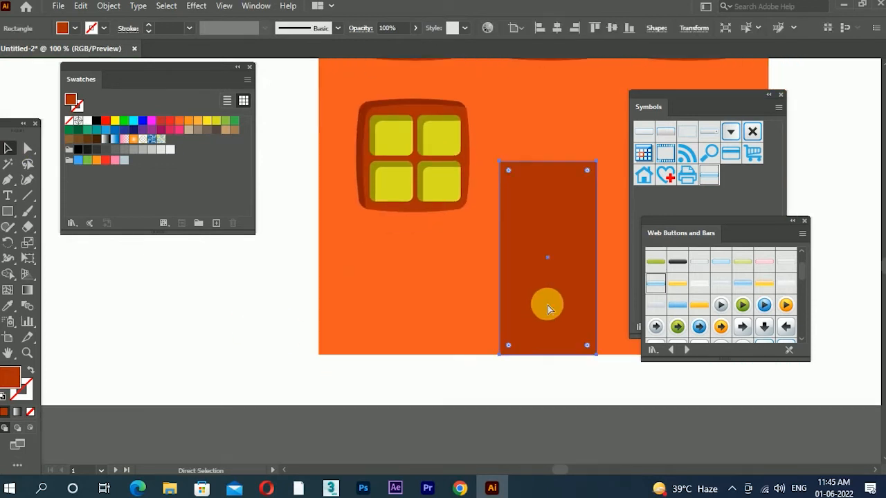
# Round only the two top corners of the door rectangle, leaving the bottom corners square, and deselect it.
pyautogui.click(28, 147)
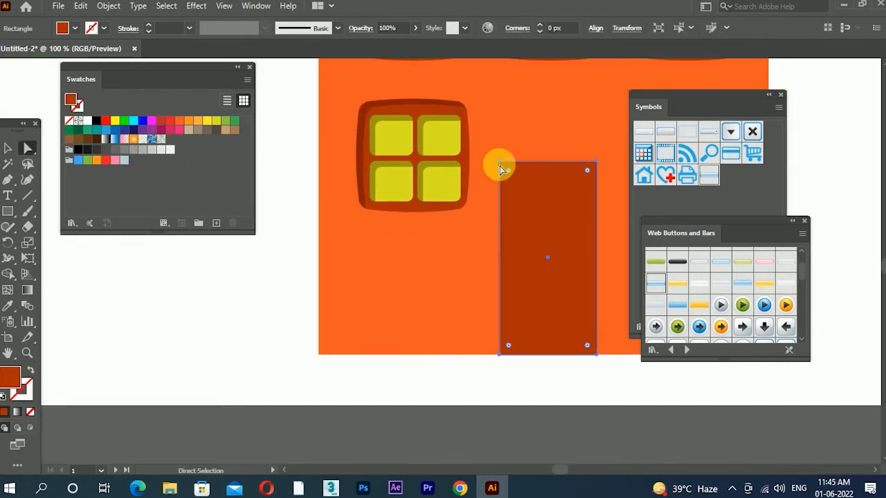
pyautogui.click(597, 162)
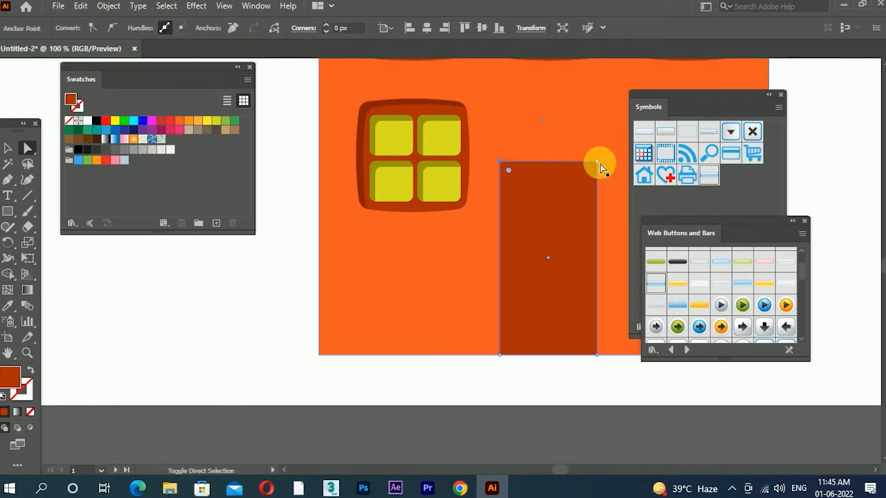
pyautogui.moveTo(583, 172); pyautogui.dragTo(584, 229)
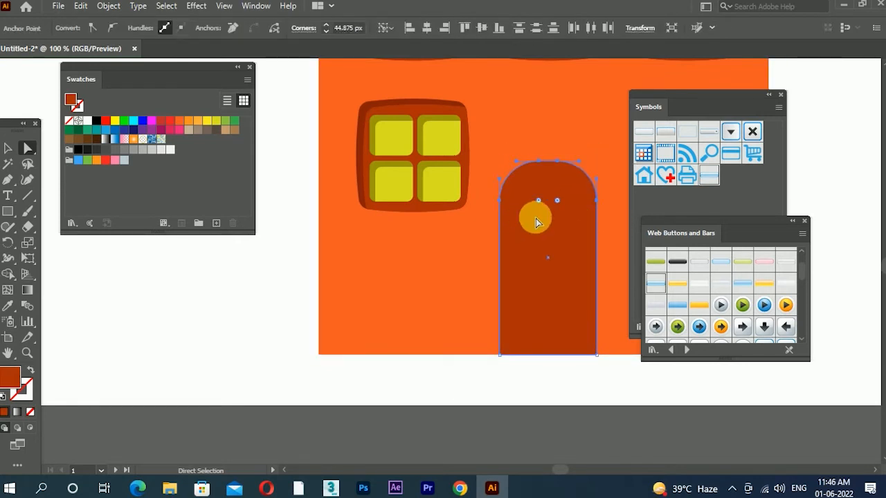
pyautogui.moveTo(562, 185); pyautogui.dragTo(562, 178)
pyautogui.click(7, 148)
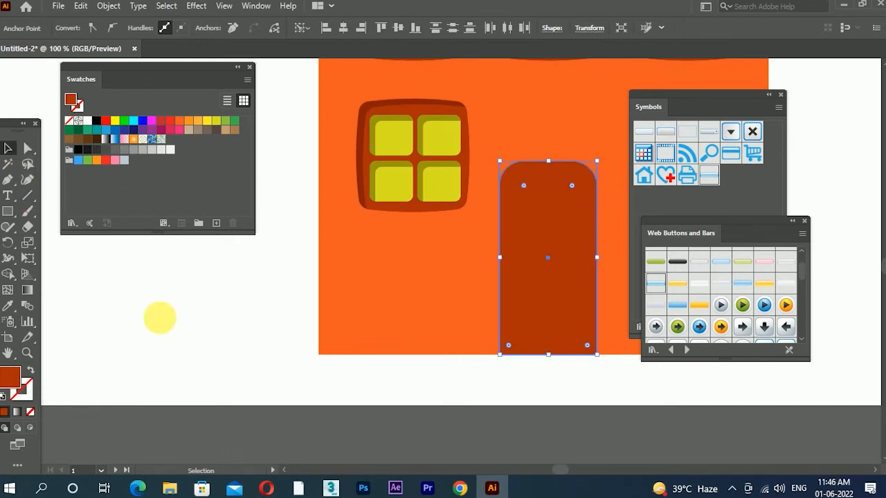
pyautogui.click(230, 281)
# Create an inner copy of the door shape with Offset Path, using an offset of -7 px.
pyautogui.scroll(-2, 230, 279)
pyautogui.scroll(1, 403, 386)
pyautogui.moveTo(390, 353); pyautogui.dragTo(391, 369)
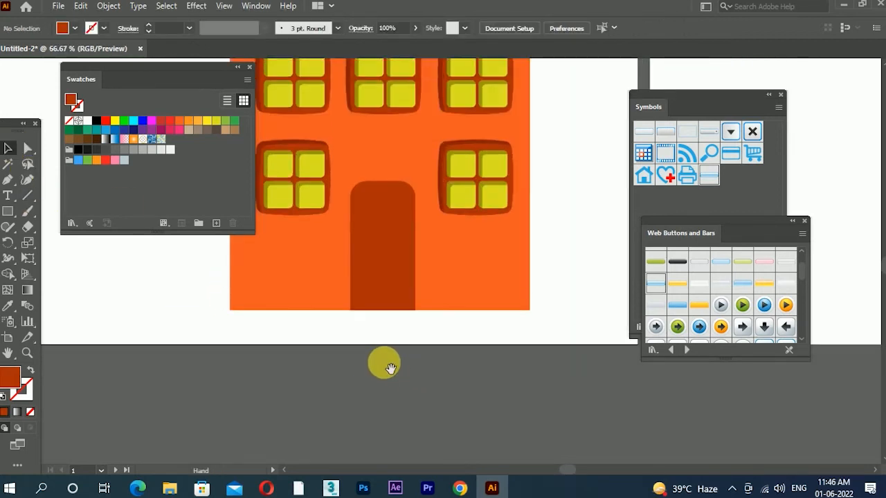
pyautogui.scroll(1, 402, 365)
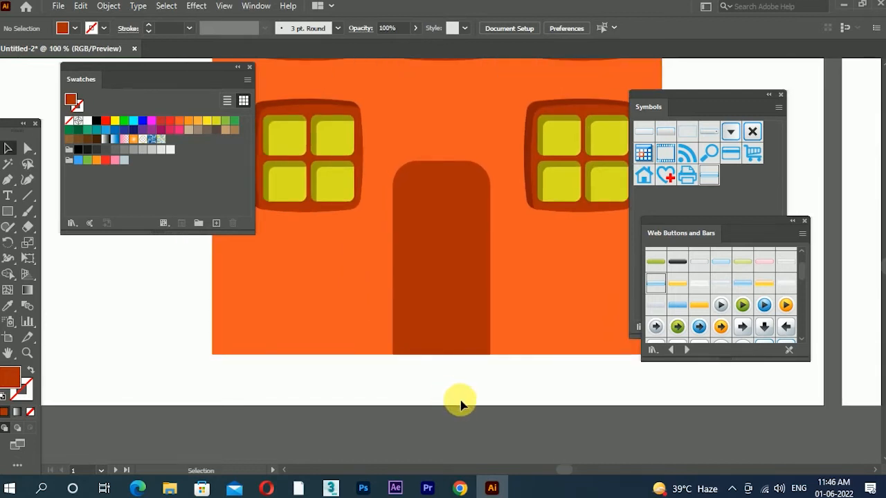
pyautogui.click(465, 323)
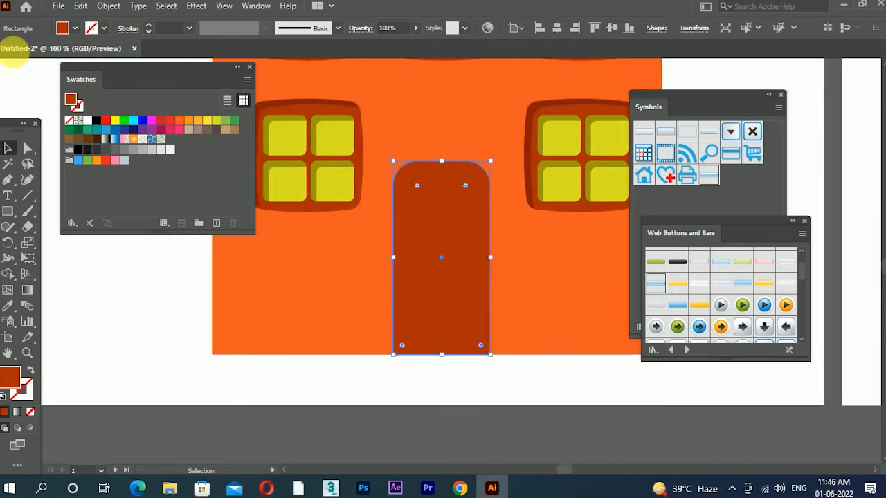
pyautogui.click(111, 6)
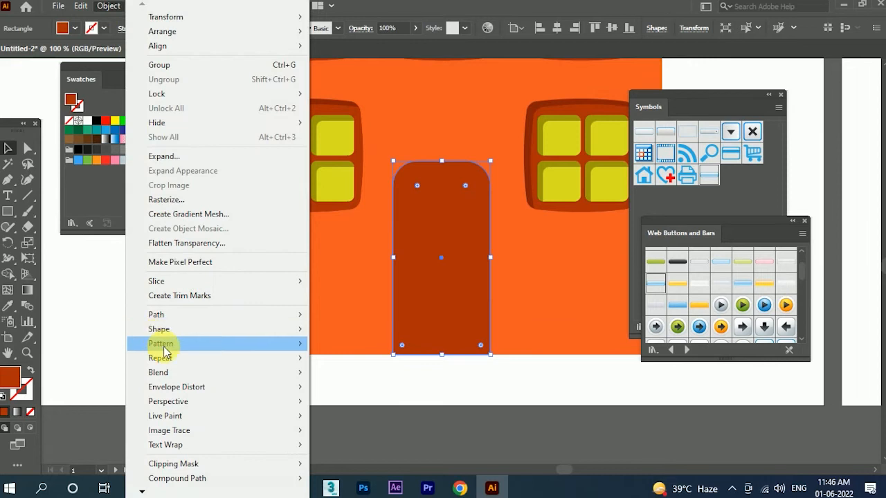
pyautogui.moveTo(286, 318)
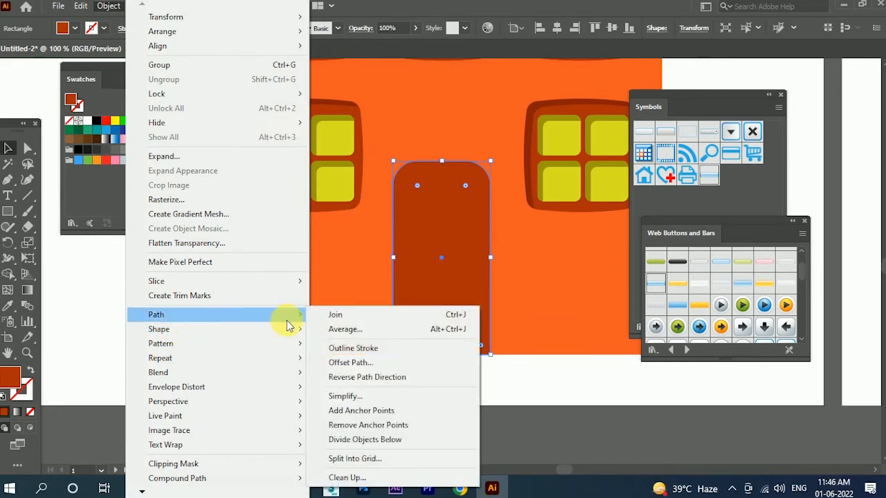
pyautogui.click(390, 362)
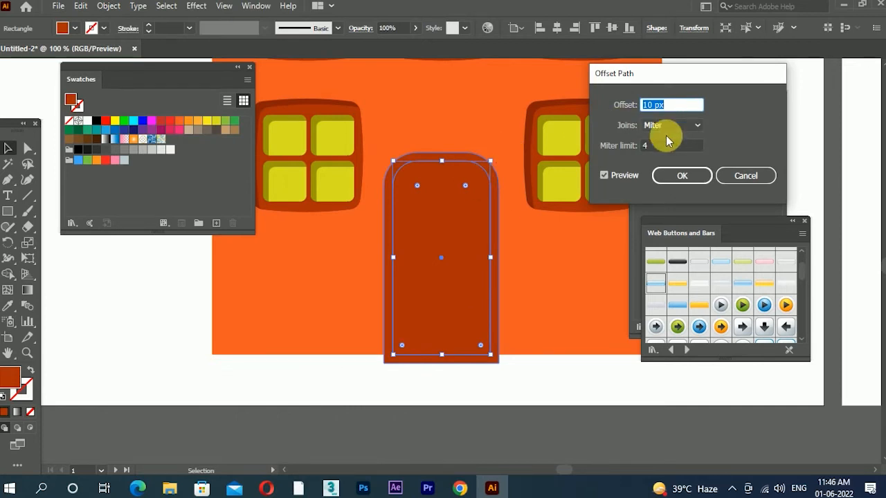
pyautogui.scroll(1, 675, 113)
pyautogui.scroll(-2, 675, 113)
pyautogui.scroll(-14, 675, 112)
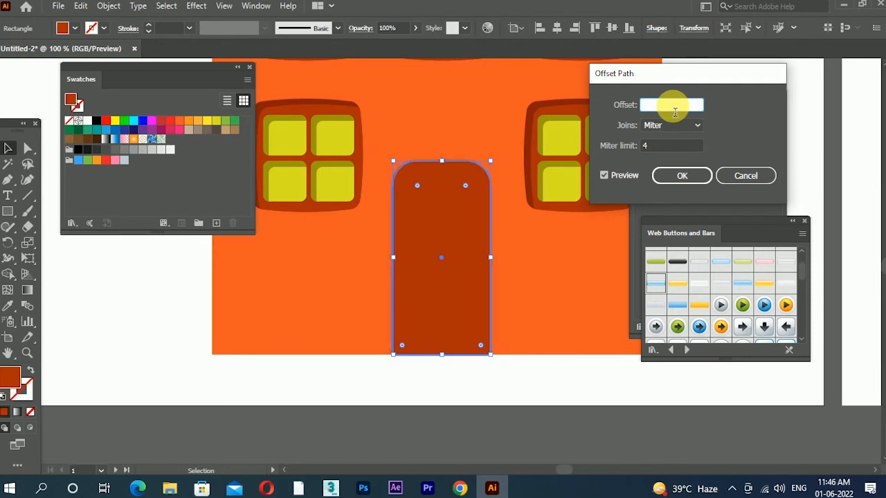
pyautogui.scroll(-3, 675, 112)
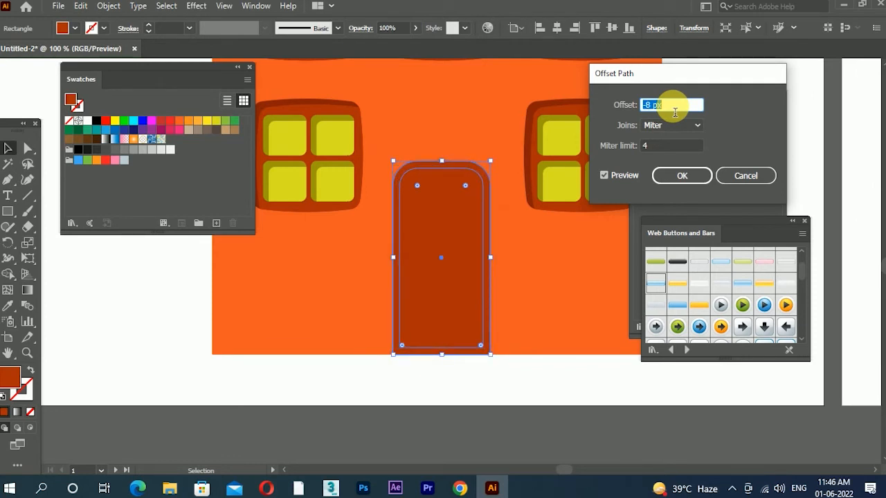
pyautogui.click(675, 175)
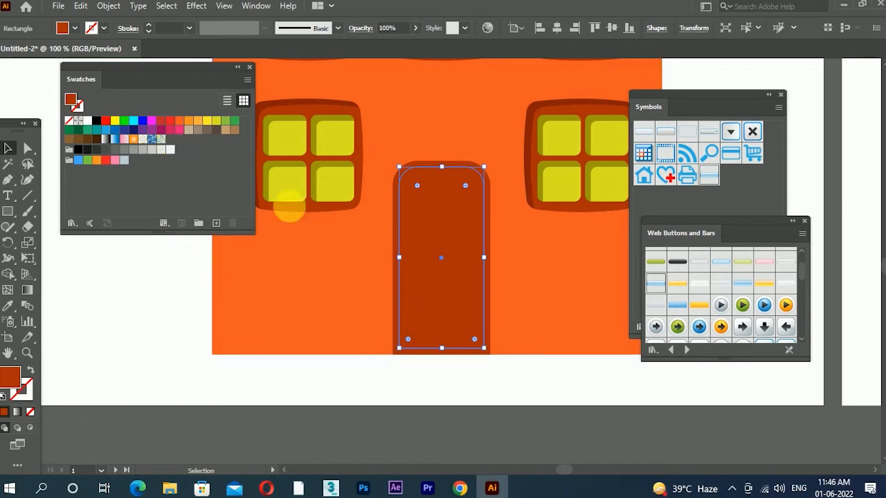
# Fill the inner door shape with the building's orange and extend its bottom edge down to the building's base.
pyautogui.click(8, 308)
pyautogui.click(307, 302)
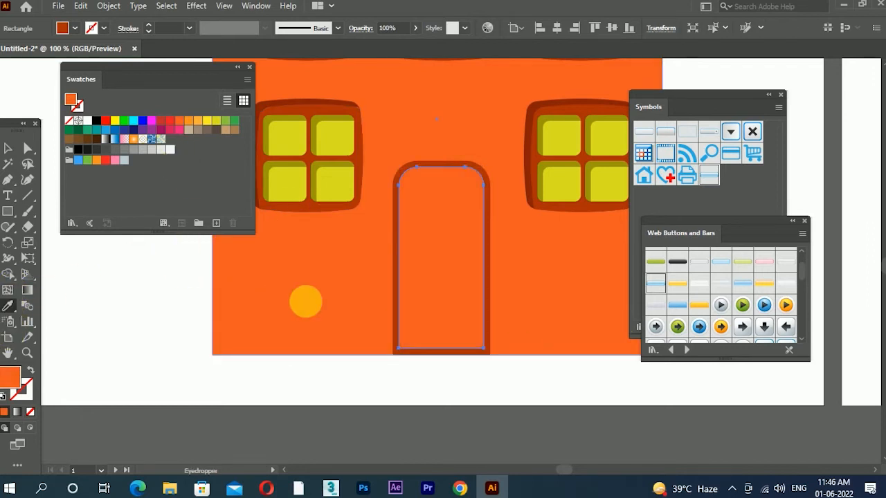
pyautogui.click(7, 147)
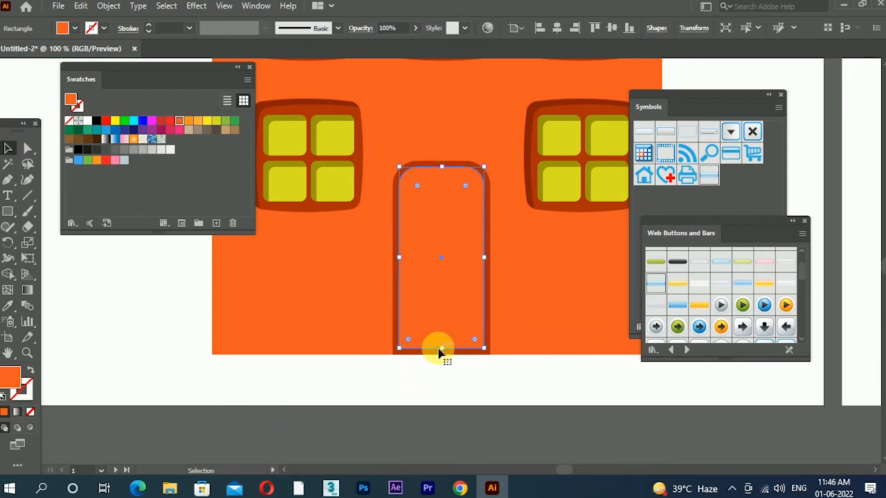
pyautogui.moveTo(443, 349); pyautogui.dragTo(446, 359)
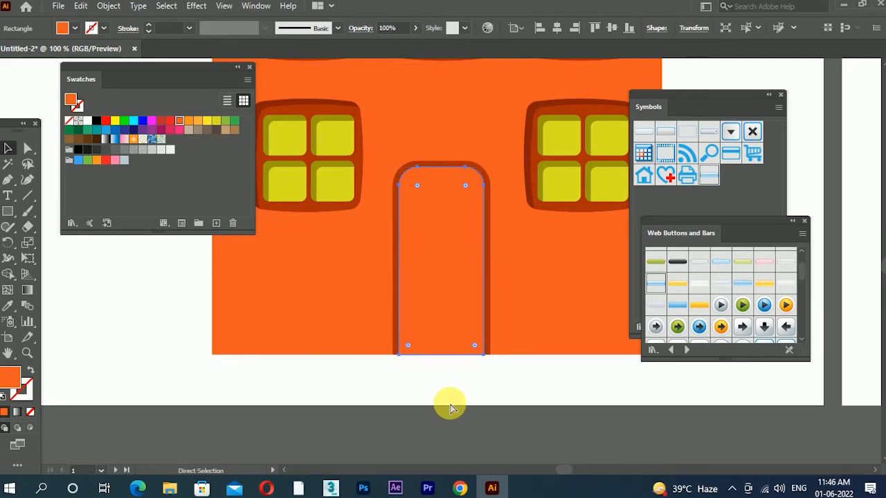
# Create a slightly smaller copy inside the orange door shape with Offset Path.
pyautogui.click(109, 5)
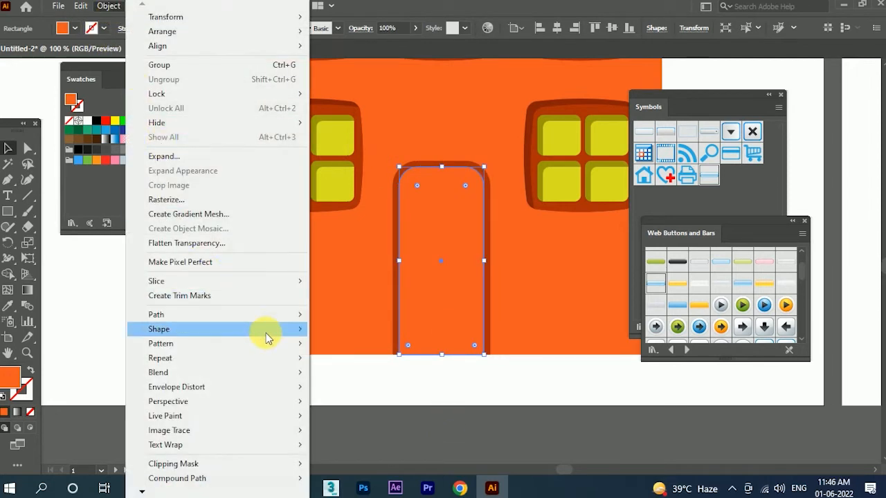
pyautogui.moveTo(285, 314)
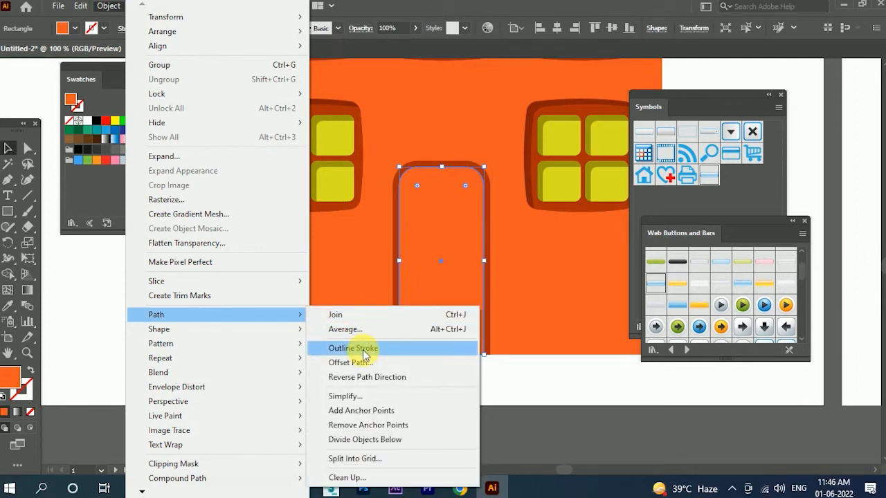
pyautogui.click(365, 362)
pyautogui.click(669, 108)
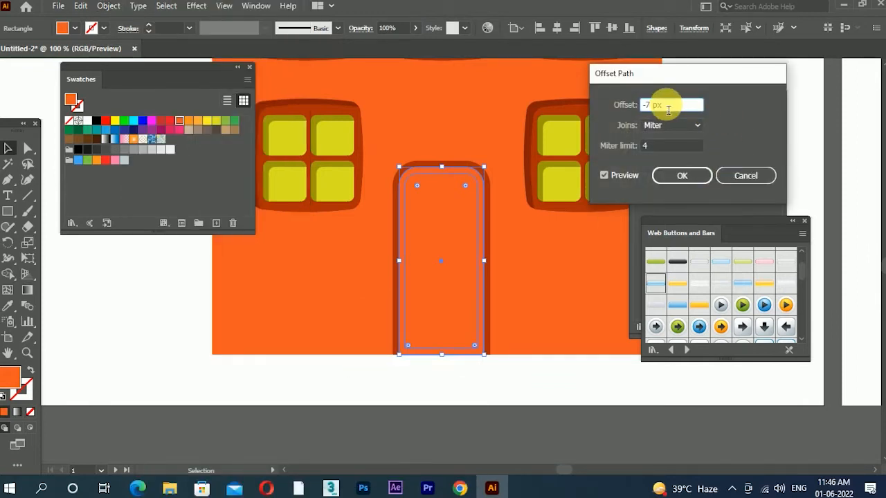
pyautogui.click(661, 175)
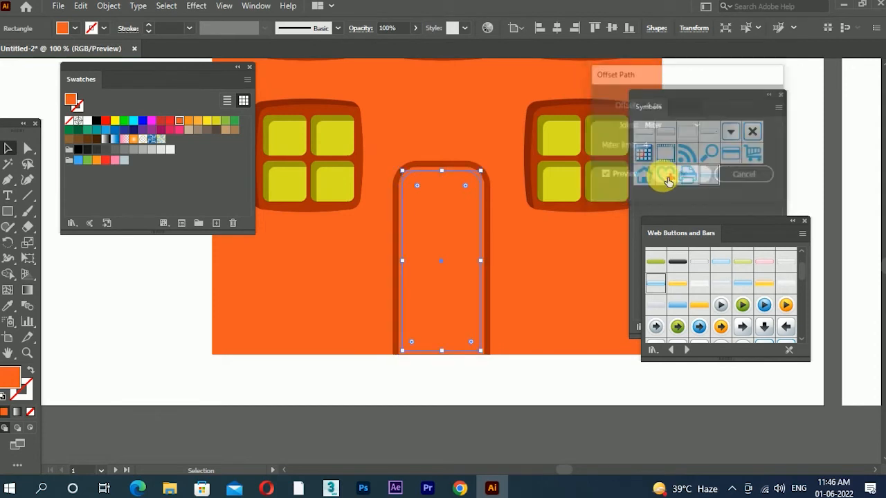
# Fill the innermost door shape with the dark orange sampled from the outer door frame and deselect it.
pyautogui.click(12, 309)
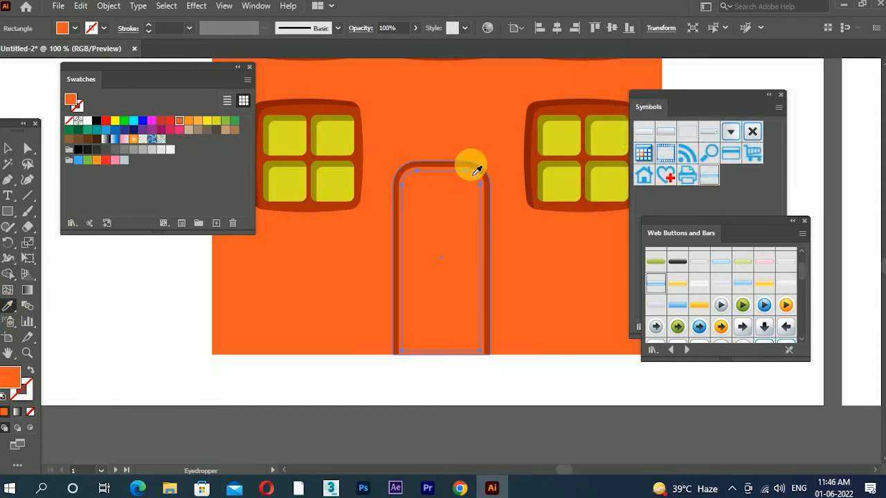
pyautogui.click(479, 172)
pyautogui.click(8, 147)
pyautogui.click(181, 285)
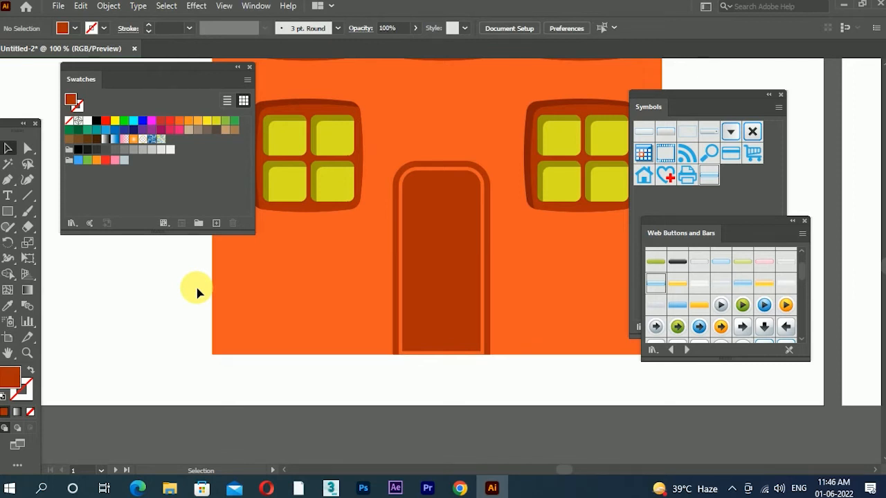
# Draw a small square in the upper left area of the innermost door panel.
pyautogui.scroll(1, 287, 298)
pyautogui.hscroll(1, 454, 209)
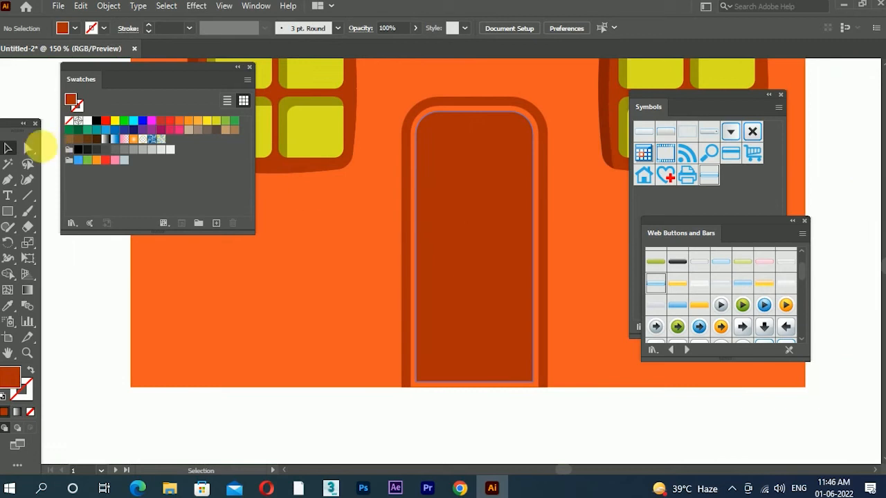
pyautogui.click(8, 211)
pyautogui.moveTo(435, 159); pyautogui.dragTo(467, 192)
pyautogui.click(8, 147)
# Fill the small door square with a yellow swatch and round its corners slightly.
pyautogui.scroll(1, 464, 222)
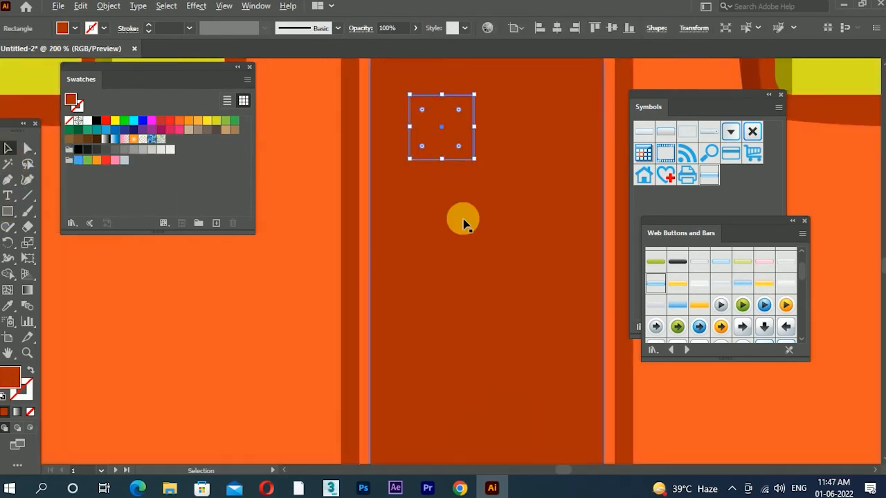
pyautogui.scroll(-2, 465, 215)
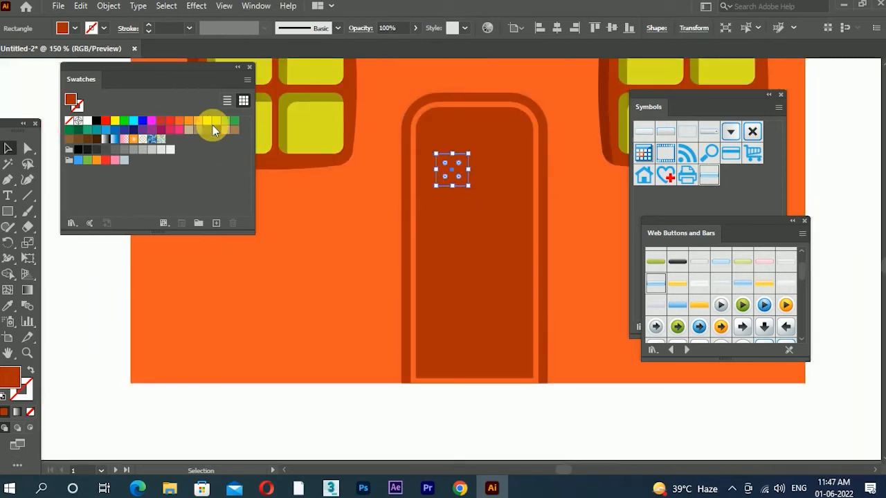
pyautogui.click(207, 122)
pyautogui.moveTo(457, 161)
pyautogui.mouseDown()
pyautogui.moveTo(451, 150)
pyautogui.moveTo(455, 171)
pyautogui.mouseUp()
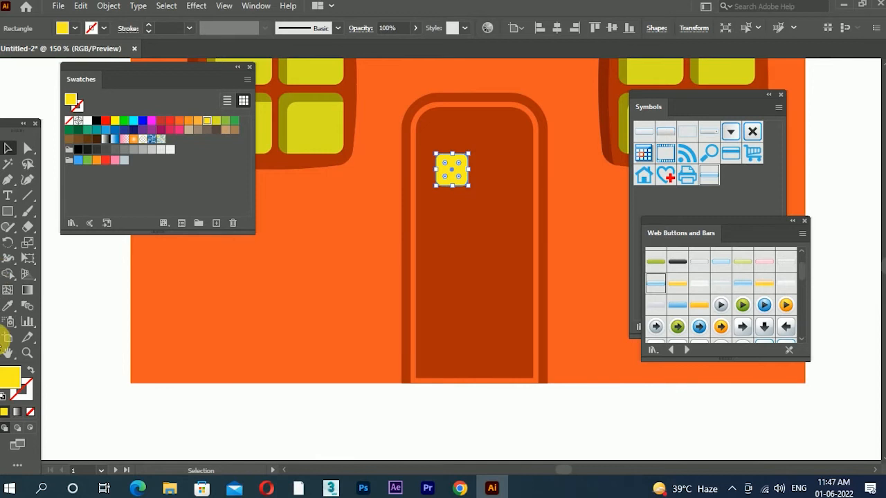
# Fill the small rounded square with the dark orange sampled from the door panel.
pyautogui.click(8, 305)
pyautogui.click(451, 278)
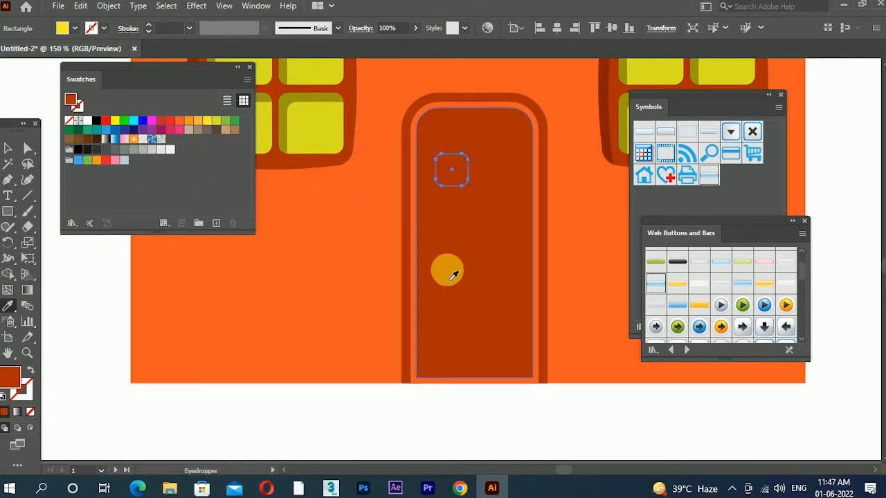
# Change the small rounded square's fill to a slightly lighter red-orange than the door panel and deselect it.
pyautogui.doubleClick(10, 377)
pyautogui.click(533, 119)
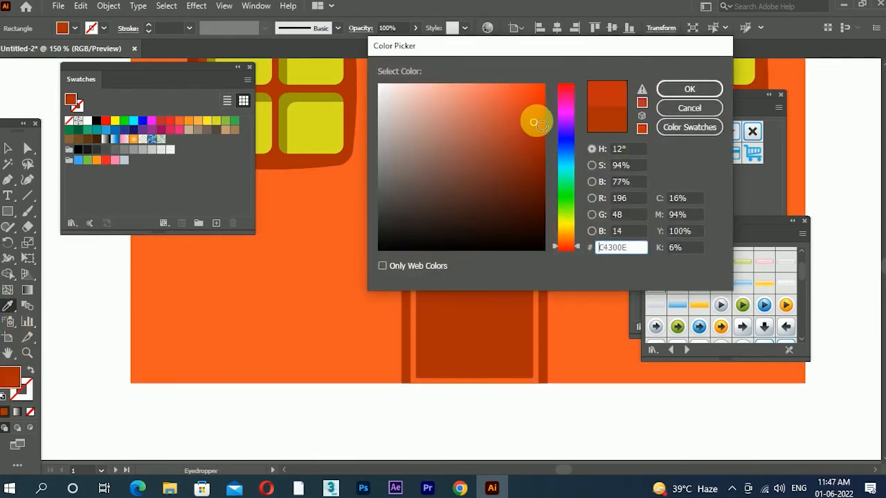
pyautogui.click(688, 87)
pyautogui.click(5, 148)
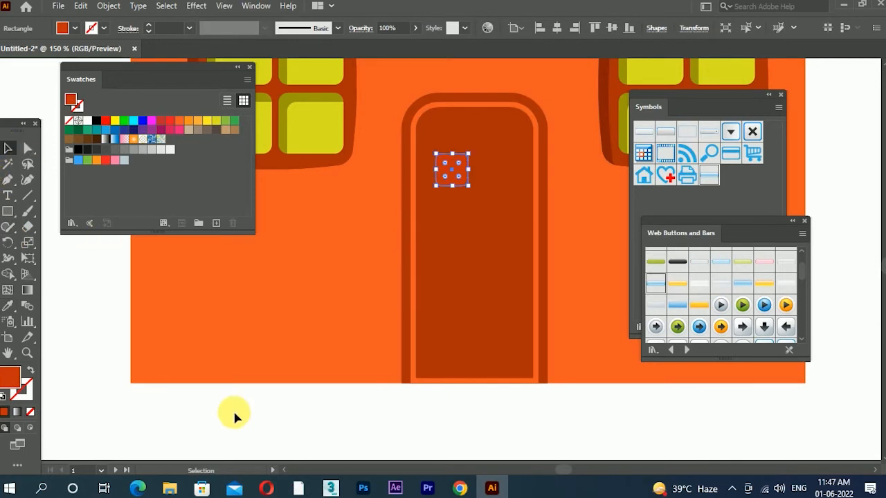
pyautogui.click(234, 416)
# Duplicate the small square down the door into an evenly spaced column of six and copy that column beside it.
pyautogui.scroll(1, 414, 196)
pyautogui.moveTo(470, 165); pyautogui.dragTo(468, 207)
pyautogui.scroll(-2, 467, 208)
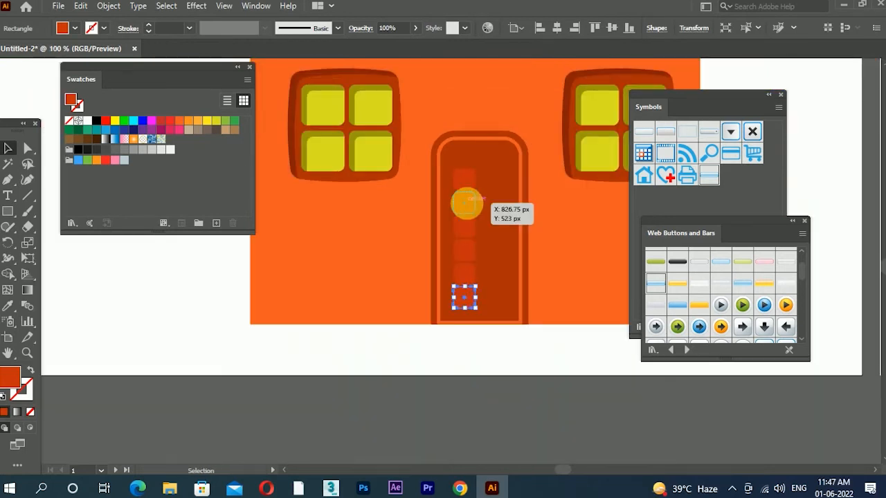
pyautogui.click(470, 184)
pyautogui.keyDown('shift'); pyautogui.click(469, 203); pyautogui.keyUp('shift')
pyautogui.keyDown('shift'); pyautogui.click(469, 228); pyautogui.keyUp('shift')
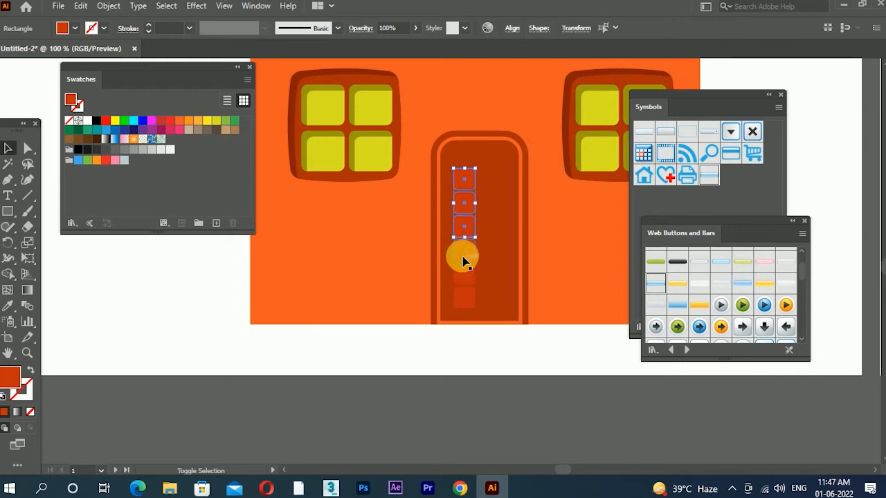
pyautogui.moveTo(475, 267)
pyautogui.mouseDown()
pyautogui.moveTo(496, 269)
pyautogui.moveTo(490, 264)
pyautogui.mouseUp()
# Group all twelve door squares and reposition the group so it sits centred within the innermost door panel.
pyautogui.keyDown('shift'); pyautogui.click(469, 297); pyautogui.keyUp('shift')
pyautogui.keyDown('shift'); pyautogui.click(469, 268); pyautogui.keyUp('shift')
pyautogui.keyDown('shift'); pyautogui.click(468, 250); pyautogui.keyUp('shift')
pyautogui.keyDown('shift'); pyautogui.click(464, 227); pyautogui.keyUp('shift')
pyautogui.keyDown('shift'); pyautogui.click(470, 204); pyautogui.keyUp('shift')
pyautogui.rightClick(470, 186)
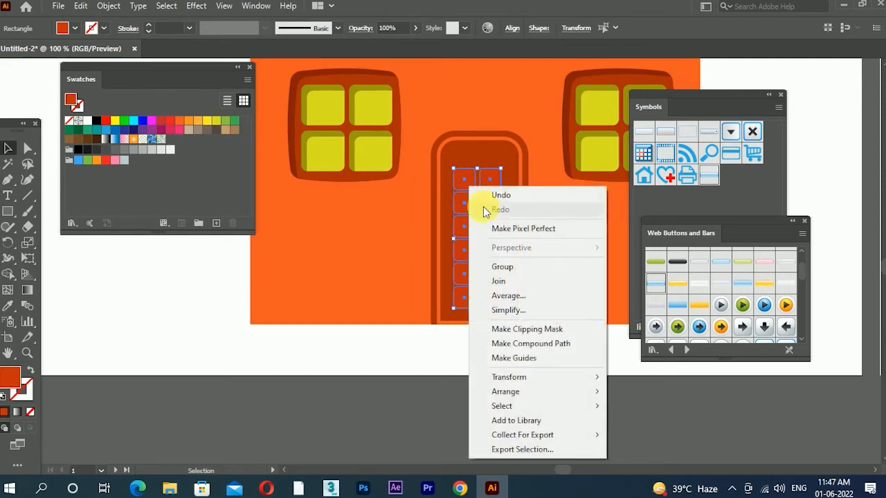
pyautogui.click(500, 262)
pyautogui.moveTo(490, 259); pyautogui.dragTo(492, 252)
pyautogui.click(516, 362)
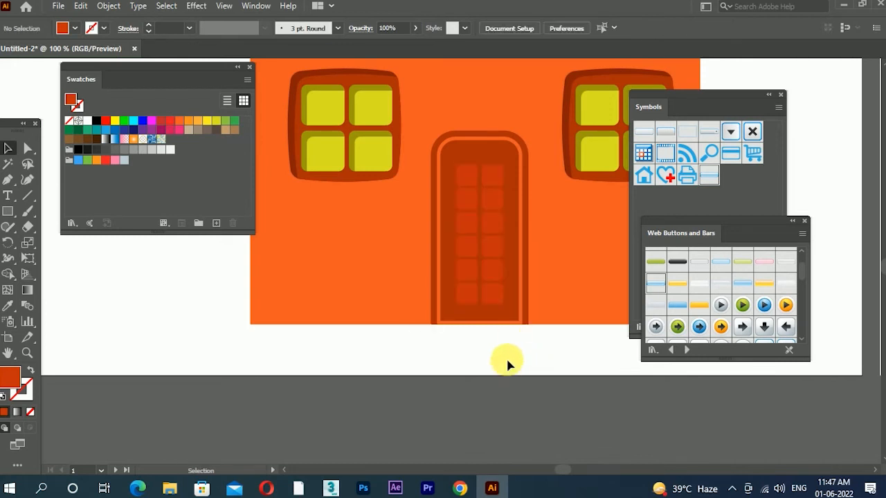
# Draw a small circular doorknob at the left side of the door panel and fill it with an orange swatch.
pyautogui.hotkey('ctrl', '-')
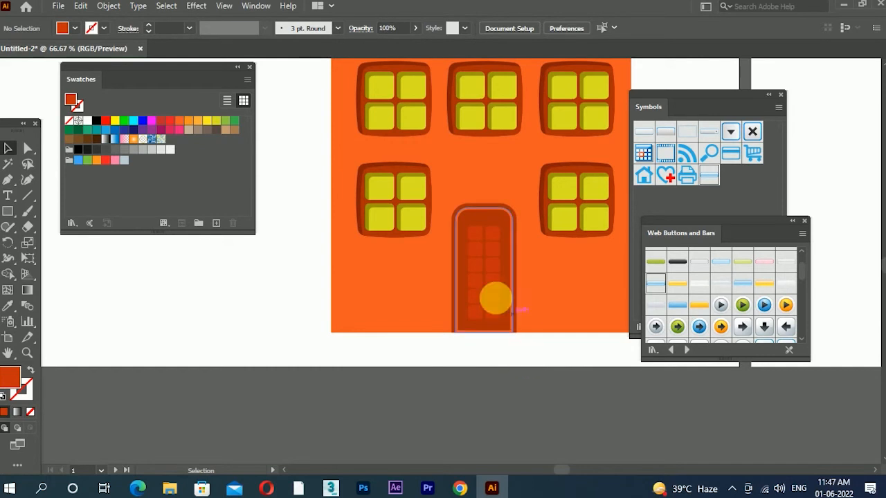
pyautogui.scroll(2, 478, 283)
pyautogui.moveTo(10, 220); pyautogui.dragTo(50, 240)
pyautogui.scroll(2, 475, 290)
pyautogui.moveTo(467, 275); pyautogui.dragTo(479, 286)
pyautogui.click(9, 149)
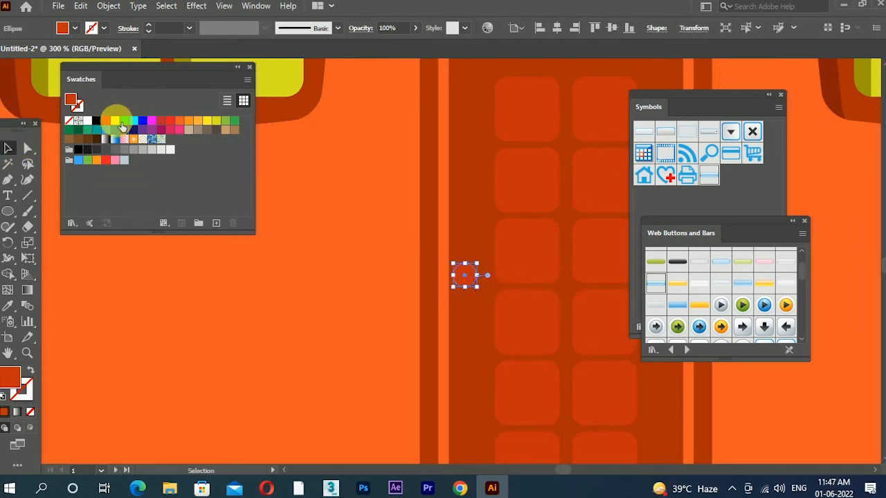
pyautogui.click(194, 126)
# Add a smaller concentric circle inside the doorknob and fill it with the darker orange swatch.
pyautogui.scroll(1, 476, 286)
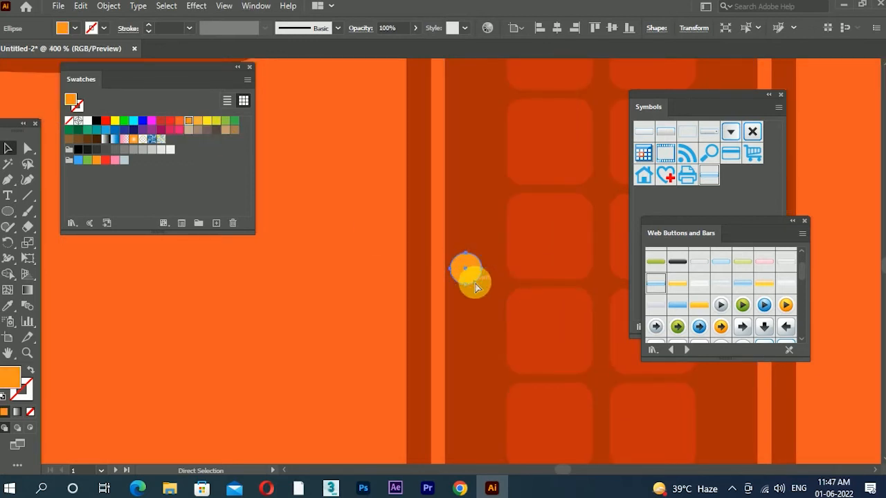
pyautogui.moveTo(480, 255); pyautogui.dragTo(481, 257)
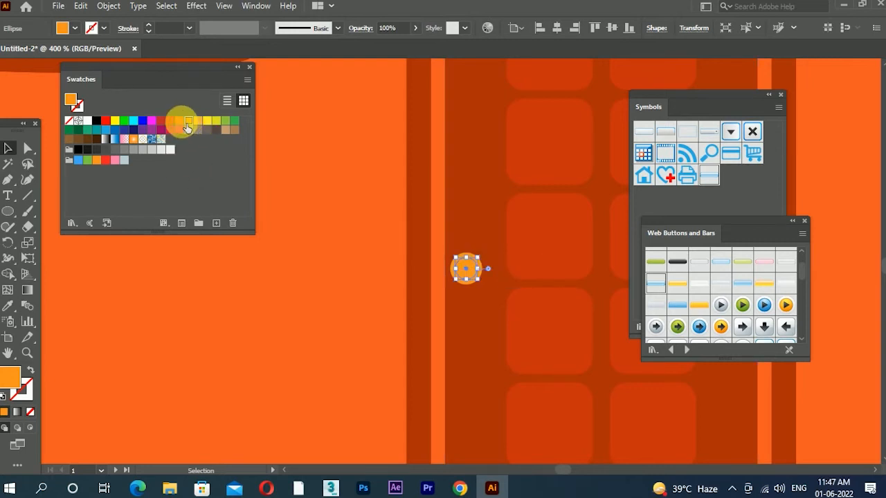
pyautogui.scroll(-3, 323, 283)
# Extend the orange building wall upward by raising its top edge above the upper row of windows.
pyautogui.click(323, 283)
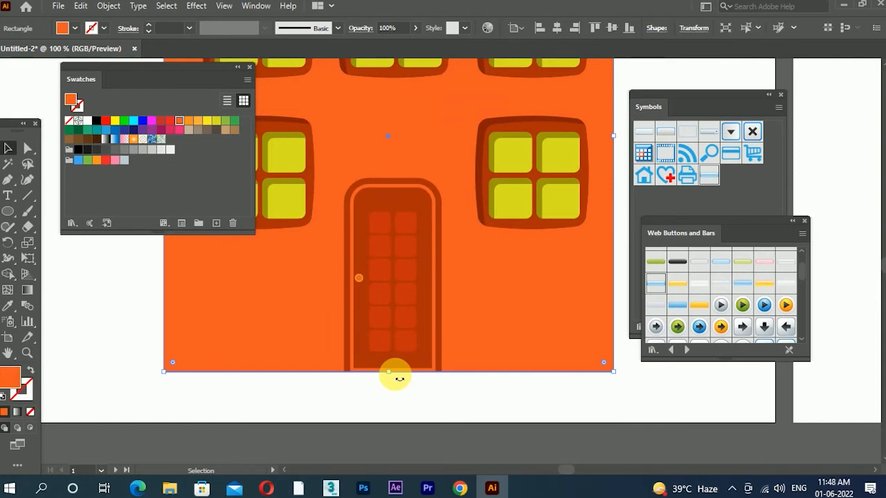
pyautogui.scroll(-2, 384, 323)
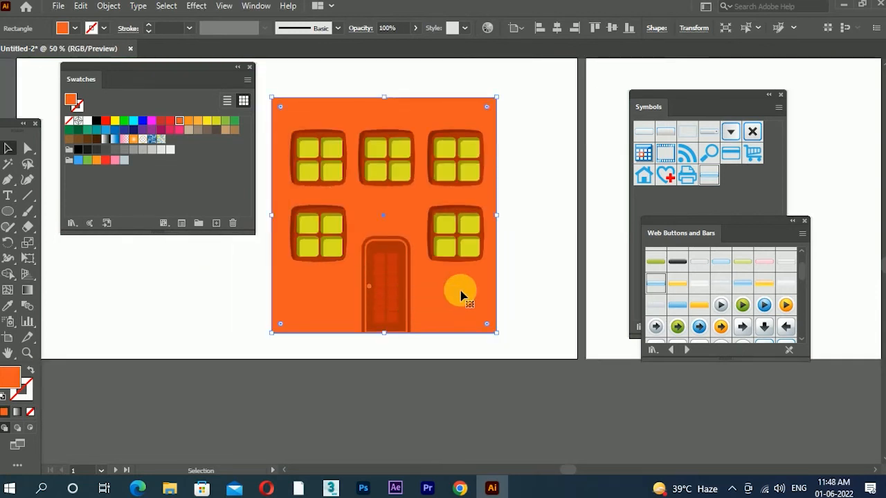
pyautogui.scroll(-2, 461, 296)
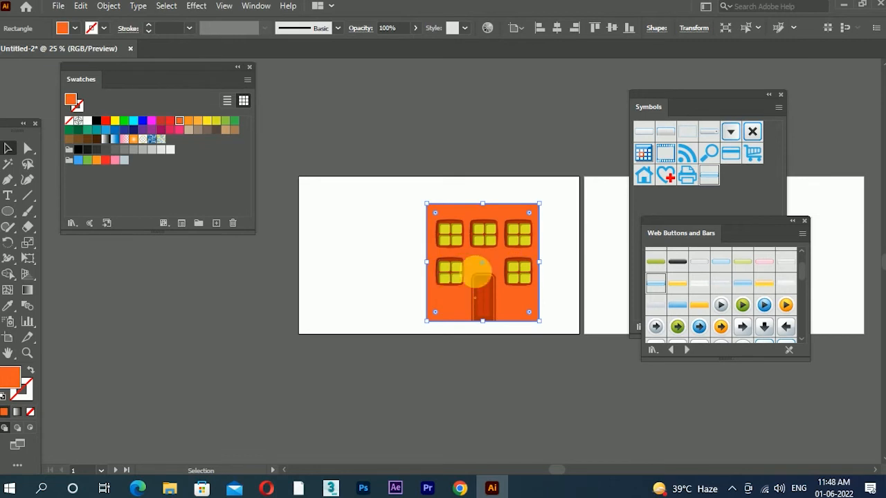
pyautogui.scroll(1, 516, 211)
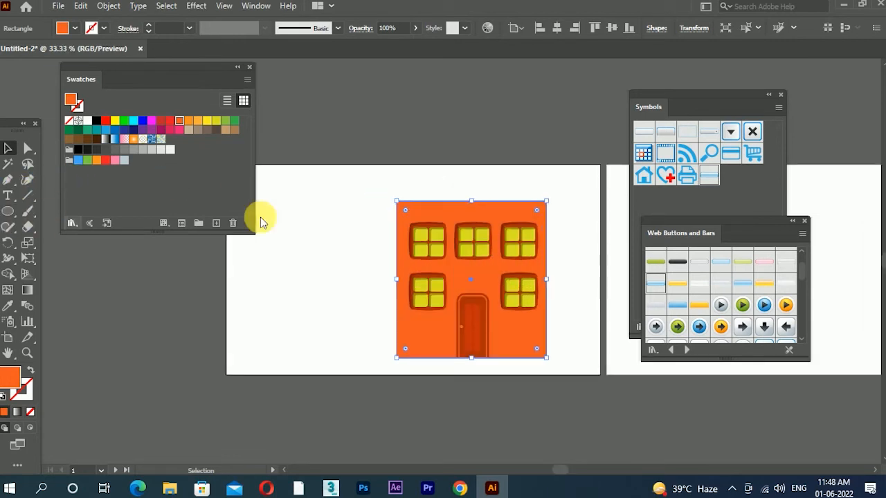
pyautogui.click(476, 178)
pyautogui.click(478, 213)
pyautogui.moveTo(474, 202); pyautogui.dragTo(475, 178)
# Draw a thin strip across the full top of the building and fill it with the dark orange sampled from the door frame.
pyautogui.moveTo(10, 220); pyautogui.dragTo(66, 205)
pyautogui.moveTo(403, 183); pyautogui.dragTo(547, 190)
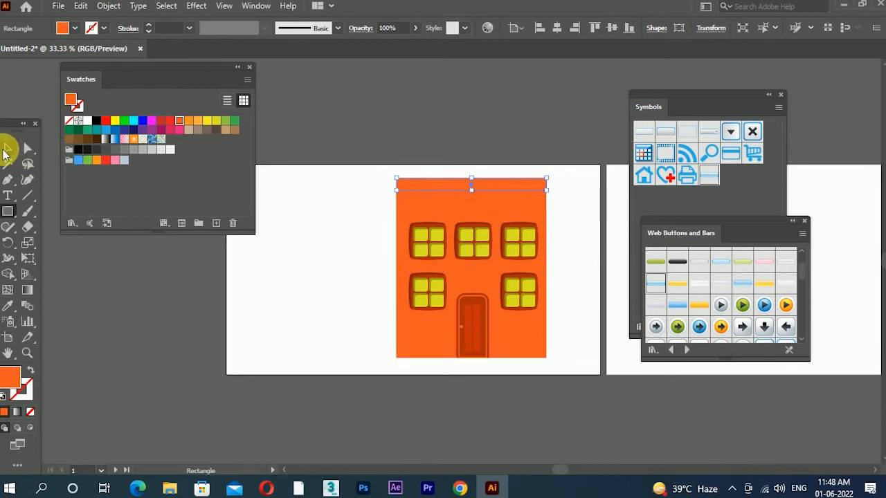
pyautogui.click(8, 305)
pyautogui.click(489, 346)
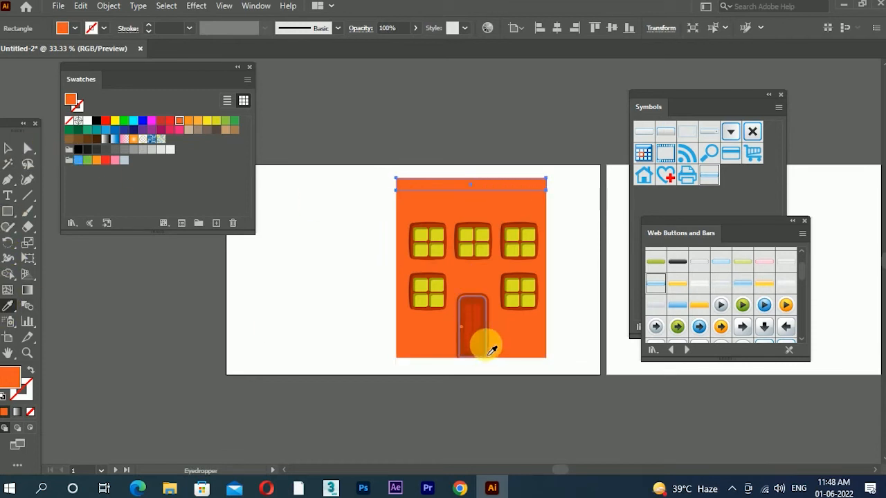
pyautogui.click(7, 148)
pyautogui.click(368, 297)
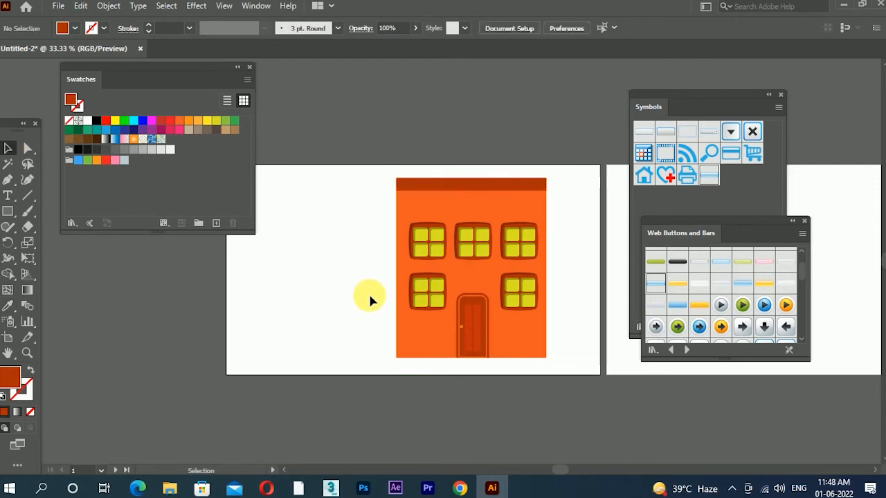
# Draw thin dark orange strips along the base of the building on both sides of the door.
pyautogui.scroll(2, 533, 382)
pyautogui.moveTo(400, 354); pyautogui.dragTo(438, 365)
pyautogui.click(8, 211)
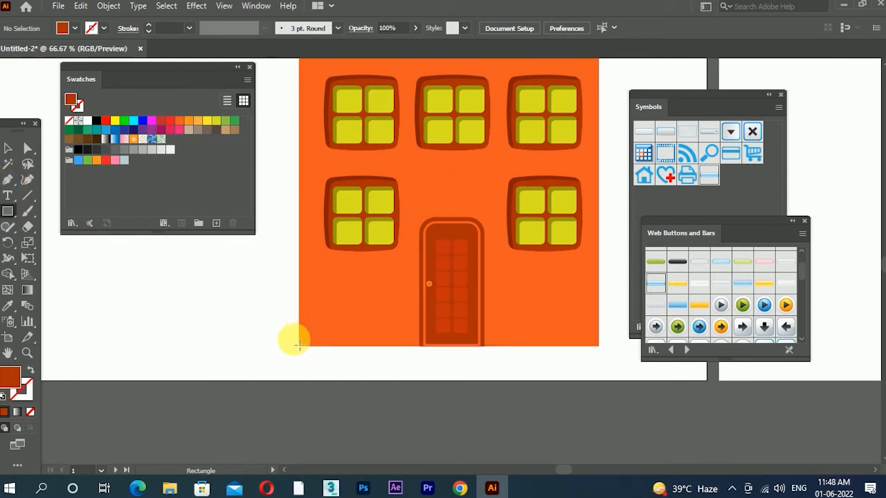
pyautogui.moveTo(304, 336); pyautogui.dragTo(559, 346)
pyautogui.click(8, 148)
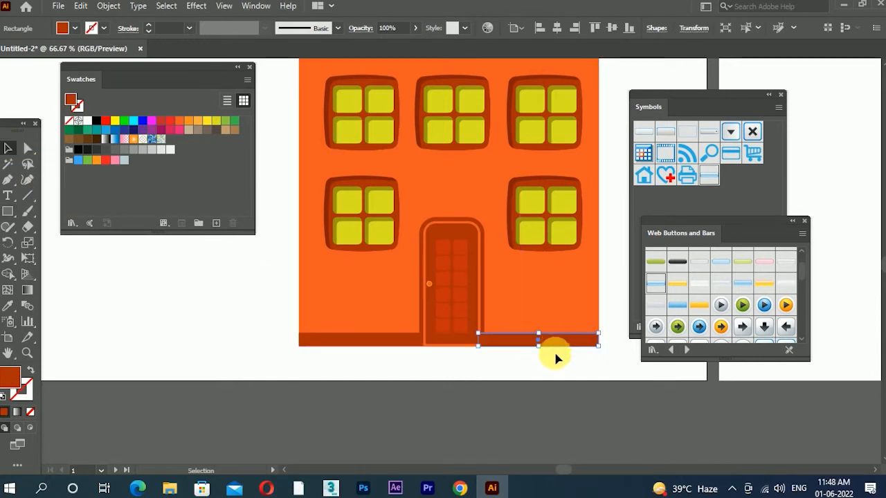
# Trim the right base strip so its inner end meets the outer edge of the door frame.
pyautogui.scroll(2, 481, 345)
pyautogui.scroll(1, 482, 344)
pyautogui.moveTo(477, 340); pyautogui.dragTo(497, 347)
pyautogui.click(493, 381)
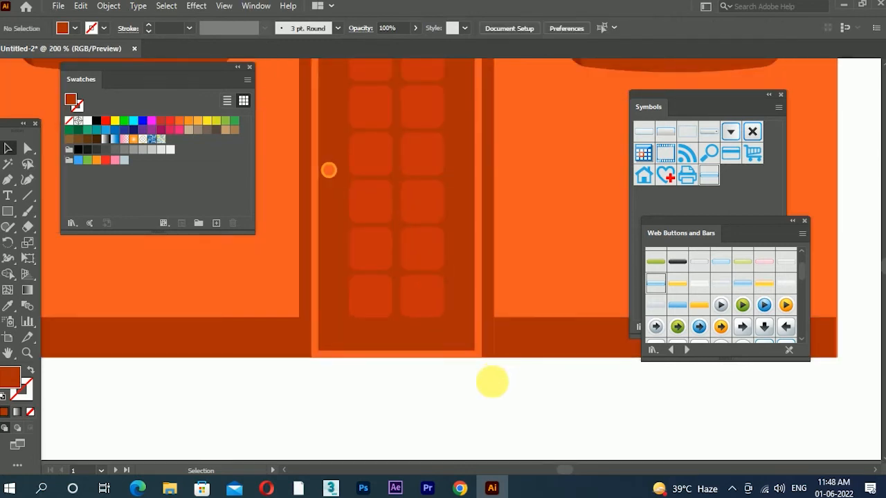
# Duplicate the entire building and place the copy to the left of the original on the same artboard.
pyautogui.scroll(-2, 434, 348)
pyautogui.scroll(-2, 490, 372)
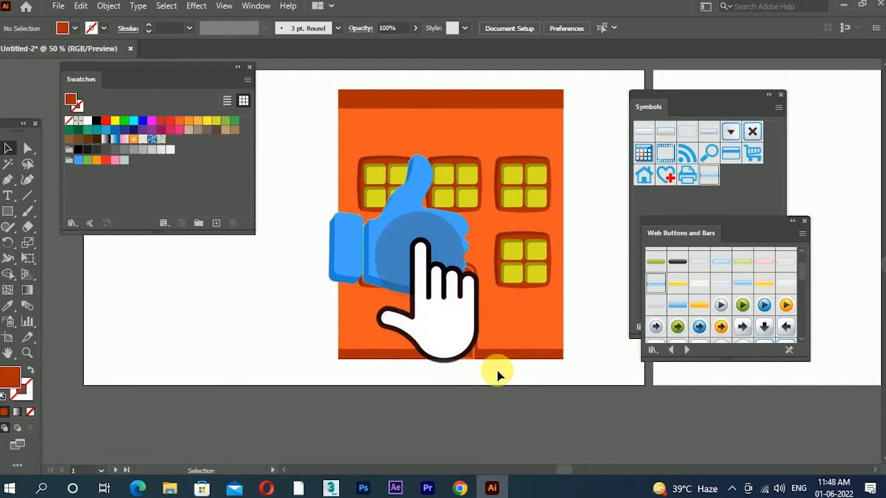
pyautogui.scroll(-2, 498, 374)
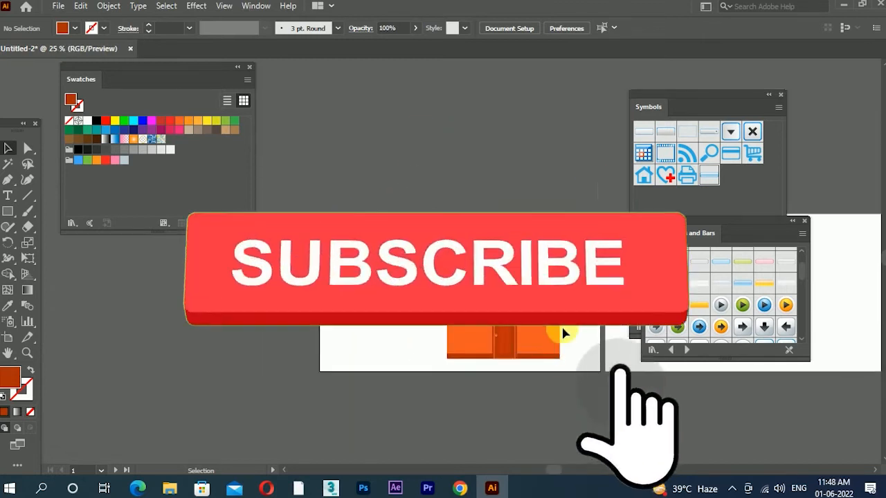
pyautogui.moveTo(562, 332); pyautogui.dragTo(441, 382)
pyautogui.moveTo(473, 344); pyautogui.dragTo(349, 356)
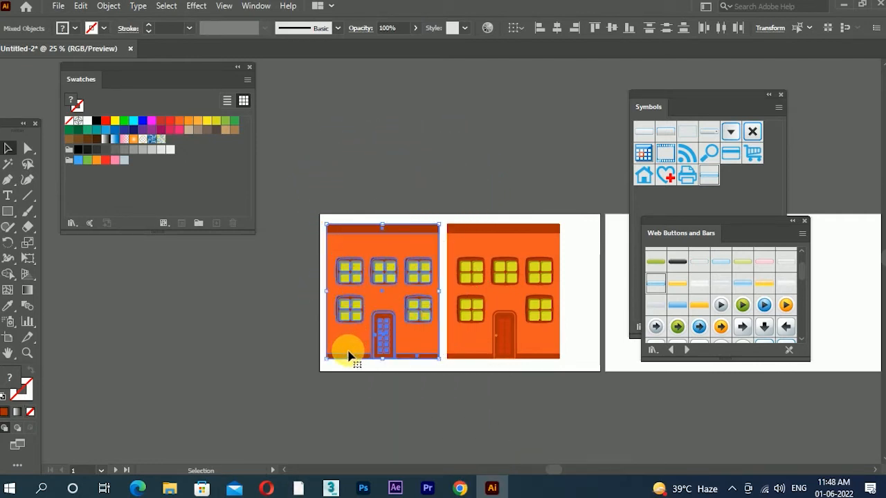
pyautogui.click(366, 395)
# Change the left building's wall fill to a dark red-orange and deselect it.
pyautogui.scroll(3, 395, 367)
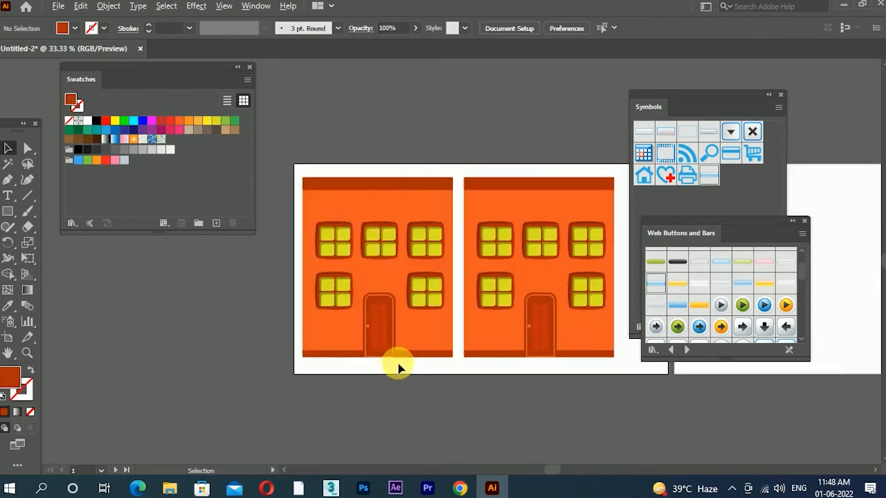
pyautogui.click(439, 312)
pyautogui.doubleClick(10, 377)
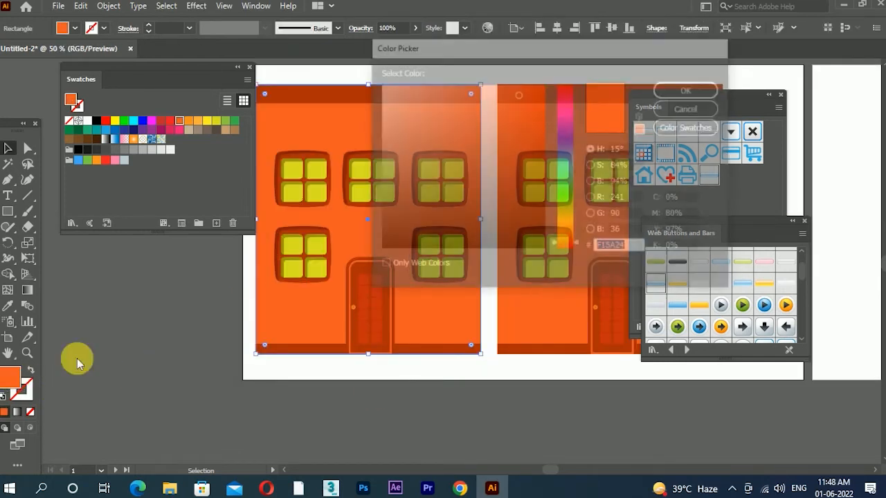
pyautogui.click(541, 144)
pyautogui.click(677, 87)
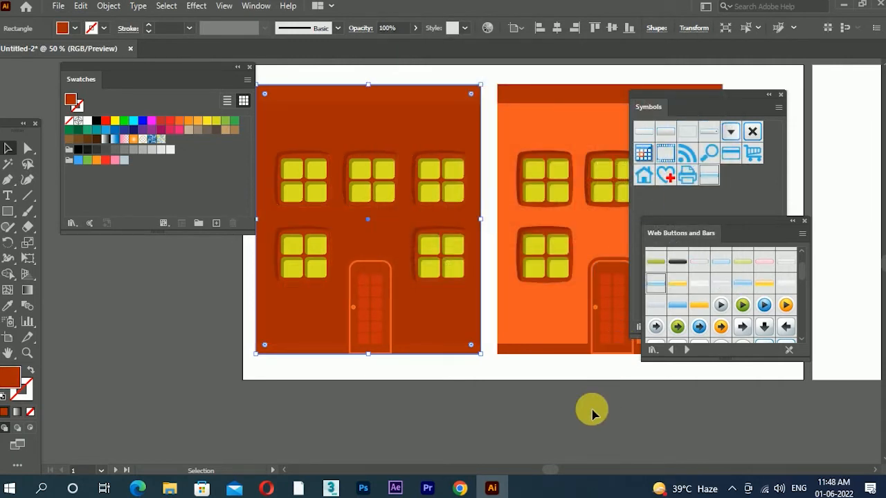
pyautogui.click(592, 410)
# Recolour the left building's top strip and both base strips to a darker reddish brown.
pyautogui.click(433, 350)
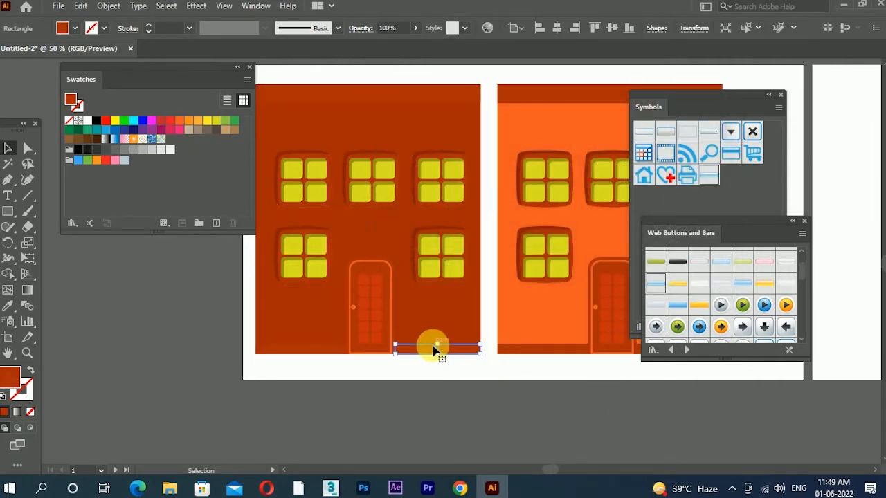
pyautogui.keyDown('shift'); pyautogui.click(433, 96); pyautogui.keyUp('shift')
pyautogui.keyDown('shift'); pyautogui.click(295, 351); pyautogui.keyUp('shift')
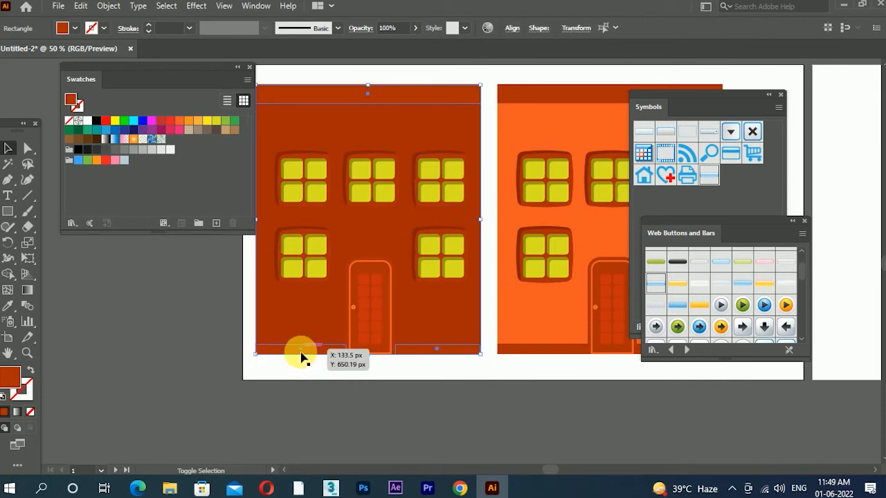
pyautogui.doubleClick(9, 377)
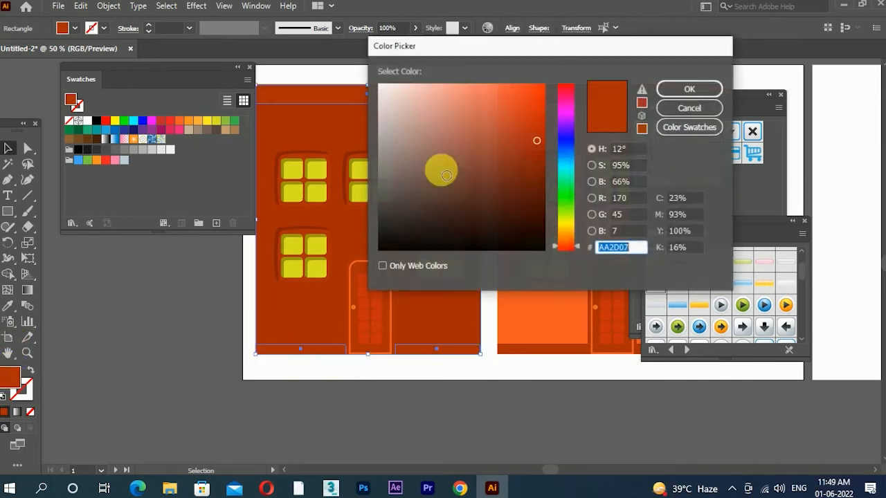
pyautogui.click(534, 179)
pyautogui.click(688, 90)
pyautogui.click(431, 419)
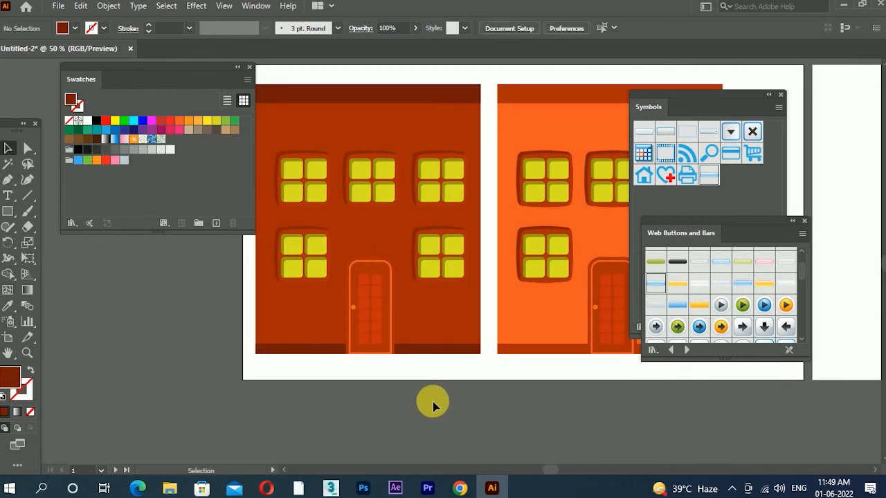
# Fill the left building's innermost door panel with the dark reddish brown sampled from its base strip.
pyautogui.scroll(2, 420, 249)
pyautogui.moveTo(443, 183); pyautogui.dragTo(449, 256)
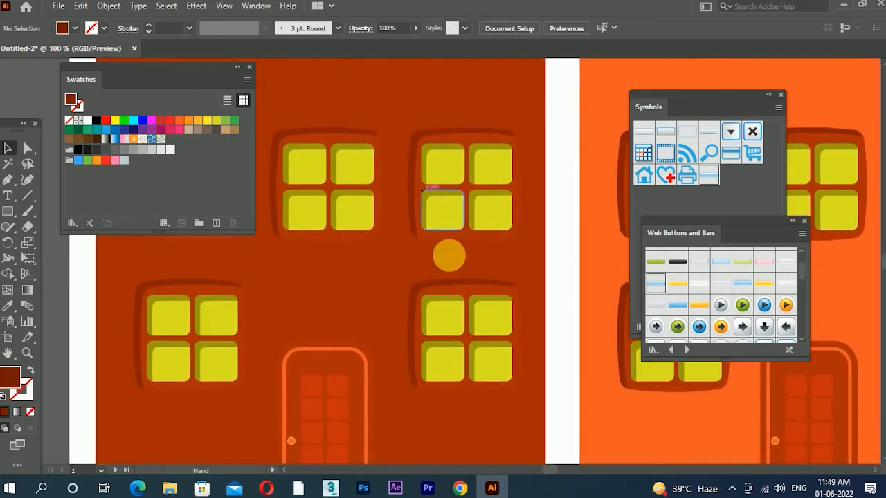
pyautogui.click(466, 169)
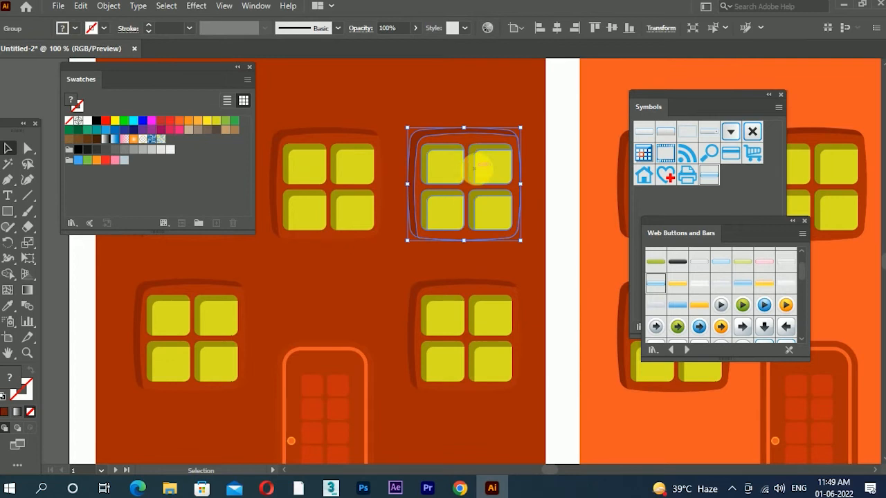
pyautogui.scroll(-3, 474, 168)
pyautogui.scroll(1, 376, 326)
pyautogui.scroll(2, 416, 356)
pyautogui.click(423, 365)
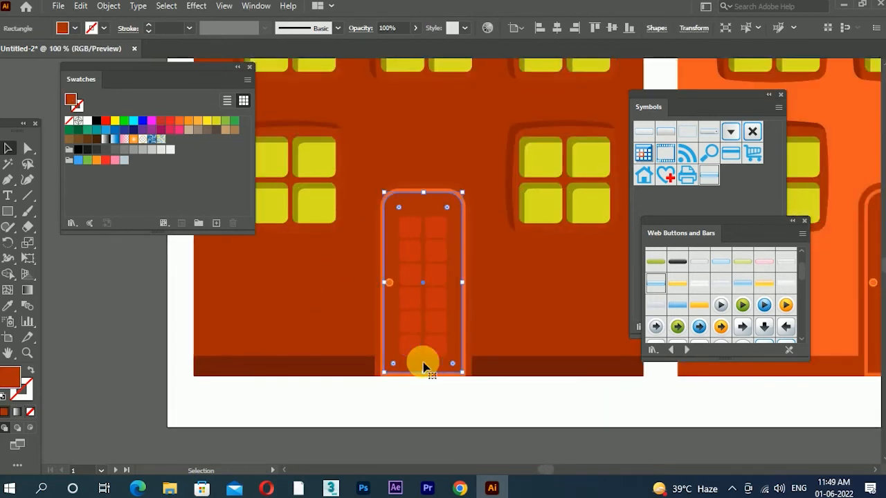
pyautogui.click(9, 304)
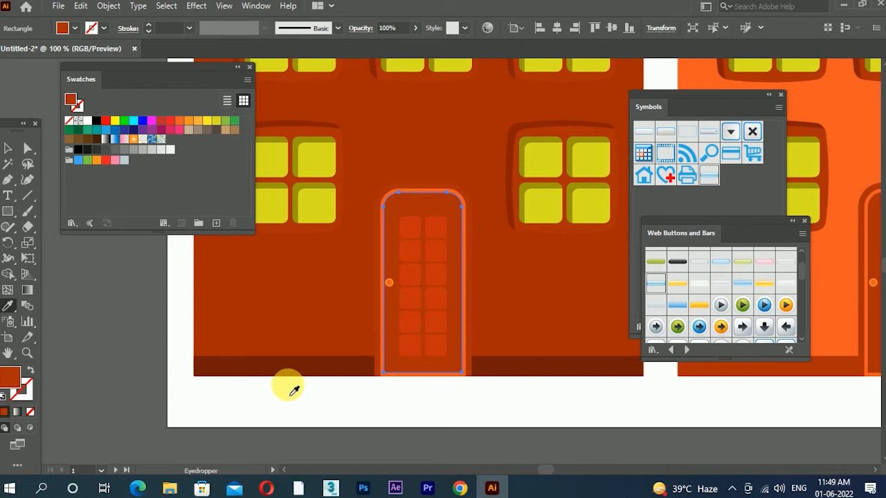
pyautogui.click(283, 368)
pyautogui.click(5, 148)
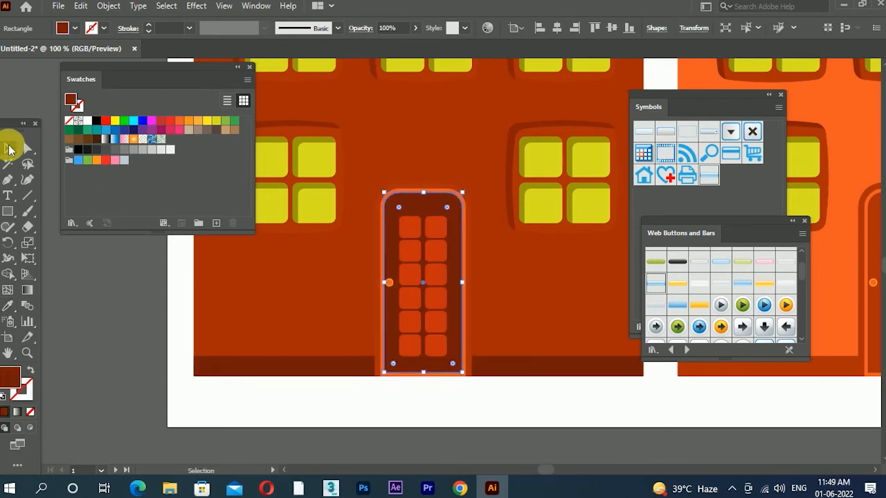
# Fill the left building's outermost door frame with the dark reddish brown sampled from its base strip, and deselect it.
pyautogui.click(365, 412)
pyautogui.click(384, 372)
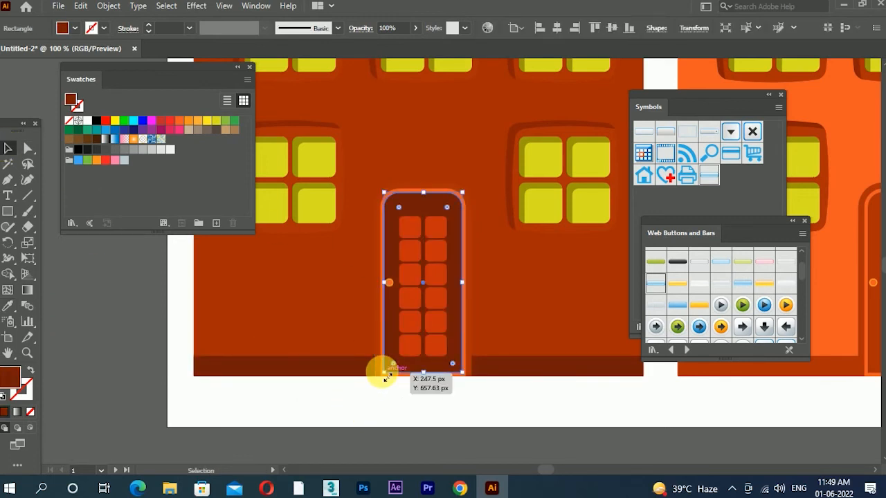
pyautogui.click(375, 308)
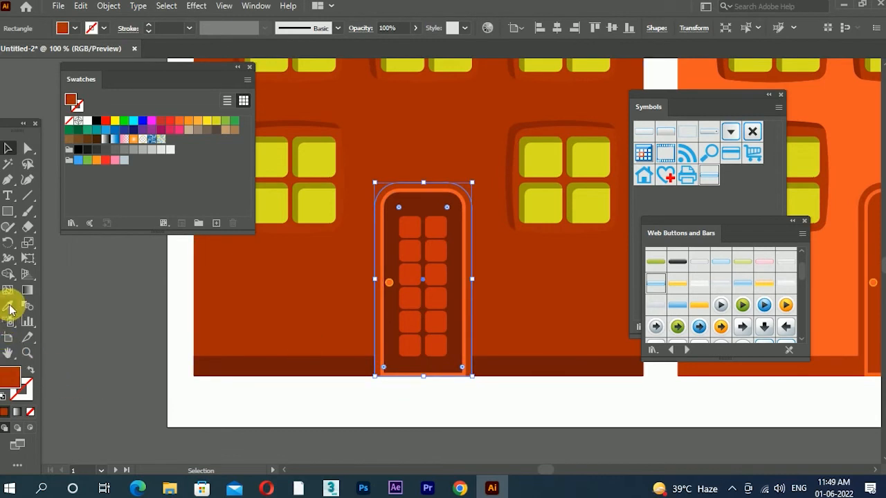
pyautogui.click(8, 304)
pyautogui.click(249, 367)
pyautogui.click(9, 148)
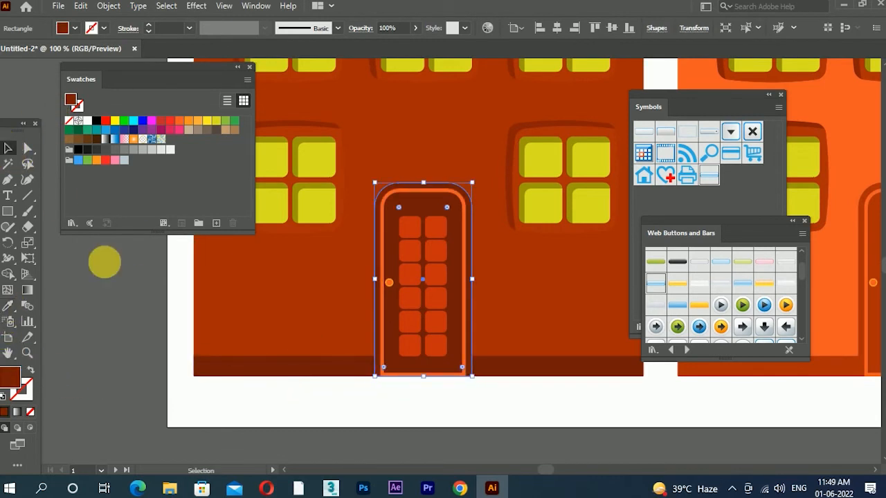
pyautogui.click(103, 260)
# Save the entire dark building as a dynamic symbol named face1 with the Movie Clip export type.
pyautogui.scroll(-1, 478, 380)
pyautogui.scroll(-1, 519, 352)
pyautogui.moveTo(518, 352); pyautogui.dragTo(429, 337)
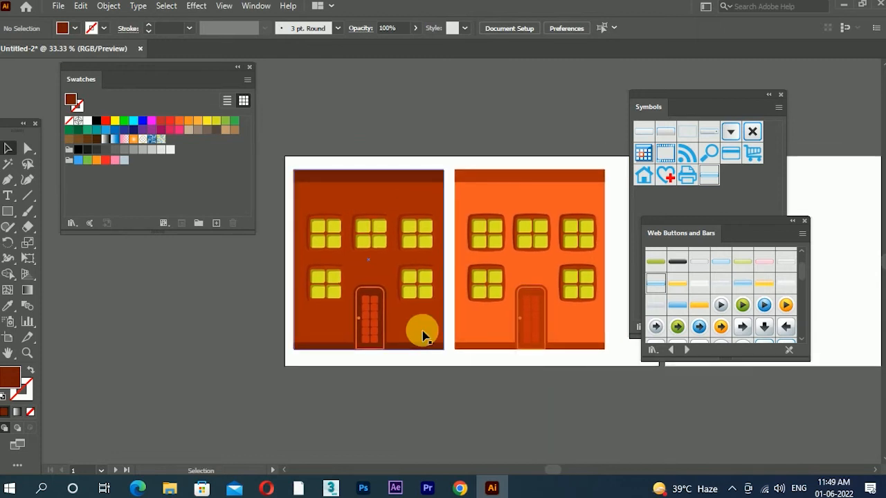
pyautogui.moveTo(281, 143); pyautogui.dragTo(450, 413)
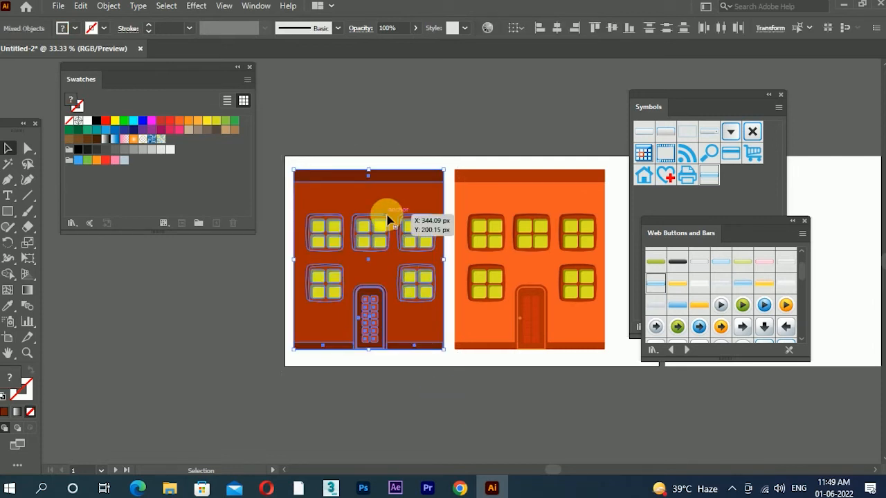
pyautogui.moveTo(751, 223); pyautogui.dragTo(803, 350)
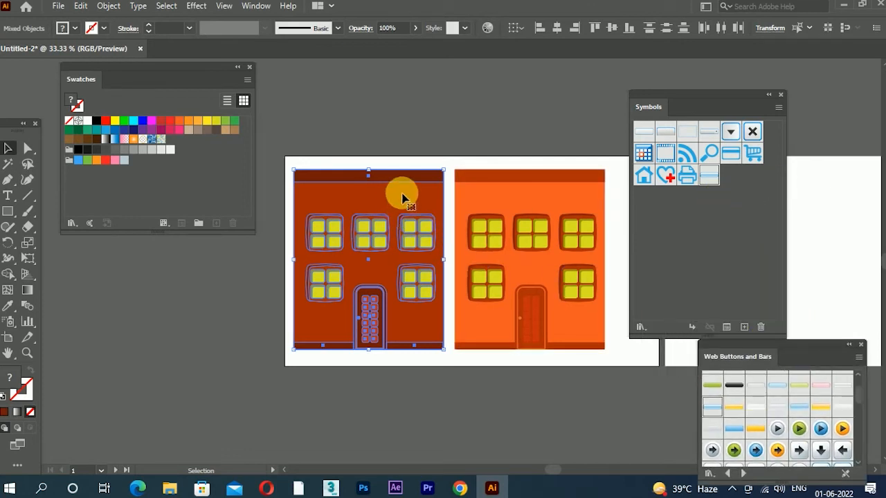
pyautogui.click(744, 327)
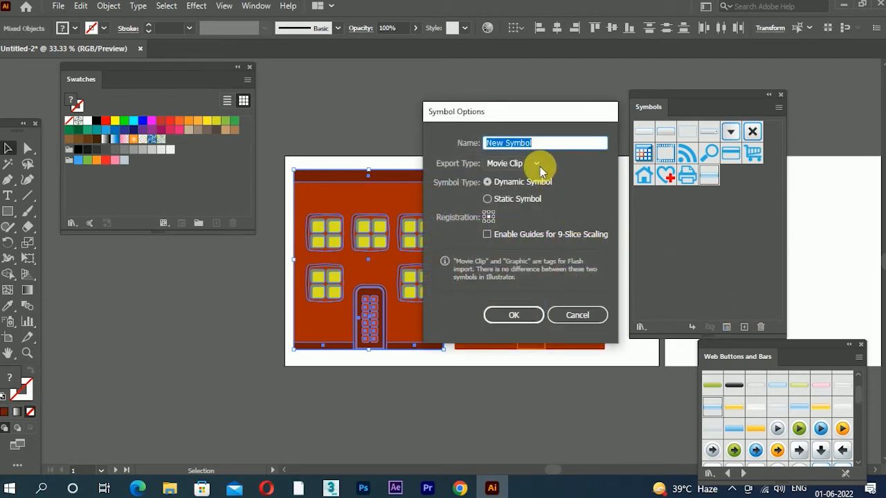
pyautogui.write('face1')
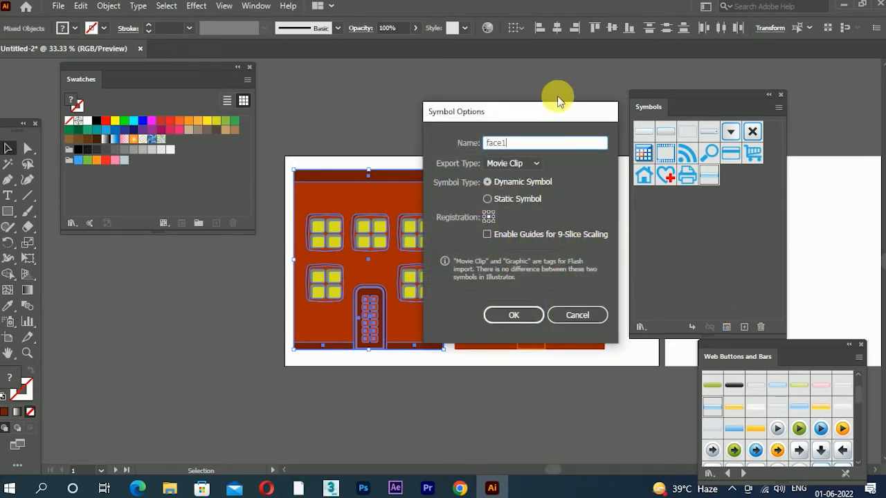
pyautogui.click(515, 315)
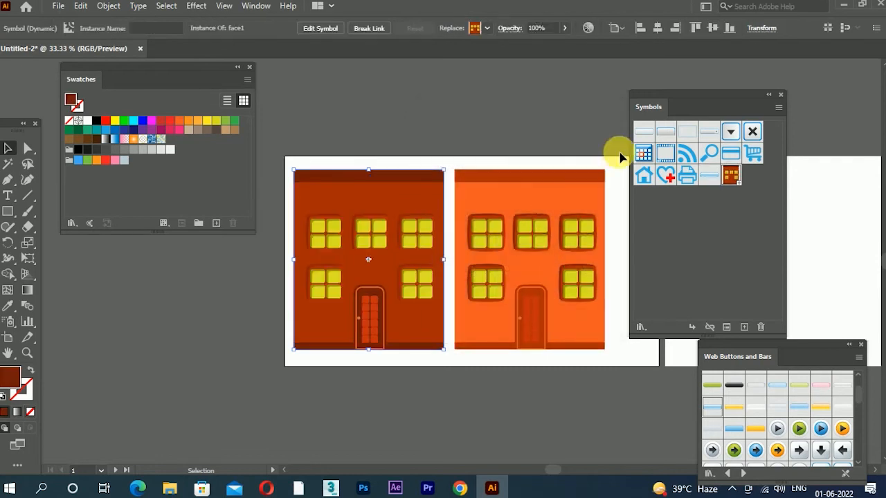
# Save the entire orange building as a dynamic symbol named face 2.
pyautogui.moveTo(451, 389); pyautogui.dragTo(679, 333)
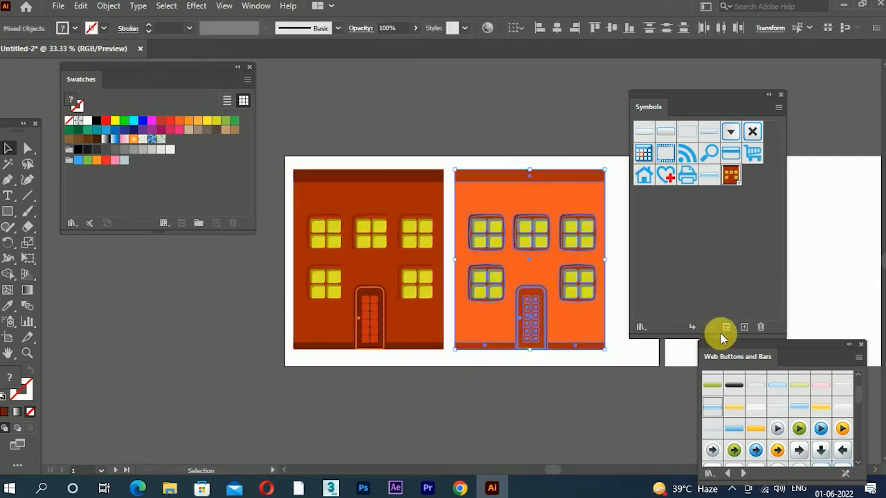
pyautogui.click(741, 328)
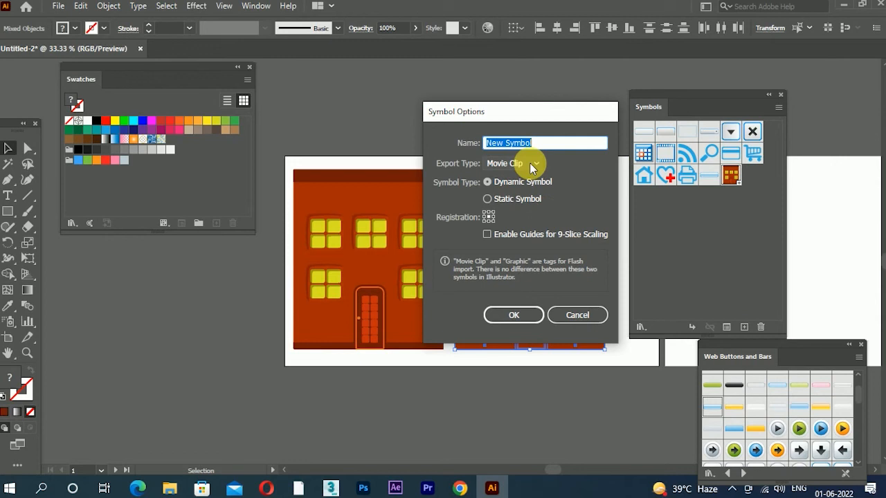
pyautogui.write('face 2')
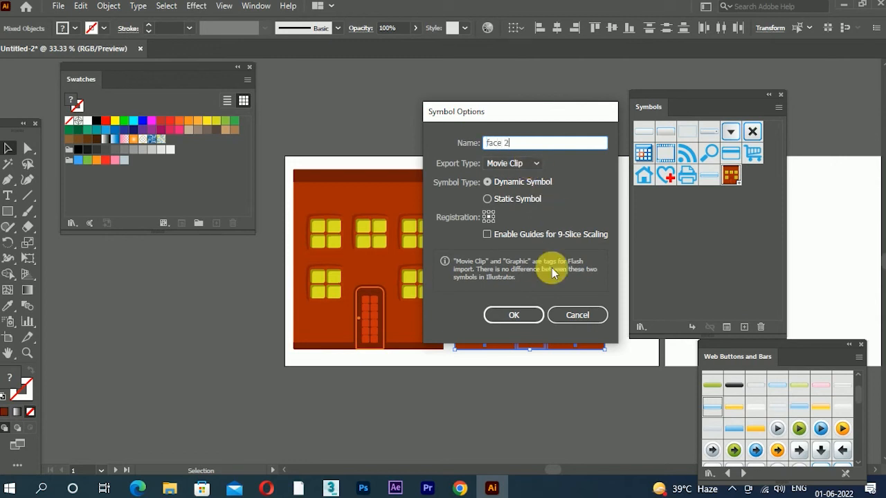
pyautogui.click(513, 315)
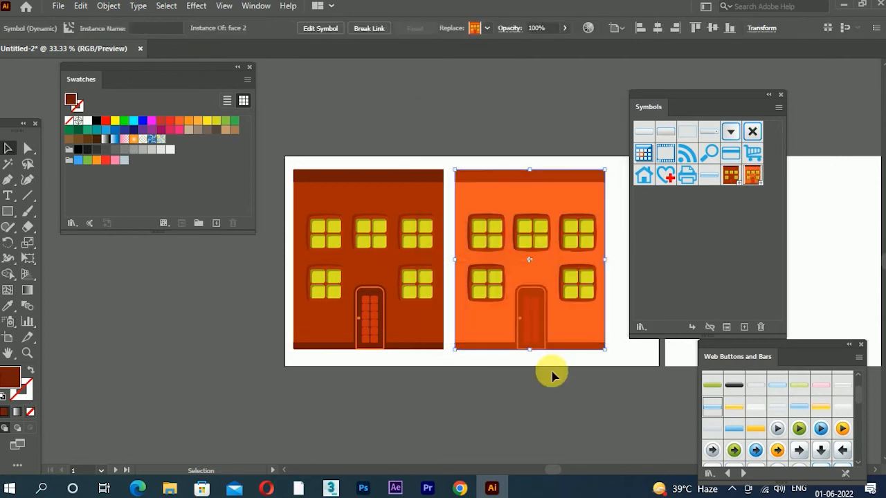
# Show the two-point perspective grid on the second artboard and lower its horizon line slightly.
pyautogui.moveTo(581, 281); pyautogui.dragTo(284, 289)
pyautogui.scroll(-2, 446, 276)
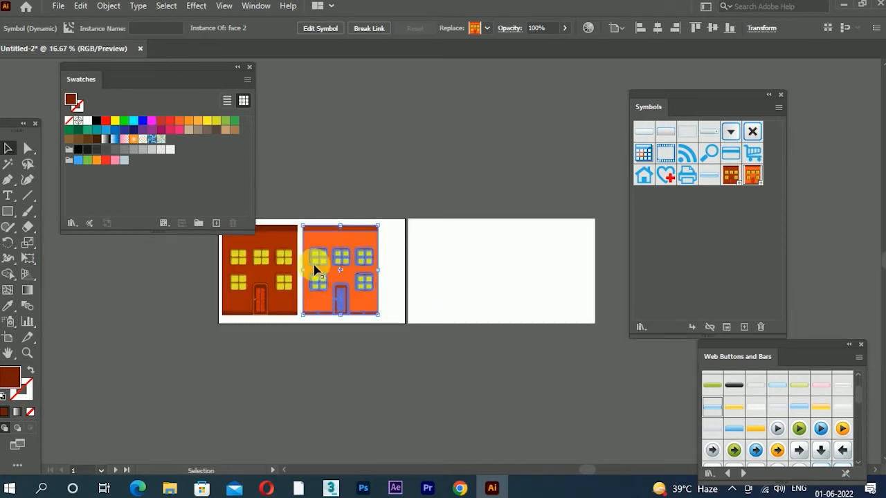
pyautogui.click(27, 281)
pyautogui.scroll(2, 510, 310)
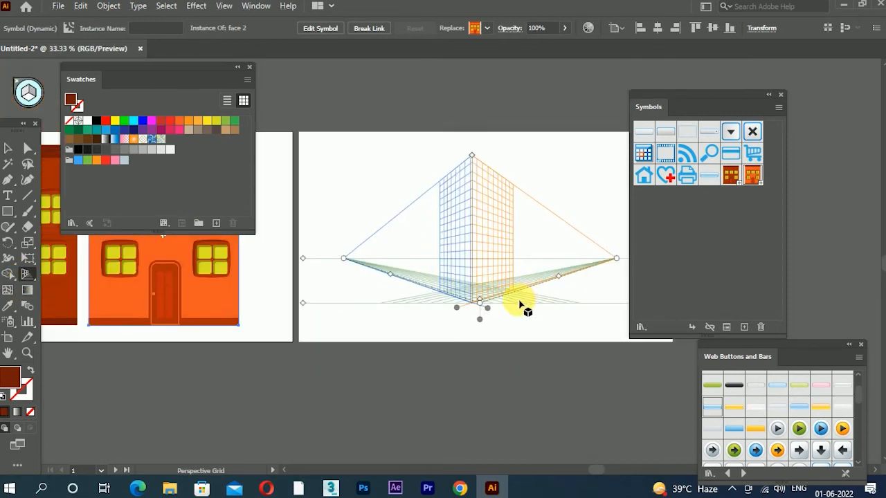
pyautogui.scroll(-1, 510, 296)
pyautogui.moveTo(613, 271); pyautogui.dragTo(612, 284)
pyautogui.scroll(1, 544, 292)
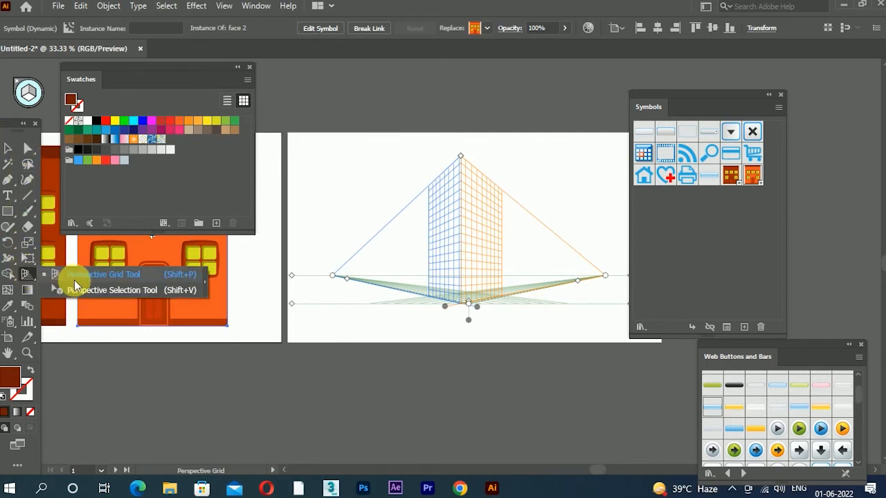
# Attach the orange building to the right perspective plane at the grid's corner, and reduce its height to match the grid's top edge.
pyautogui.click(28, 275)
pyautogui.moveTo(169, 304); pyautogui.dragTo(512, 278)
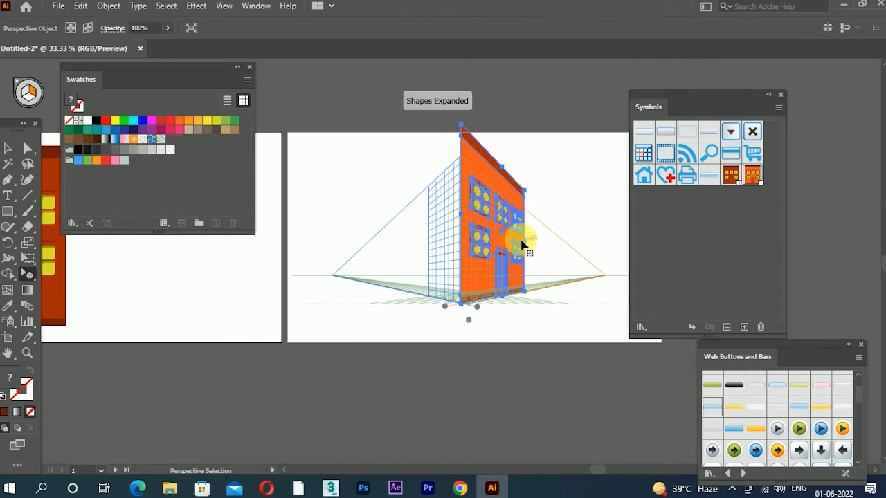
pyautogui.moveTo(524, 242); pyautogui.dragTo(534, 247)
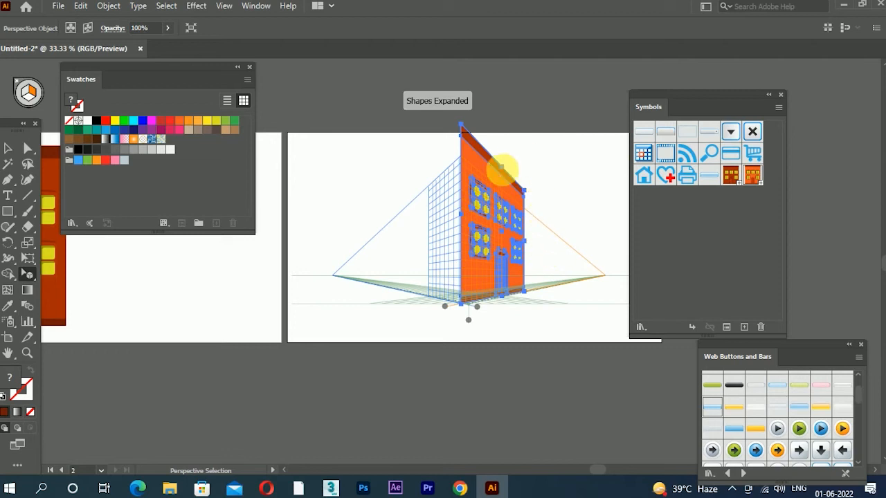
pyautogui.moveTo(504, 171); pyautogui.dragTo(508, 198)
pyautogui.click(547, 151)
pyautogui.scroll(2, 531, 204)
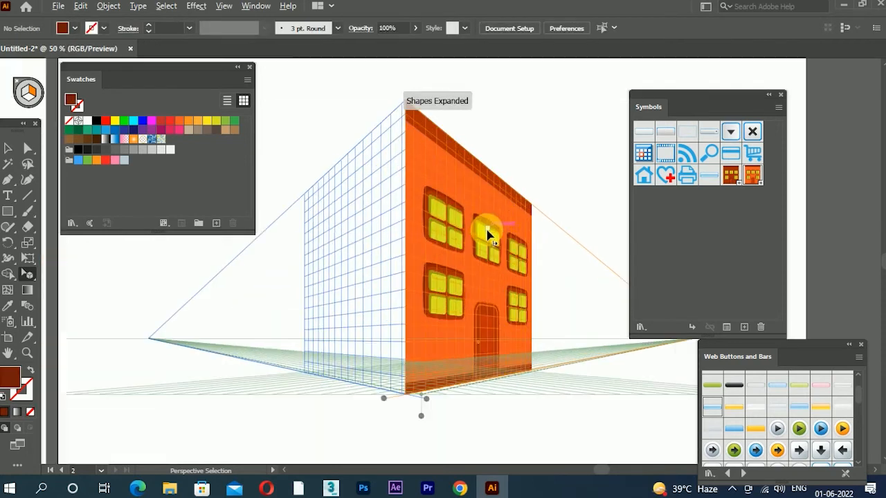
pyautogui.scroll(2, 488, 236)
pyautogui.scroll(-1, 518, 257)
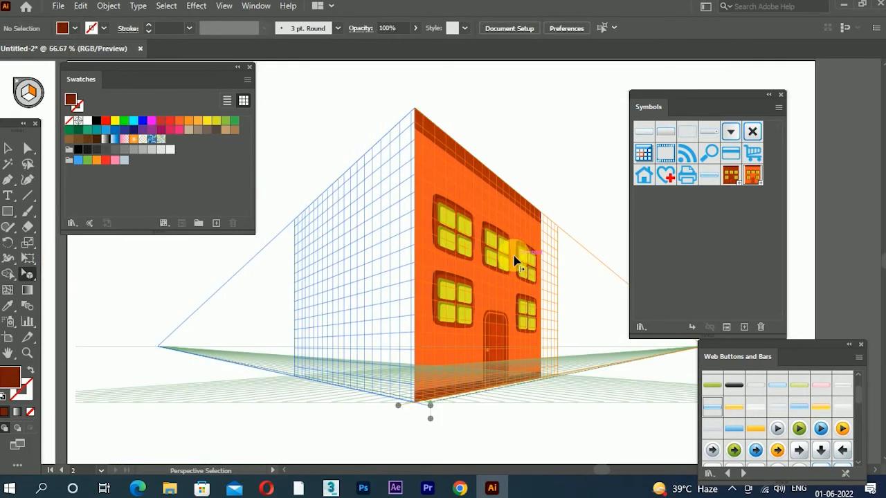
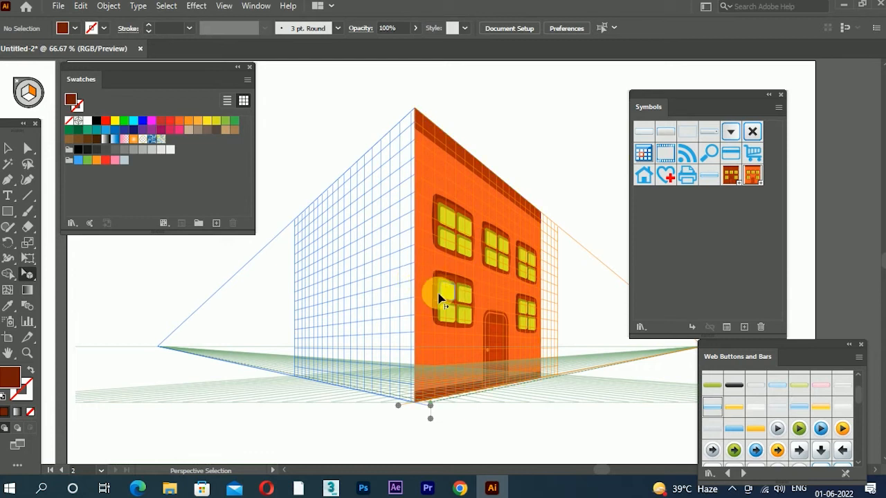
# Attach the dark building to the left perspective plane, flush with the orange facade at the corner, and reduce its height to match.
pyautogui.scroll(-2, 504, 300)
pyautogui.scroll(1, 487, 303)
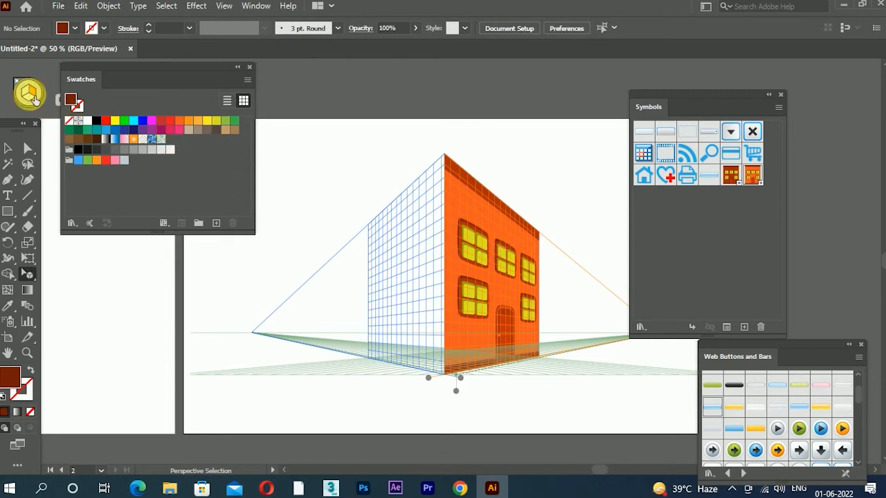
pyautogui.scroll(-2, 475, 237)
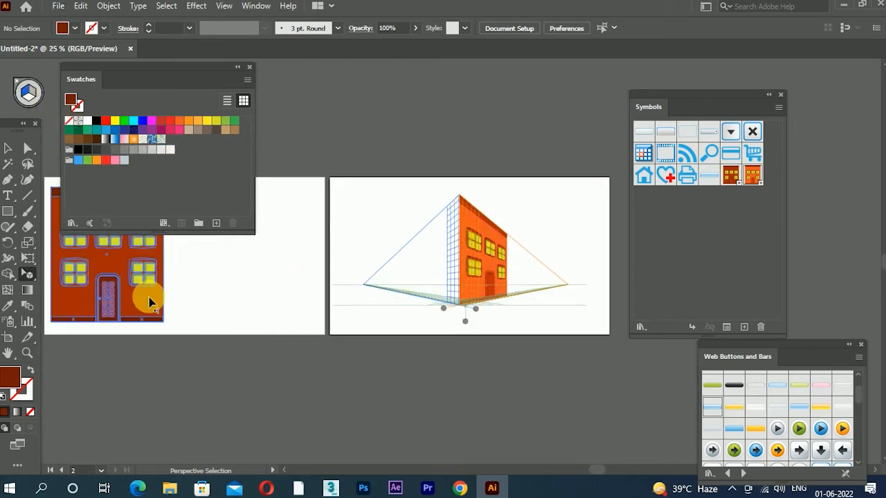
pyautogui.moveTo(150, 302); pyautogui.dragTo(452, 286)
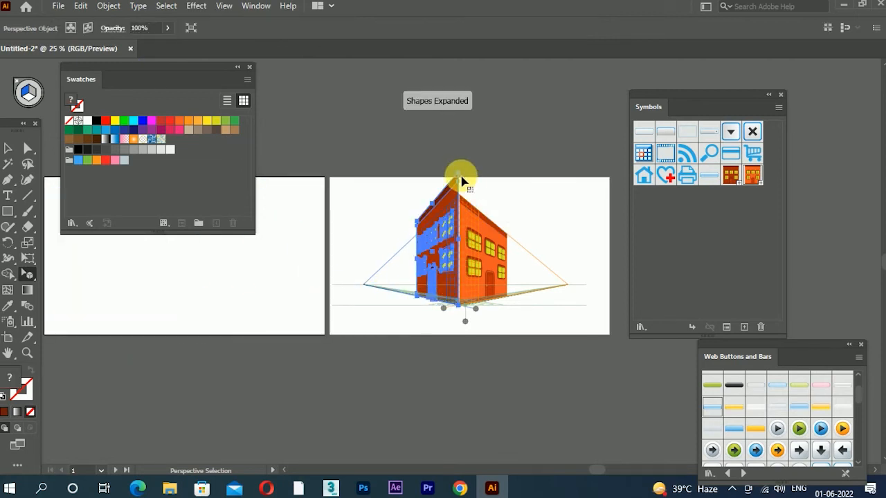
pyautogui.scroll(2, 450, 281)
pyautogui.scroll(2, 451, 289)
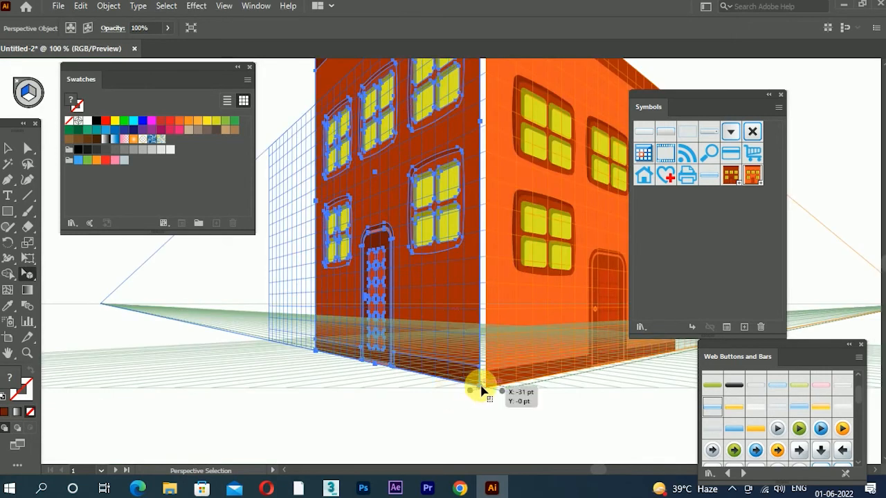
pyautogui.scroll(-3, 522, 182)
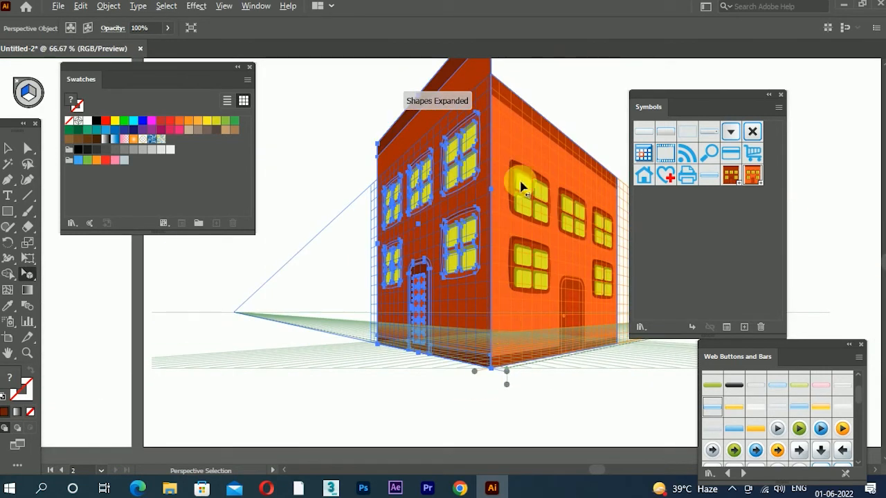
pyautogui.moveTo(505, 90); pyautogui.dragTo(507, 123)
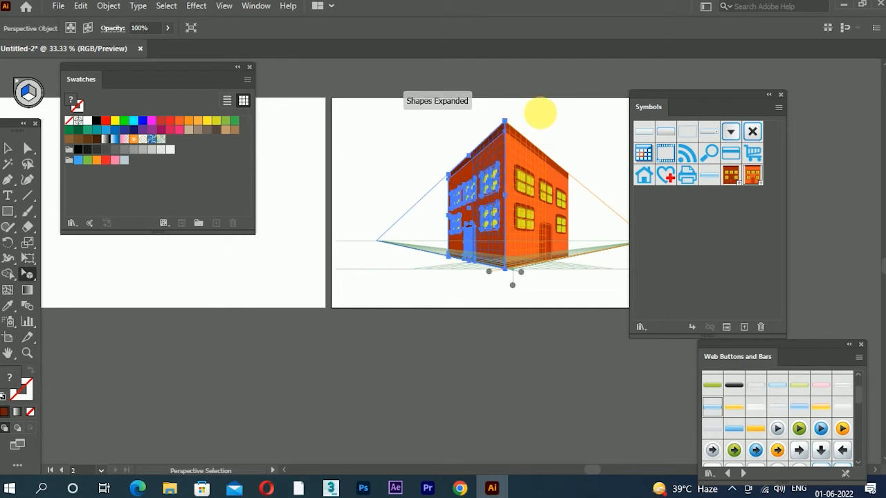
pyautogui.click(541, 114)
# Duplicate the dark facade farther back along the left perspective plane, leaving a narrow gap beside the first one.
pyautogui.scroll(1, 480, 247)
pyautogui.scroll(1, 479, 249)
pyautogui.moveTo(578, 304); pyautogui.dragTo(447, 279)
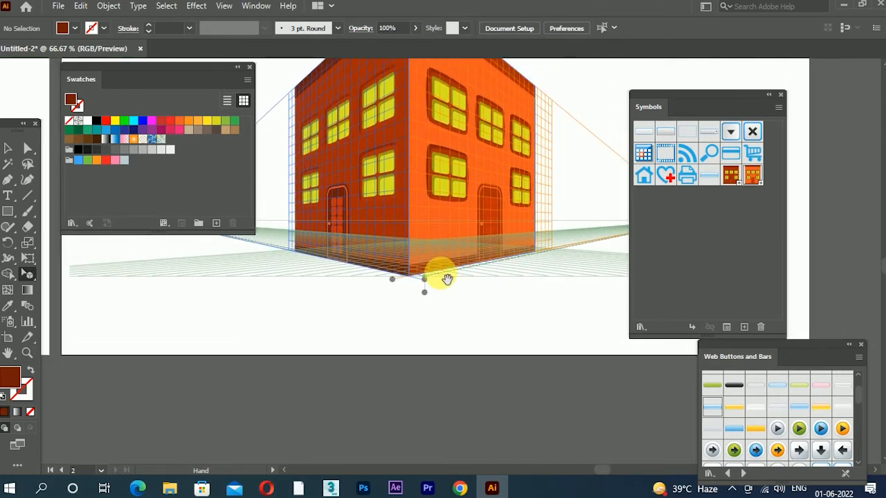
pyautogui.moveTo(447, 279); pyautogui.dragTo(462, 249)
pyautogui.moveTo(480, 214); pyautogui.dragTo(488, 336)
pyautogui.scroll(-1, 440, 196)
pyautogui.moveTo(452, 274); pyautogui.dragTo(476, 321)
pyautogui.hotkey('shift', 'v')
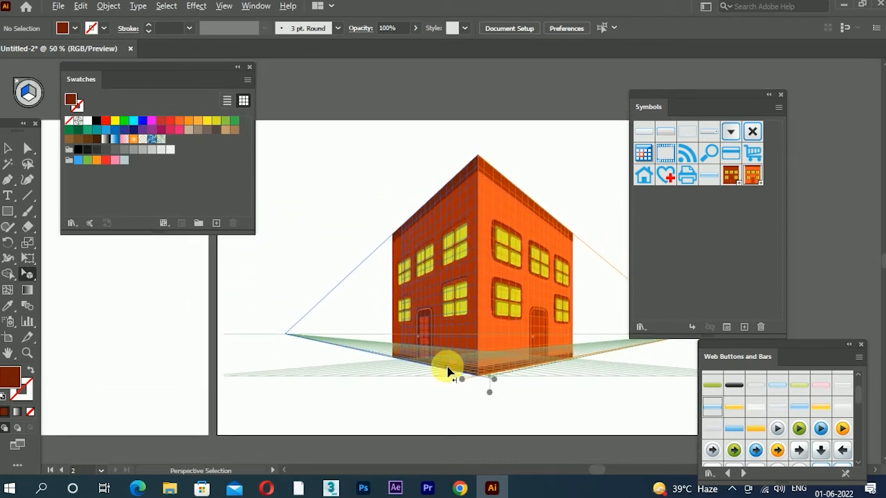
pyautogui.scroll(1, 451, 338)
pyautogui.scroll(-1, 455, 335)
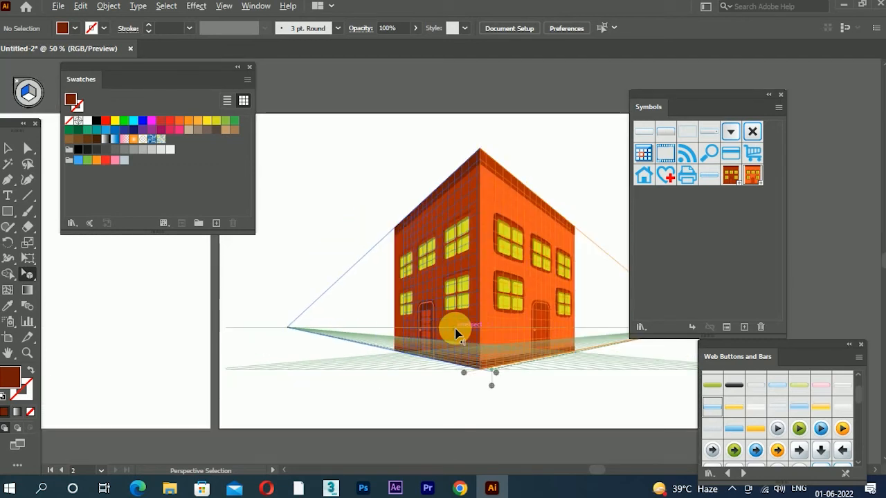
pyautogui.moveTo(470, 335); pyautogui.dragTo(387, 339)
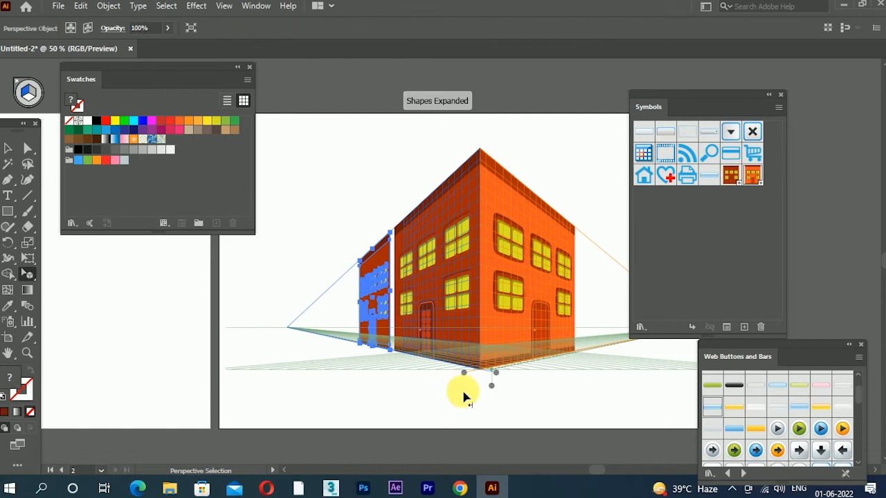
# Duplicate the orange facade farther back along the right perspective plane, leaving a narrow gap beside the first one.
pyautogui.moveTo(518, 348); pyautogui.dragTo(439, 340)
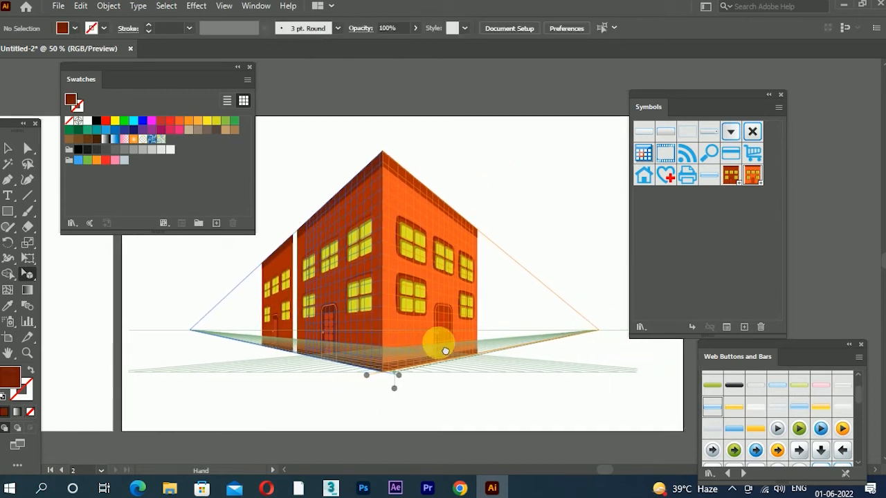
pyautogui.moveTo(451, 299); pyautogui.dragTo(510, 309)
pyautogui.click(539, 371)
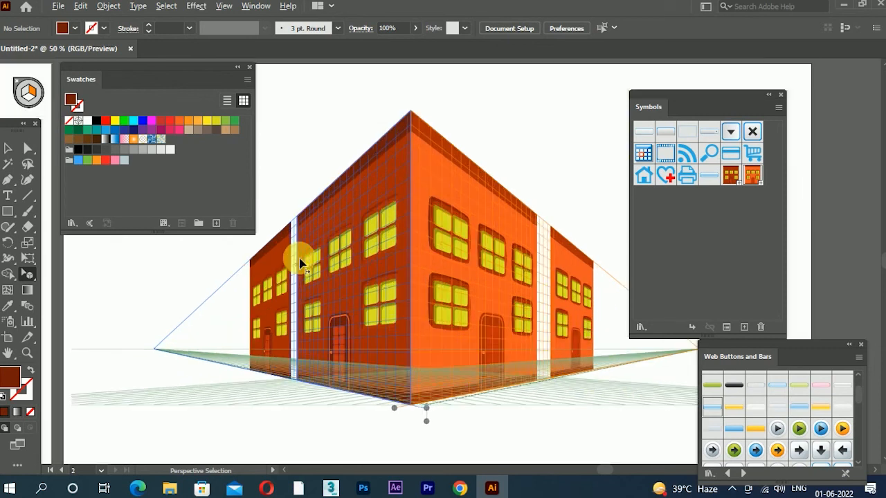
# In the recovered document, place a copy of the orange facade behind the original on the right perspective plane and deselect it.
pyautogui.scroll(2, 301, 257)
pyautogui.moveTo(301, 325); pyautogui.dragTo(376, 291)
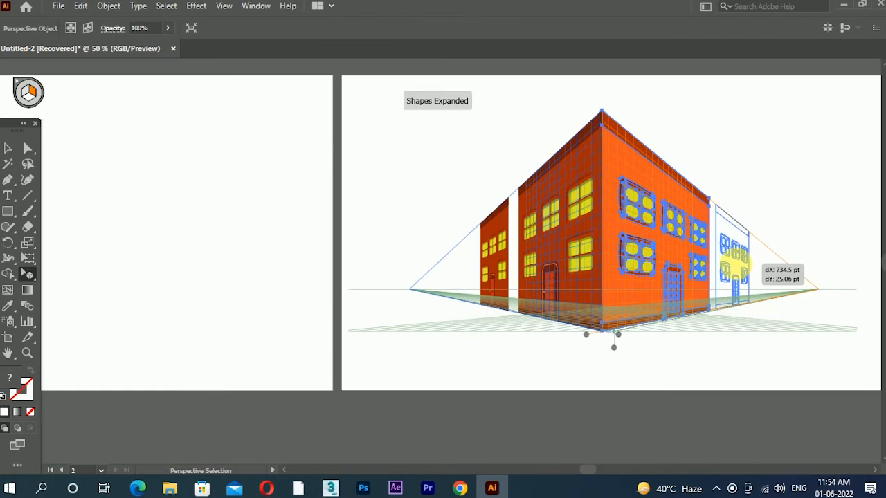
pyautogui.moveTo(737, 266); pyautogui.dragTo(736, 269)
pyautogui.click(759, 200)
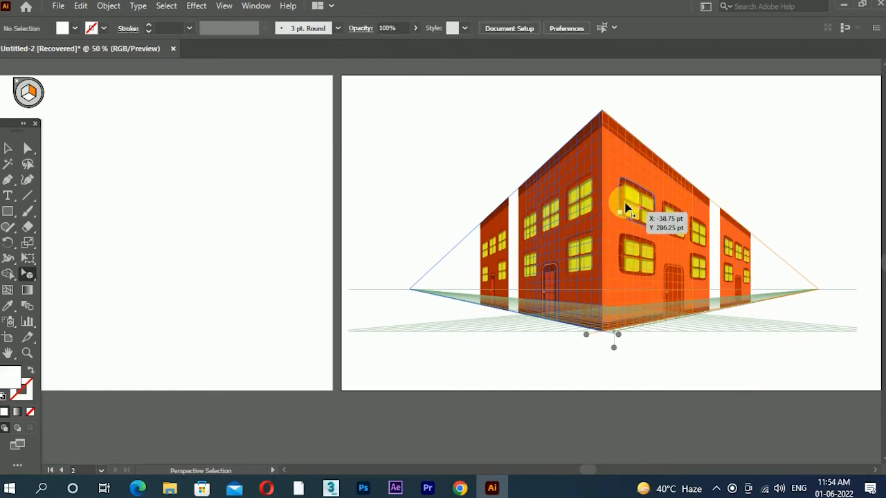
# Place a copy of the orange corner facade in the gap between the two dark facades as a receding side wall.
pyautogui.click(670, 175)
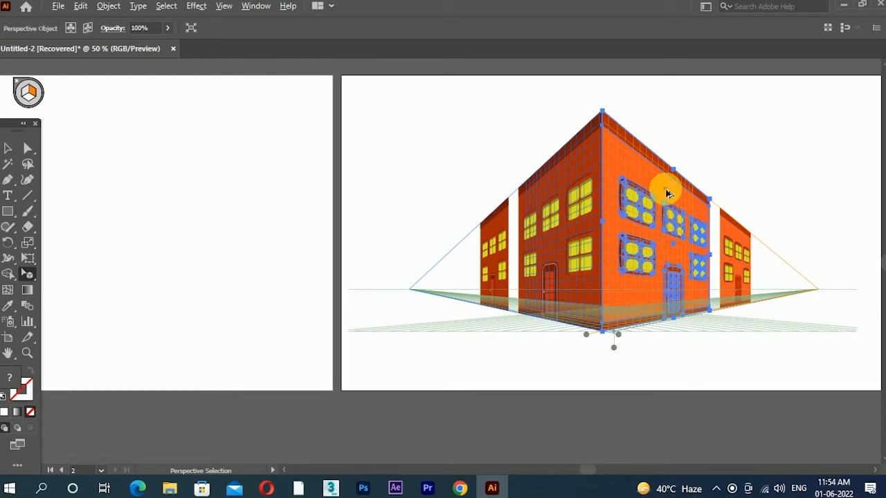
pyautogui.moveTo(652, 199); pyautogui.dragTo(550, 204)
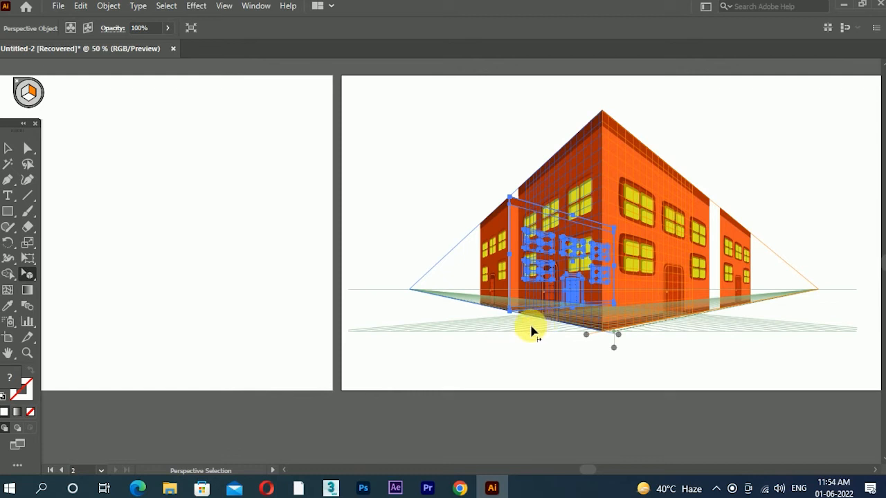
pyautogui.click(670, 362)
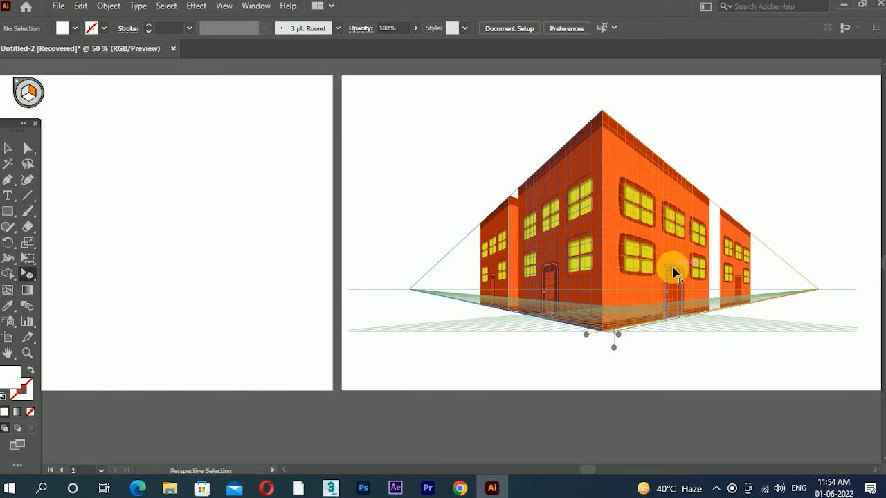
# Nudge the rear dark facade along the left perspective plane to close the white sliver beside its orange side wall.
pyautogui.scroll(2, 511, 239)
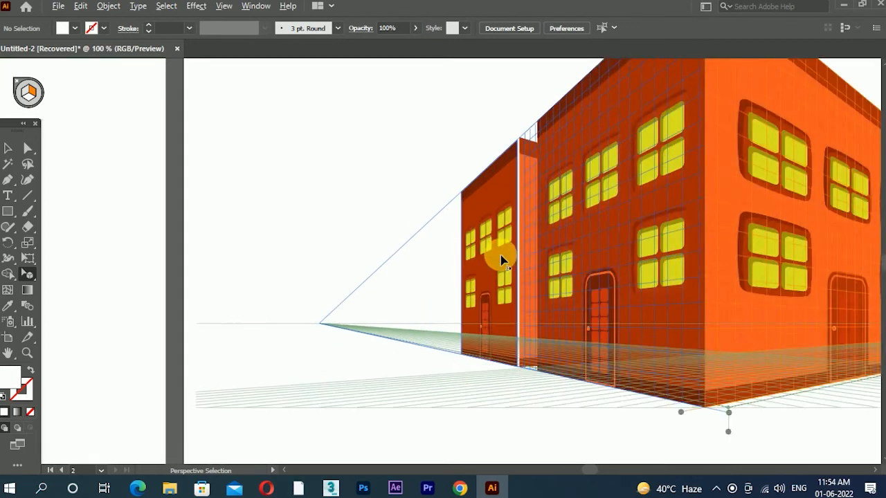
pyautogui.scroll(1, 513, 166)
pyautogui.moveTo(515, 151); pyautogui.dragTo(515, 147)
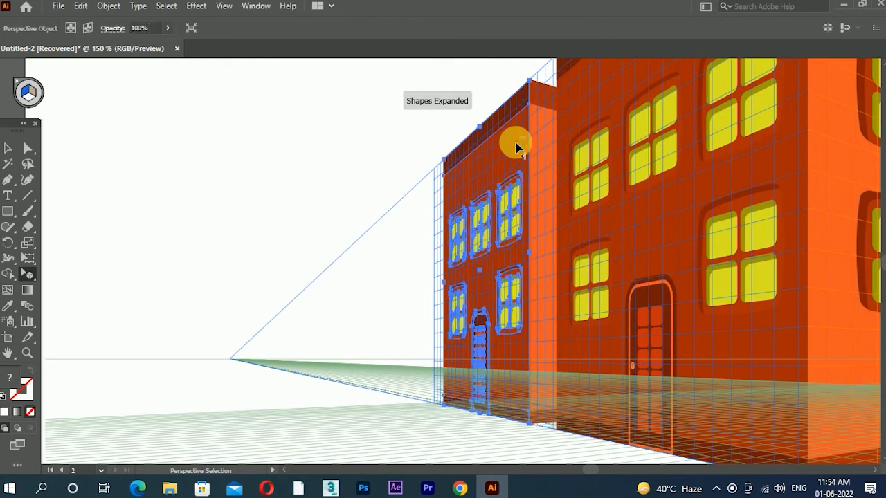
pyautogui.click(459, 90)
pyautogui.scroll(-3, 459, 90)
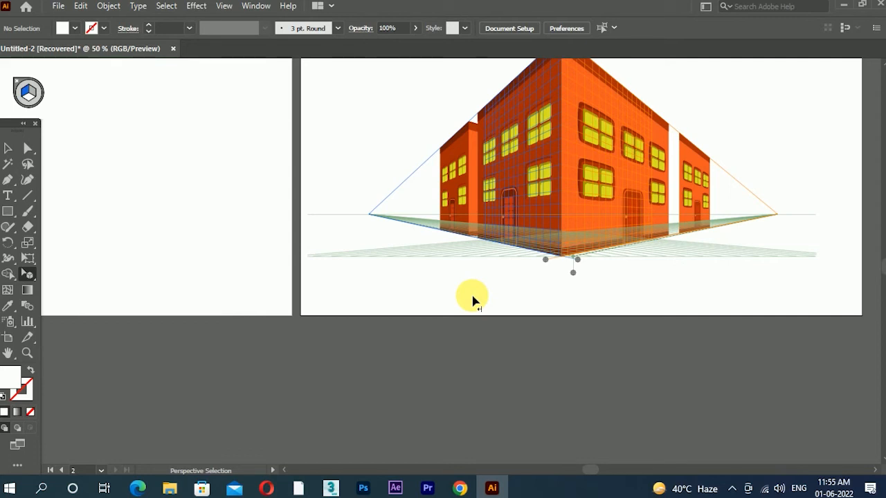
# Place a copy of the dark corner facade in the gap between the two orange facades as a side wall.
pyautogui.scroll(1, 603, 178)
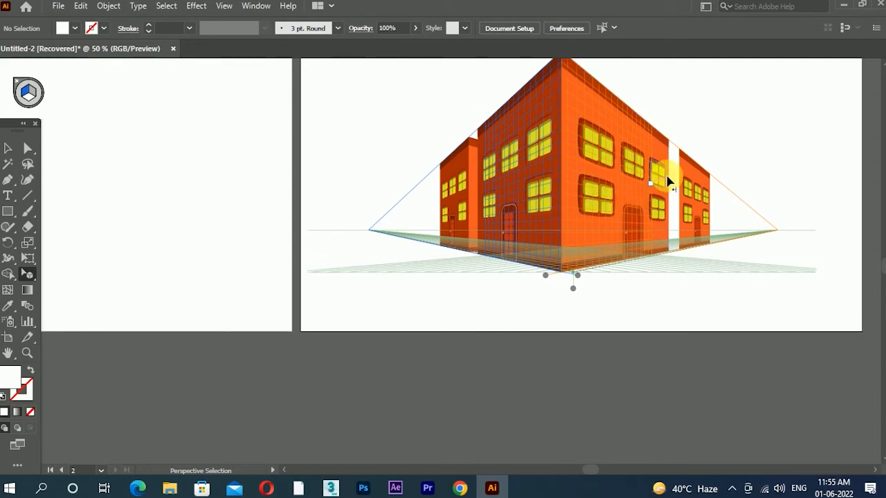
pyautogui.click(539, 169)
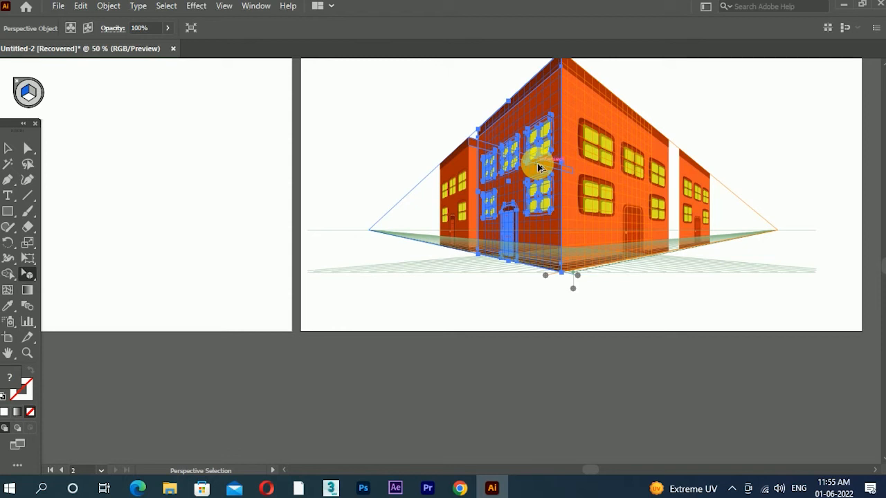
pyautogui.moveTo(551, 106); pyautogui.dragTo(669, 173)
pyautogui.click(772, 131)
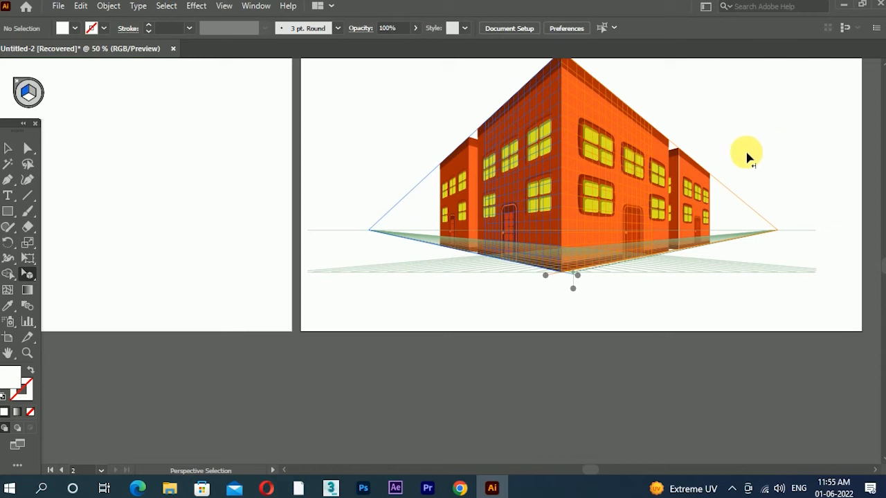
# Nudge the rear orange facade along the right perspective plane until it meets its dark side wall.
pyautogui.scroll(3, 692, 180)
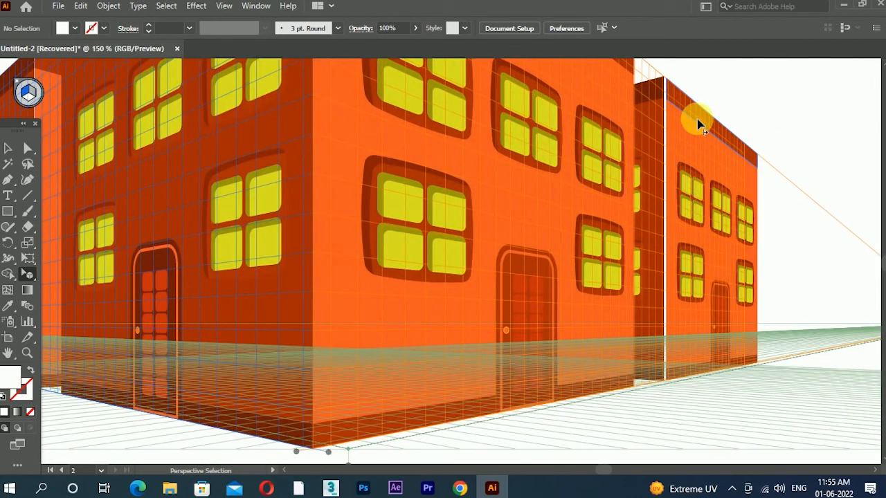
pyautogui.moveTo(697, 124); pyautogui.dragTo(697, 123)
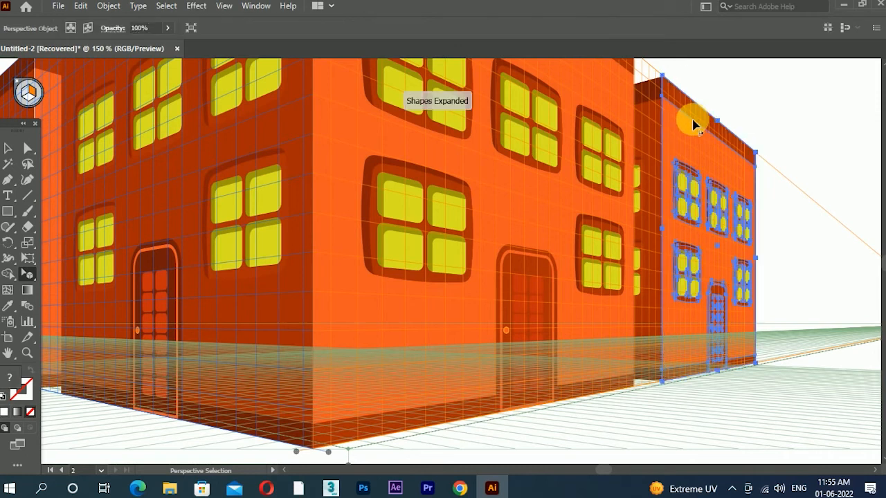
pyautogui.click(747, 449)
pyautogui.scroll(-2, 725, 374)
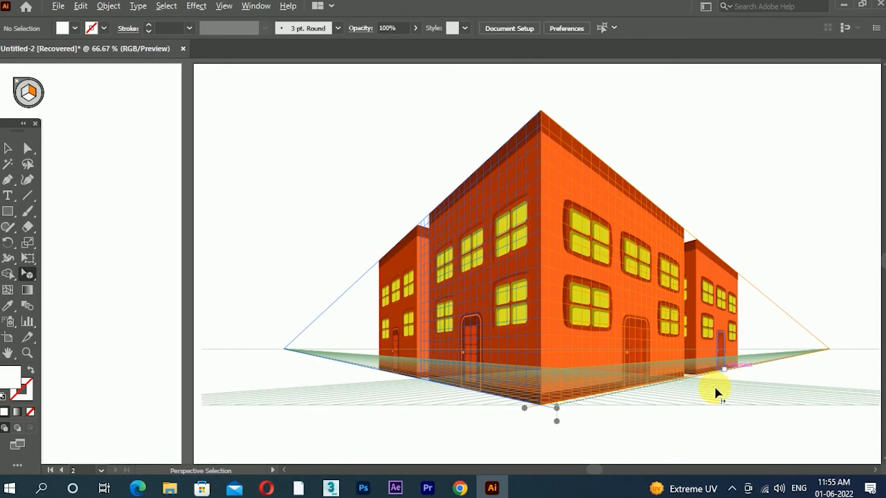
# Align the lower corner of the rear dark facade flush with the base of its orange side wall.
pyautogui.scroll(2, 593, 340)
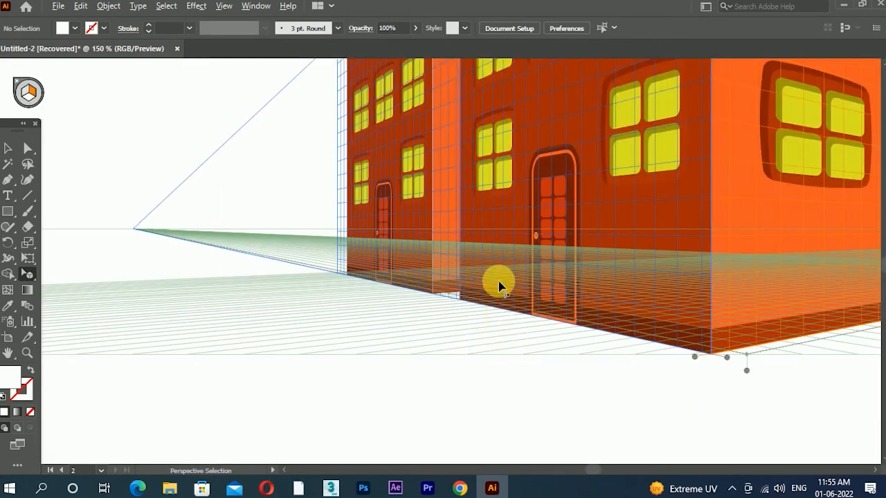
pyautogui.scroll(2, 500, 286)
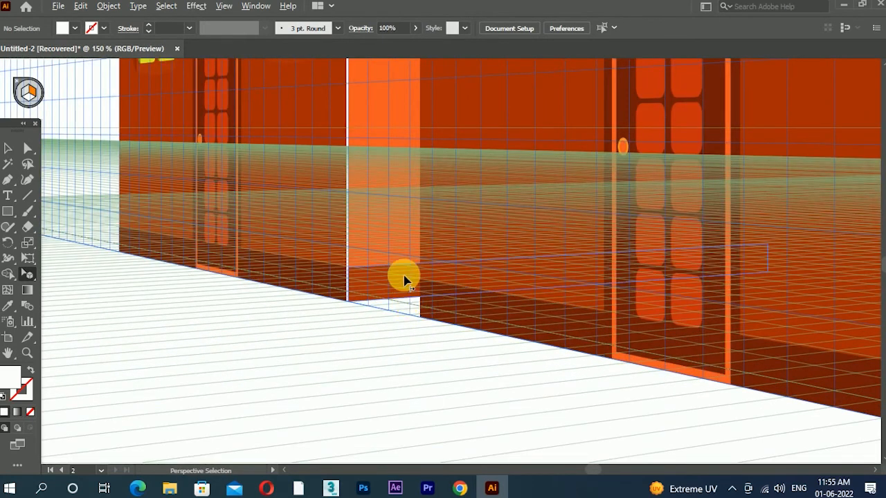
pyautogui.scroll(5, 366, 293)
pyautogui.moveTo(342, 335); pyautogui.dragTo(356, 336)
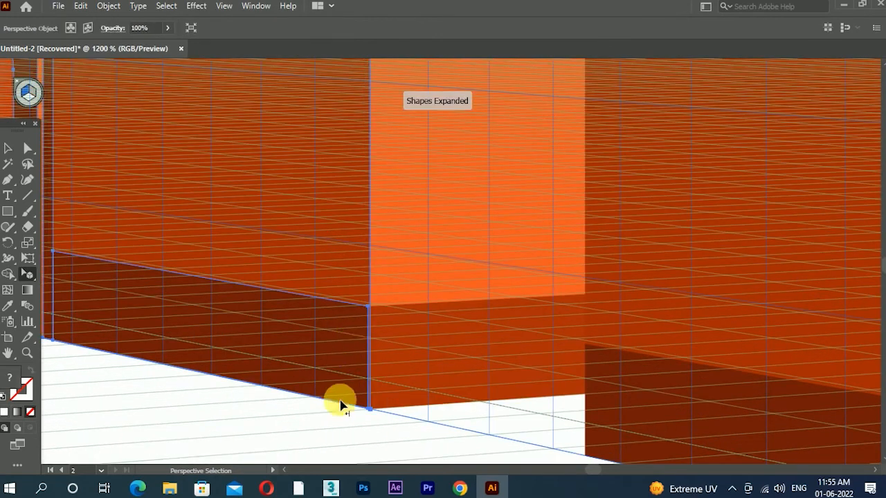
pyautogui.scroll(-2, 343, 369)
pyautogui.scroll(-8, 344, 374)
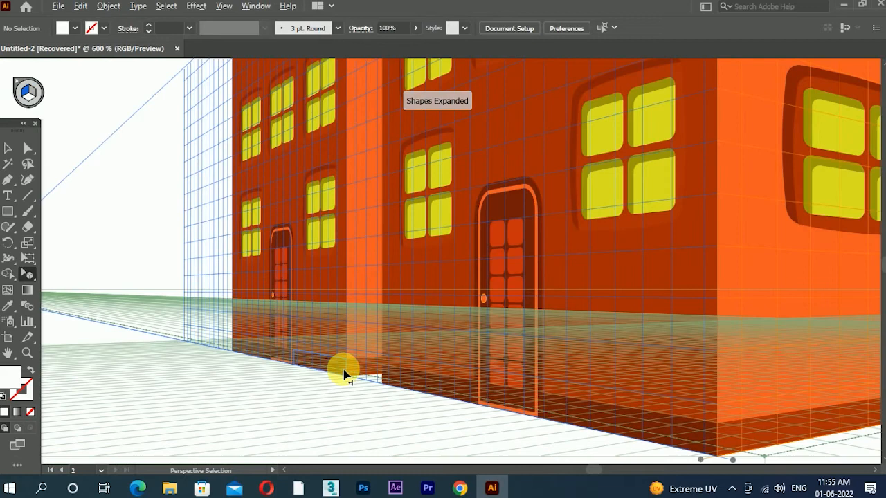
pyautogui.scroll(-1, 485, 339)
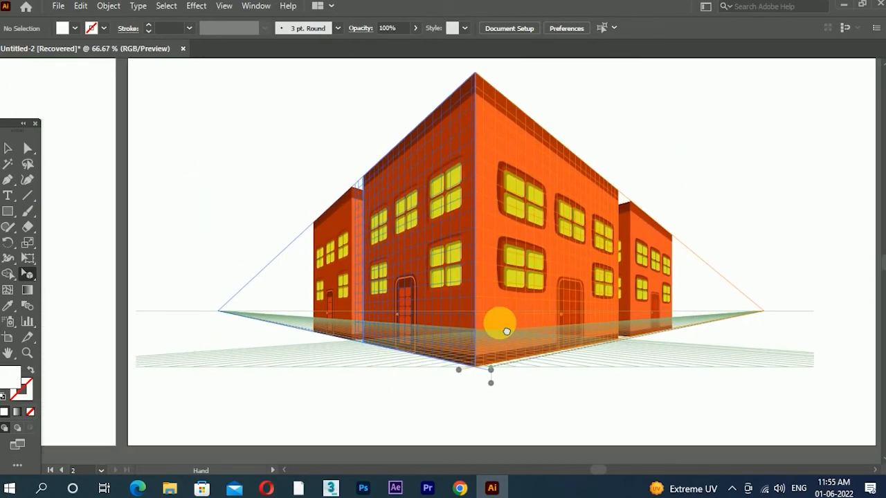
# Draw a closed triangle with the Pen tool over the white gap beneath the dark side wall between the orange facades.
pyautogui.scroll(4, 449, 381)
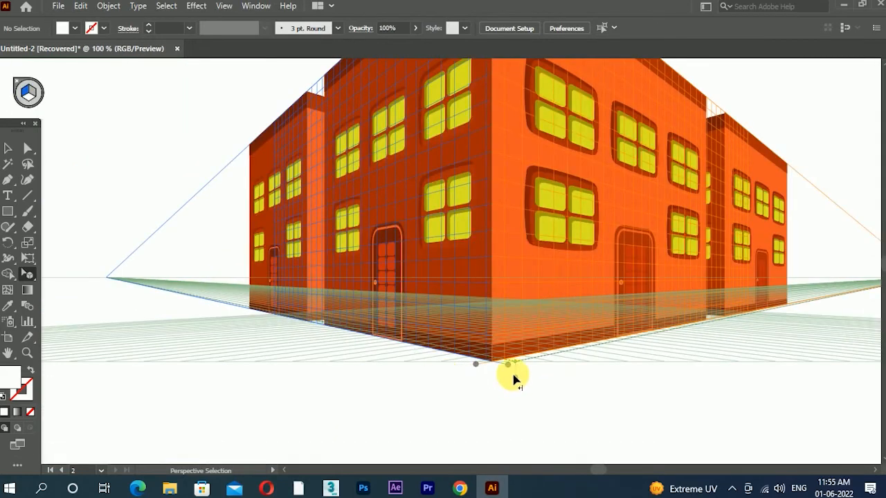
pyautogui.scroll(4, 722, 277)
pyautogui.click(8, 179)
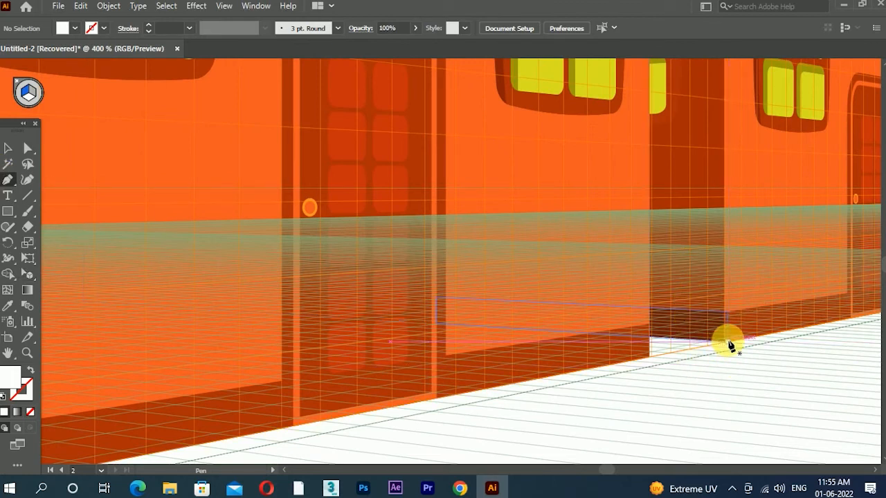
pyautogui.moveTo(724, 340); pyautogui.dragTo(650, 340)
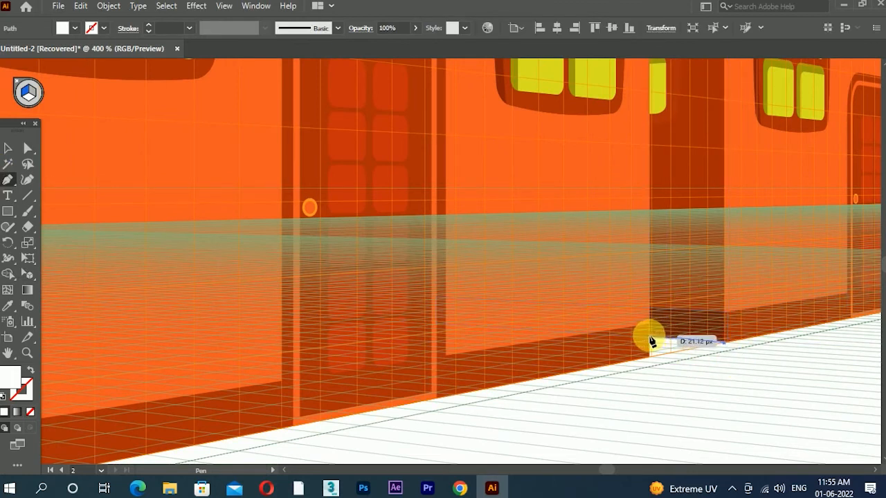
pyautogui.click(649, 339)
pyautogui.click(651, 358)
pyautogui.click(725, 345)
# Sample the orange facade's base strip color for the triangle, then darken its fill to 601706.
pyautogui.click(8, 148)
pyautogui.click(8, 306)
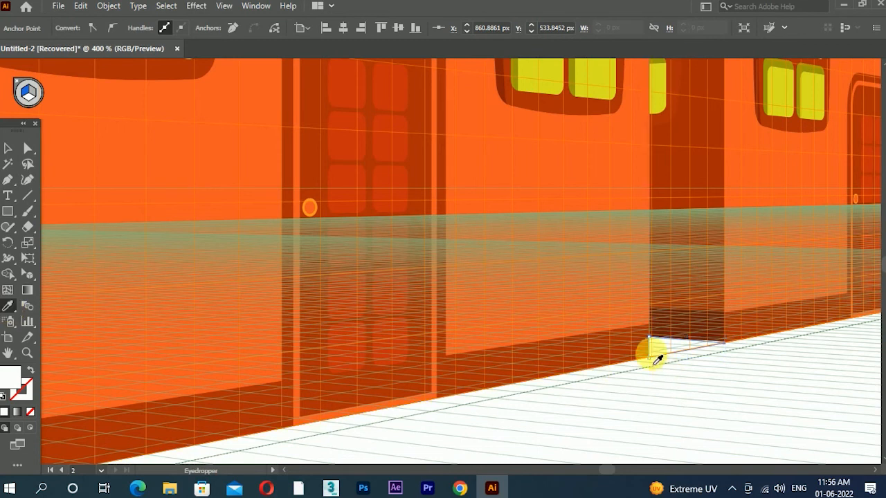
pyautogui.click(619, 346)
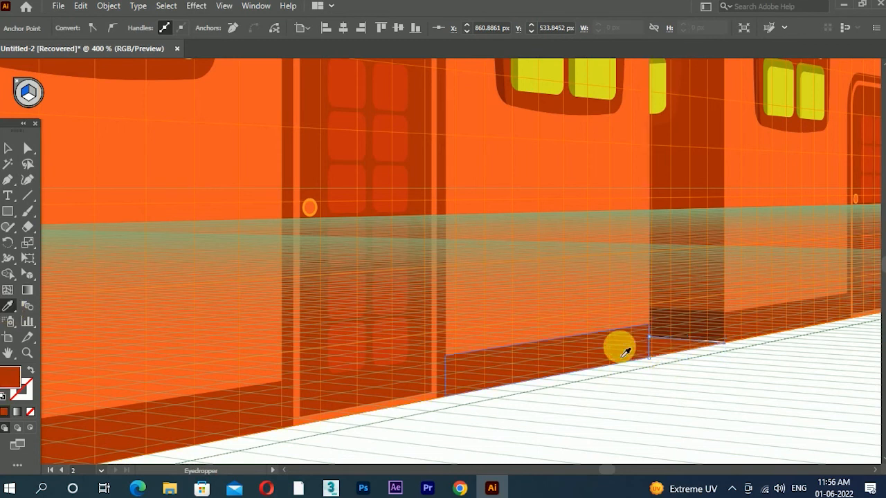
pyautogui.doubleClick(8, 378)
pyautogui.click(534, 188)
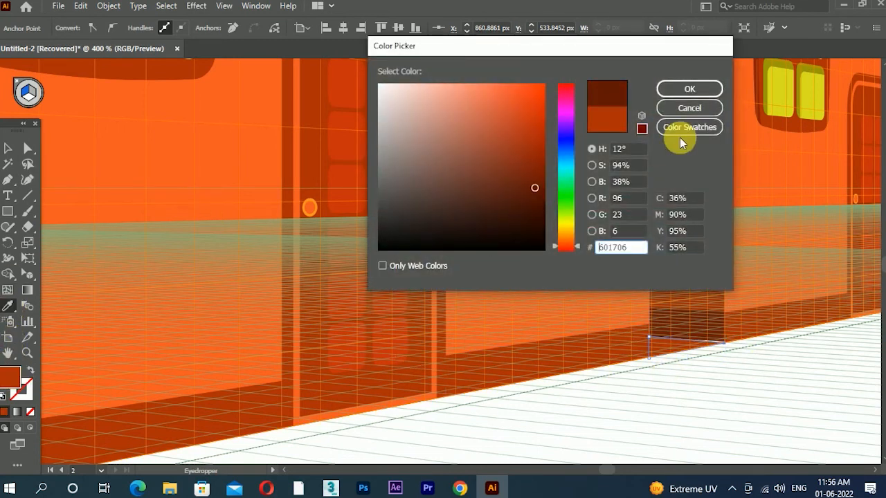
pyautogui.click(689, 89)
# Move the triangle's far corner anchor onto the base line of the rear orange facade.
pyautogui.click(28, 148)
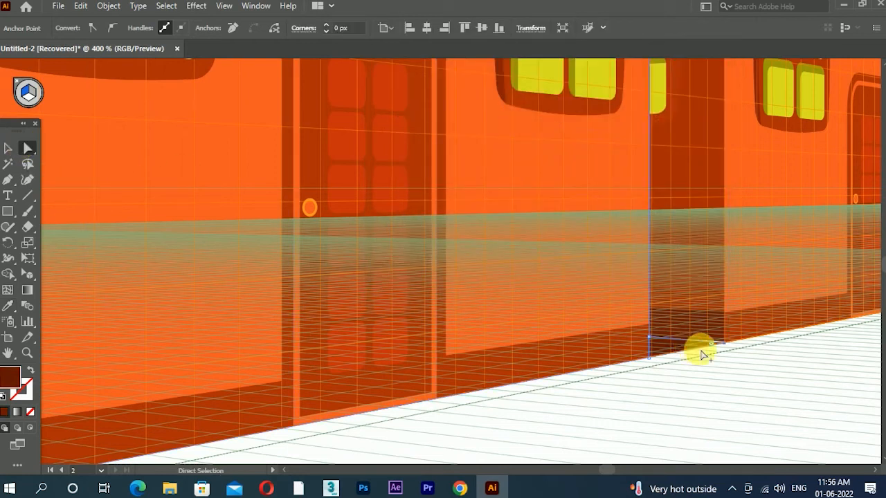
pyautogui.scroll(5, 720, 355)
pyautogui.moveTo(739, 283); pyautogui.dragTo(745, 278)
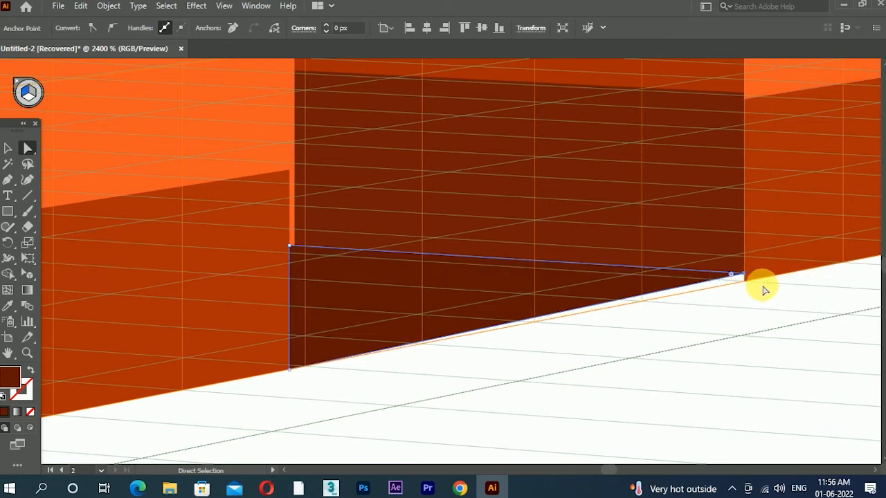
pyautogui.moveTo(741, 276); pyautogui.dragTo(744, 283)
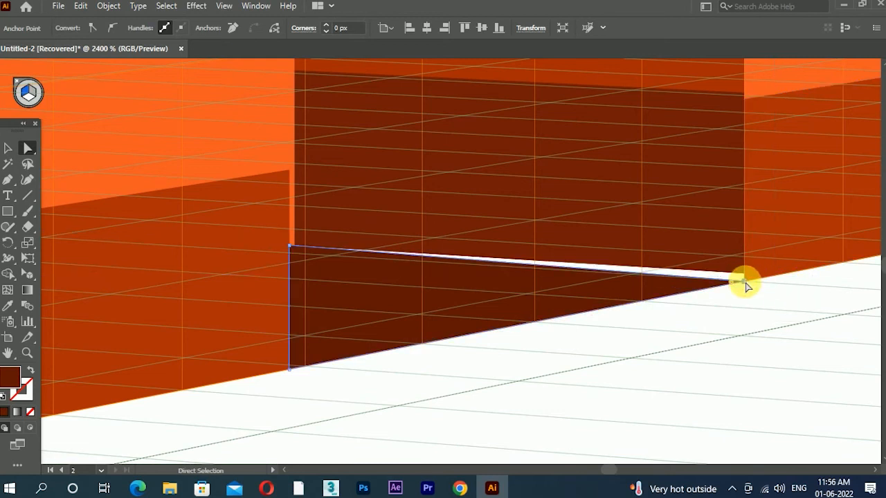
# Shift the dark side wall in perspective to cover the white sliver above the triangle, and deselect it.
pyautogui.click(7, 148)
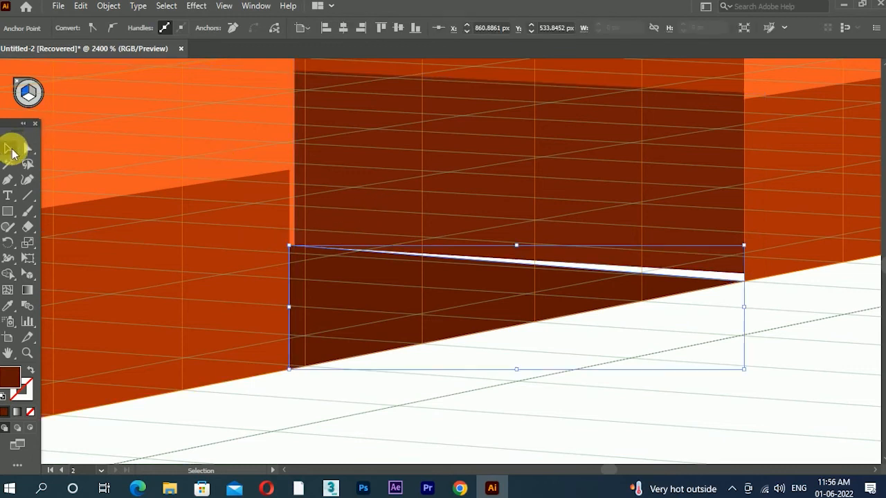
pyautogui.click(28, 263)
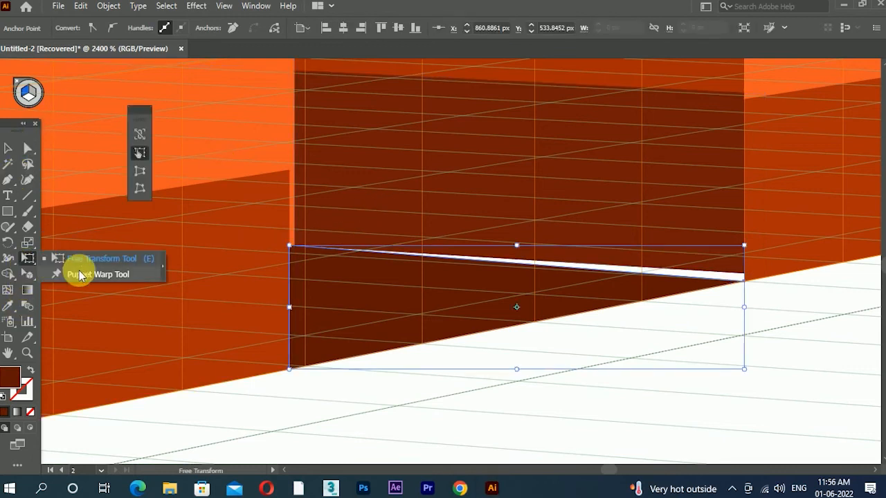
pyautogui.moveTo(28, 274); pyautogui.dragTo(77, 290)
pyautogui.moveTo(681, 191); pyautogui.dragTo(661, 223)
pyautogui.click(738, 342)
pyautogui.scroll(-3, 724, 317)
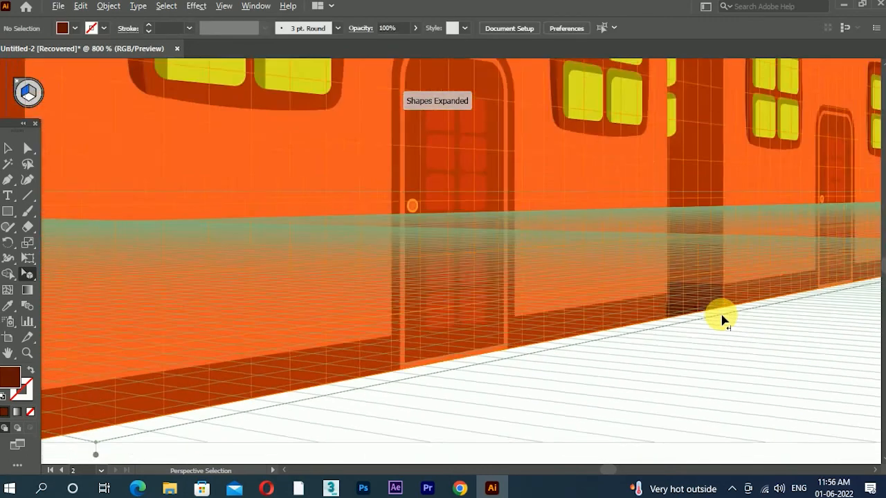
# Draw a triangle with the Pen tool over the white gap beneath the orange side wall between the dark facades.
pyautogui.moveTo(314, 317); pyautogui.dragTo(657, 307)
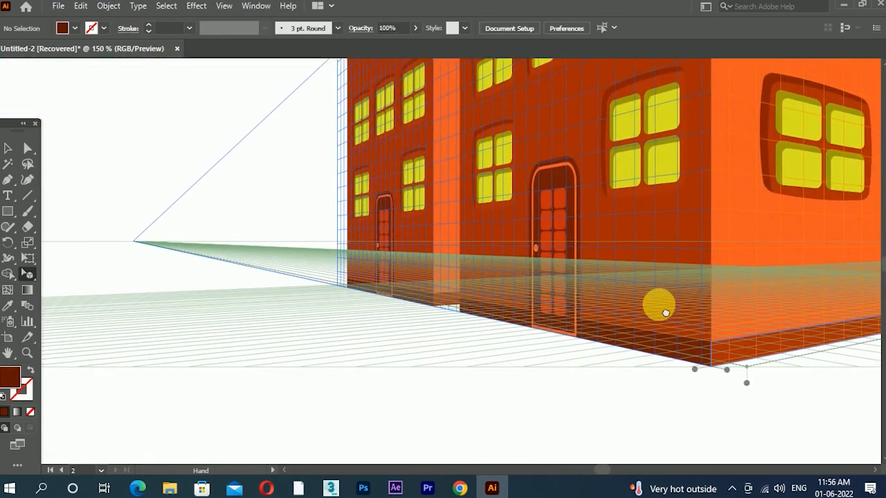
pyautogui.scroll(3, 445, 313)
pyautogui.scroll(2, 450, 311)
pyautogui.click(8, 180)
pyautogui.scroll(2, 578, 321)
pyautogui.click(419, 328)
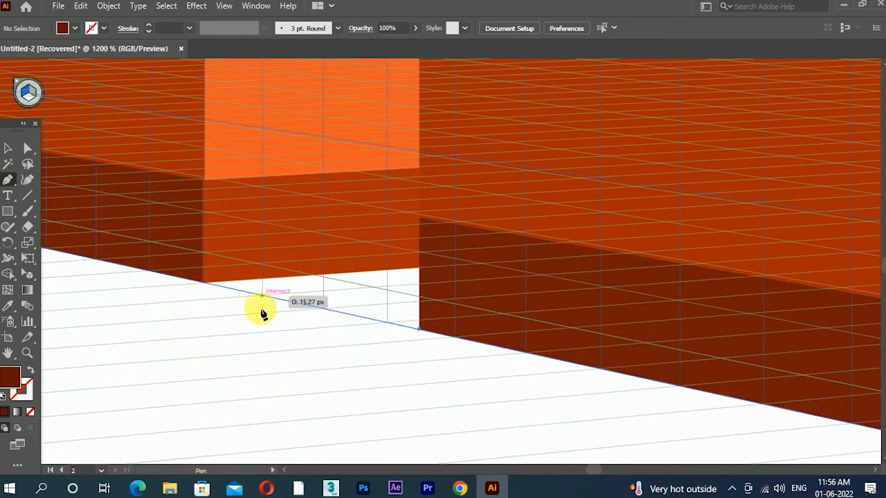
pyautogui.click(201, 282)
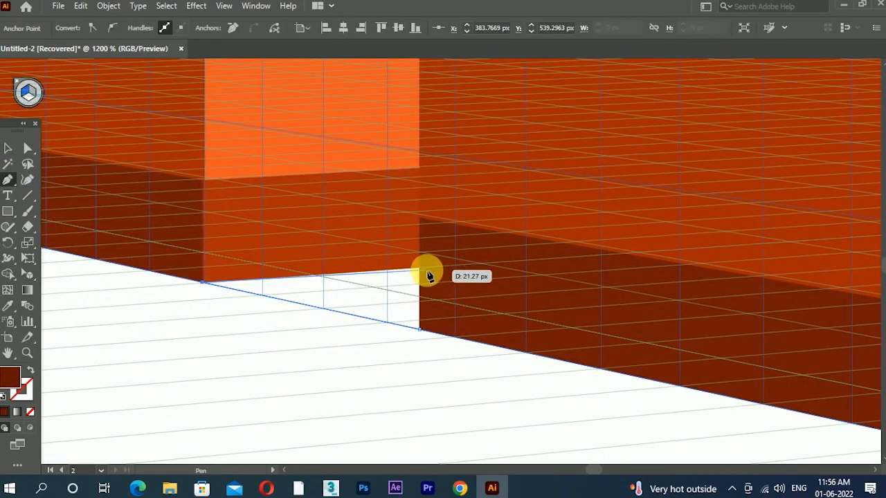
pyautogui.click(419, 268)
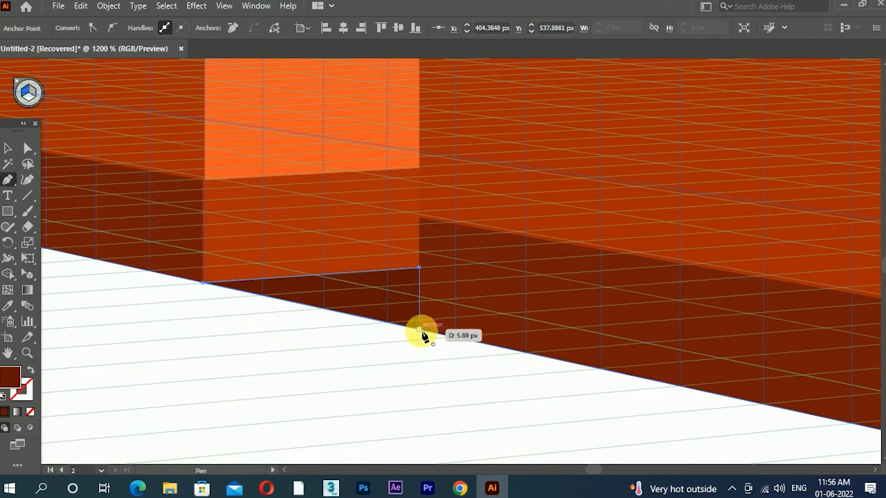
# Darken the fill of the triangle beneath the orange side wall to 440D02.
pyautogui.click(7, 149)
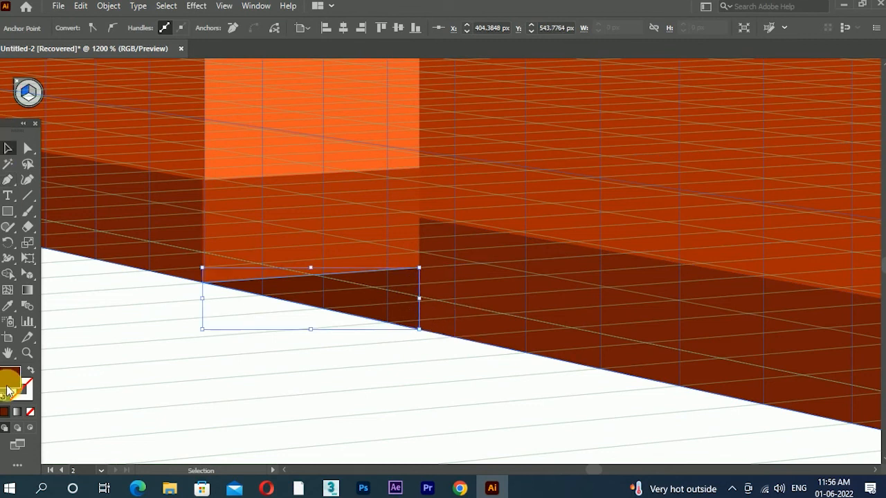
pyautogui.doubleClick(9, 377)
pyautogui.click(542, 206)
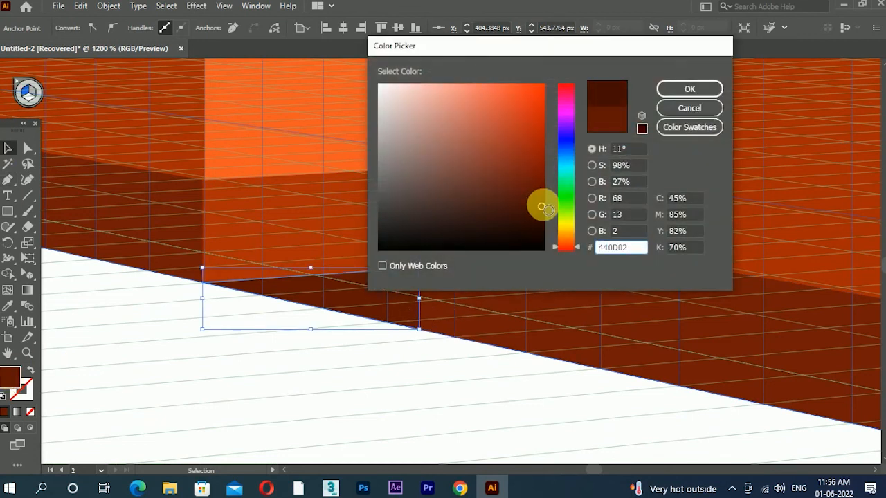
pyautogui.click(661, 90)
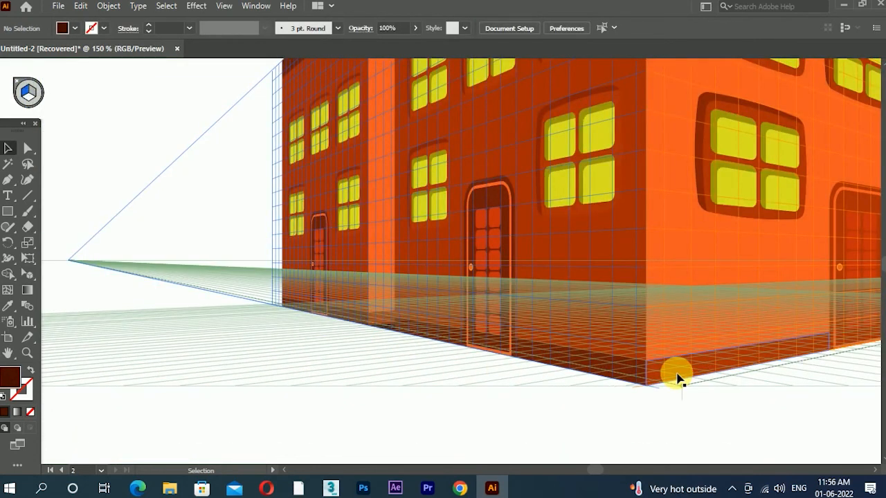
# Draw a dark step tread as a ground-plane rectangle along the base of the front orange facade's door.
pyautogui.scroll(-4, 679, 377)
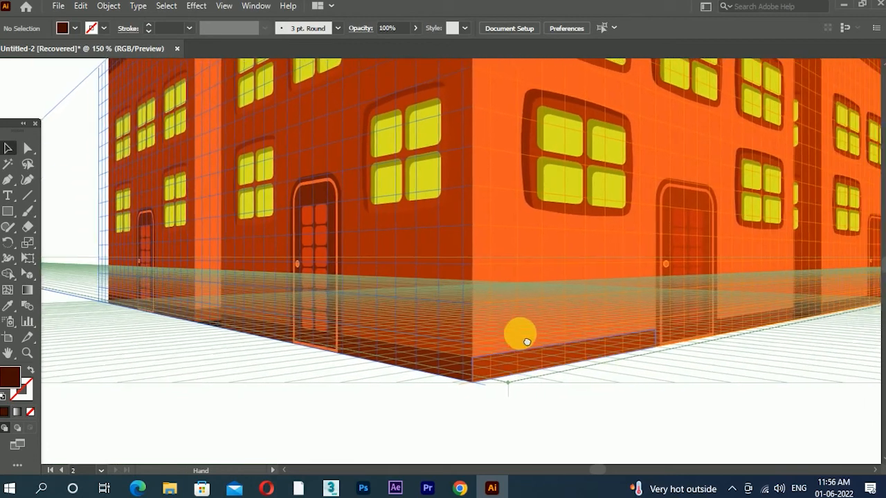
pyautogui.scroll(2, 559, 349)
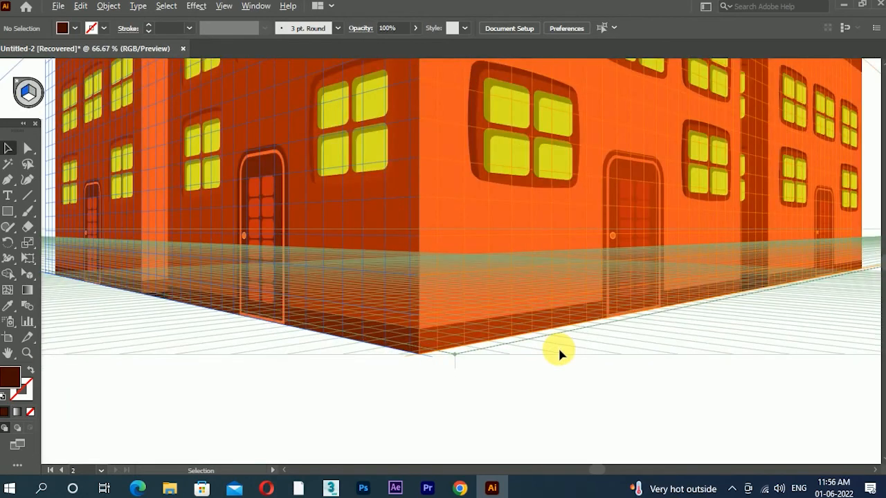
pyautogui.scroll(-1, 560, 349)
pyautogui.scroll(1, 593, 345)
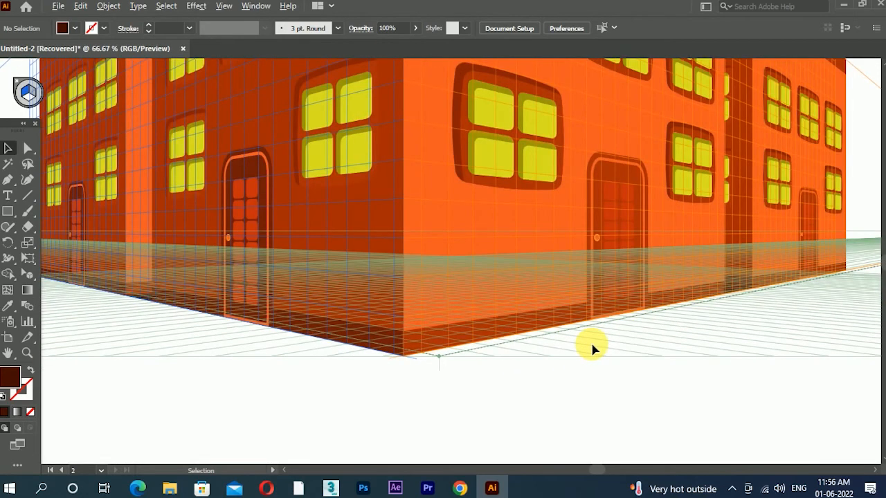
pyautogui.scroll(2, 604, 342)
pyautogui.scroll(2, 633, 326)
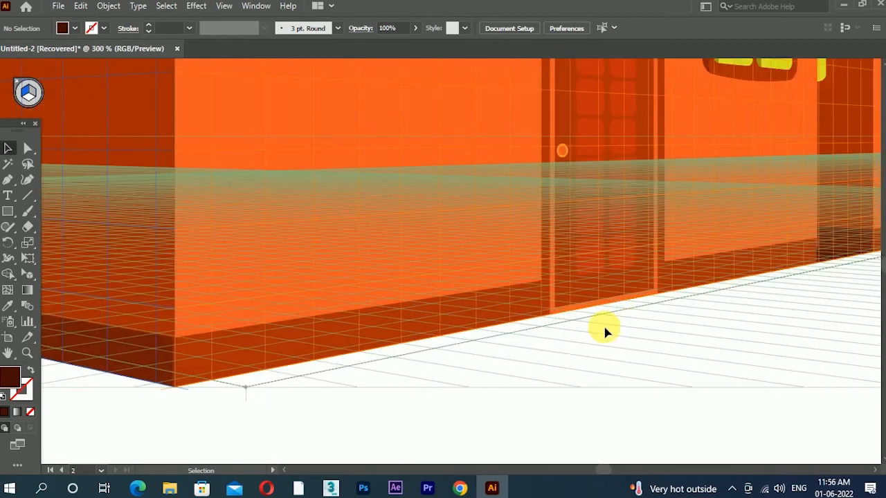
pyautogui.click(8, 211)
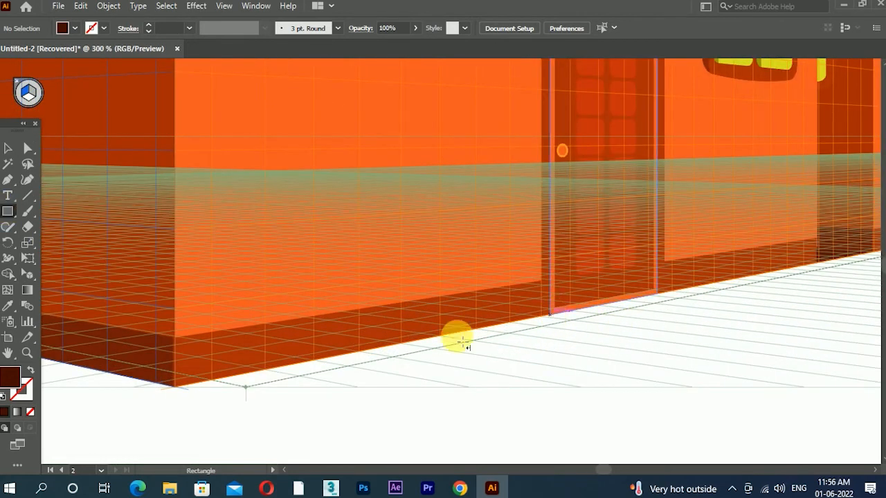
pyautogui.click(31, 102)
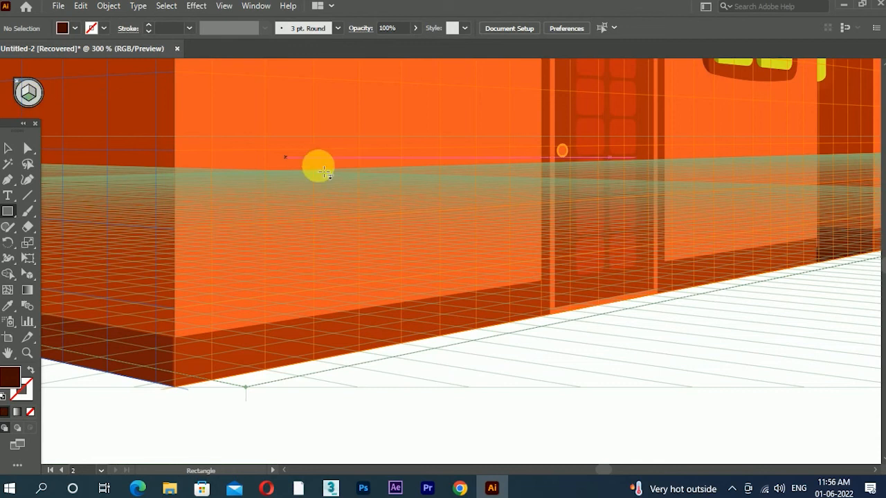
pyautogui.moveTo(552, 311); pyautogui.dragTo(684, 305)
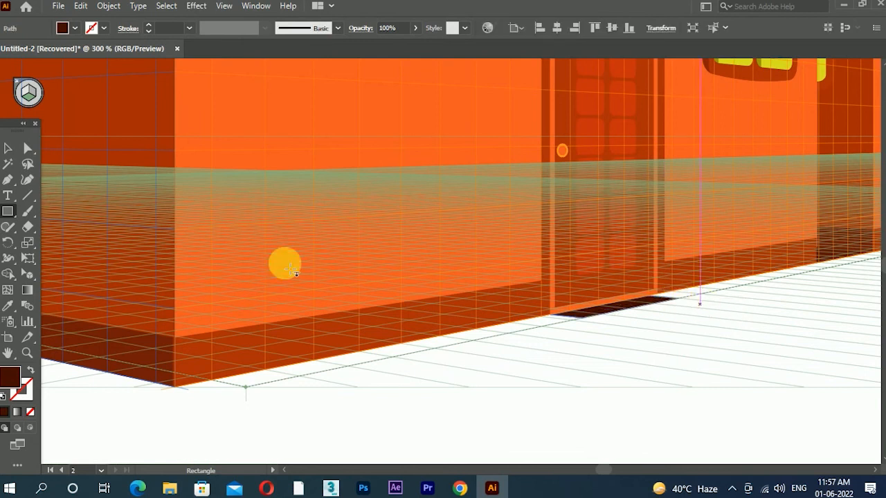
# Nudge the dark tread with Free Transform so it lines up with the bottom of the door frame.
pyautogui.click(28, 261)
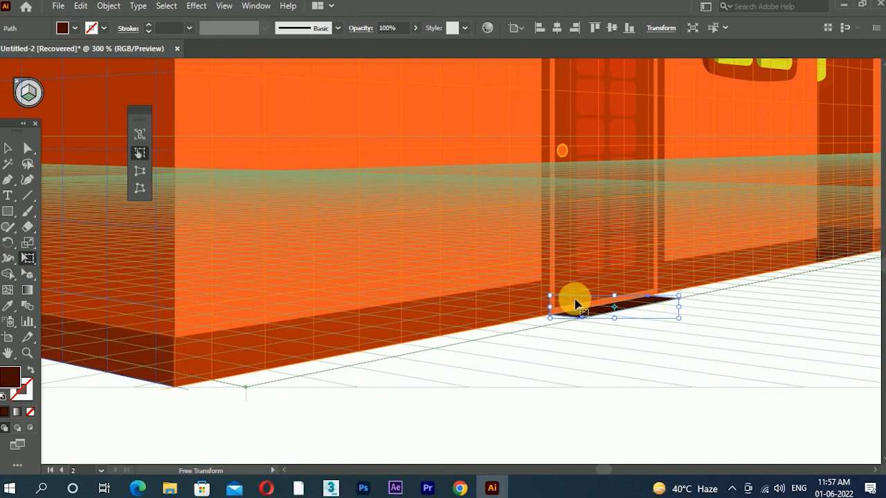
pyautogui.moveTo(589, 313); pyautogui.dragTo(638, 310)
pyautogui.scroll(2, 682, 303)
pyautogui.scroll(-2, 605, 352)
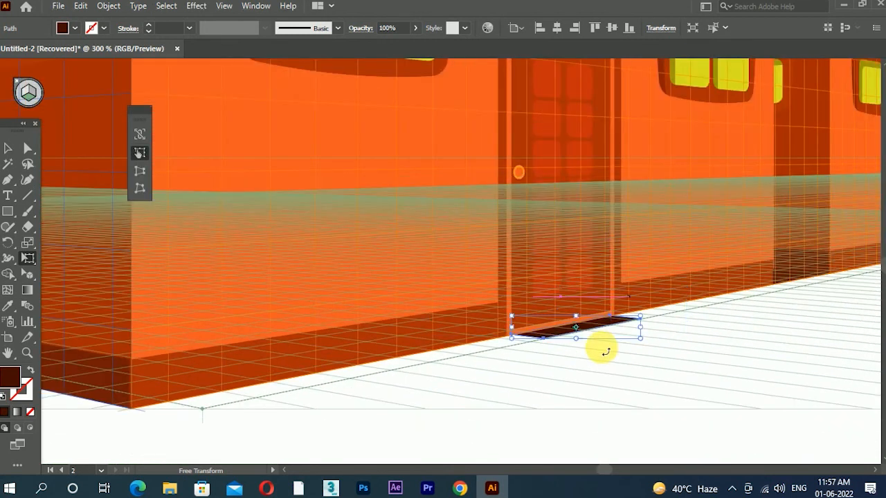
# Draw a riser rectangle on the right plane below the tread's front edge and fill it with the facade's orange.
pyautogui.click(8, 211)
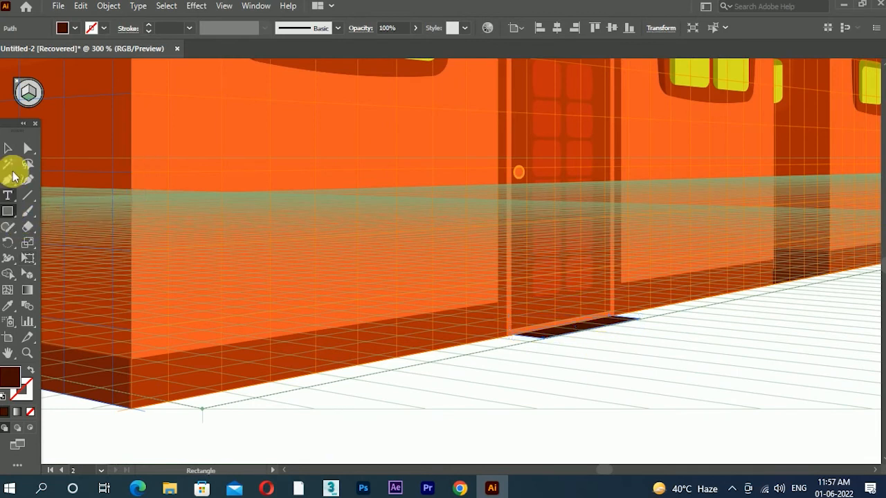
pyautogui.moveTo(544, 337); pyautogui.dragTo(648, 345)
pyautogui.click(8, 305)
pyautogui.click(268, 270)
pyautogui.click(8, 149)
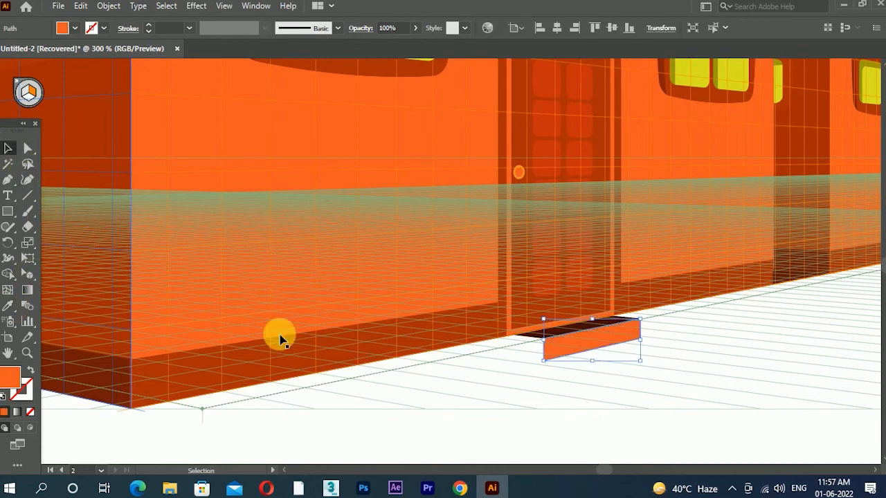
pyautogui.click(489, 405)
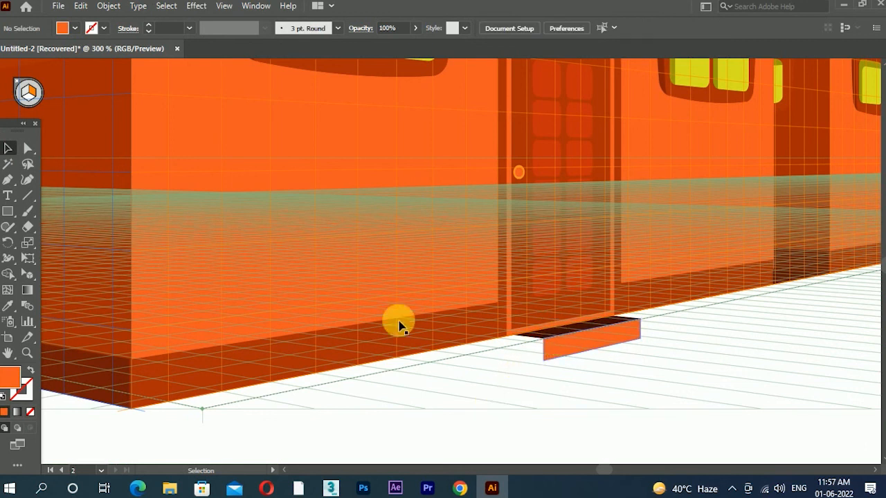
# Duplicate the dark tread in perspective and align the copy with the bottom edge of the orange riser.
pyautogui.click(11, 275)
pyautogui.moveTo(33, 275); pyautogui.dragTo(84, 288)
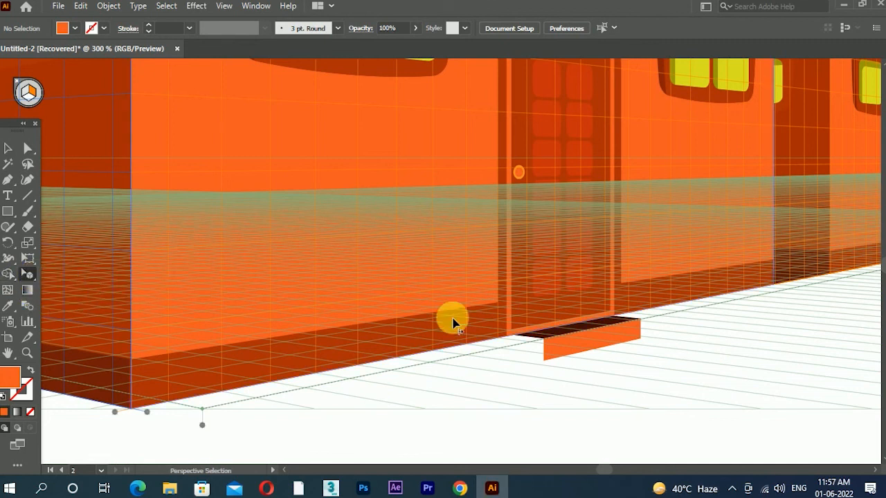
pyautogui.click(563, 336)
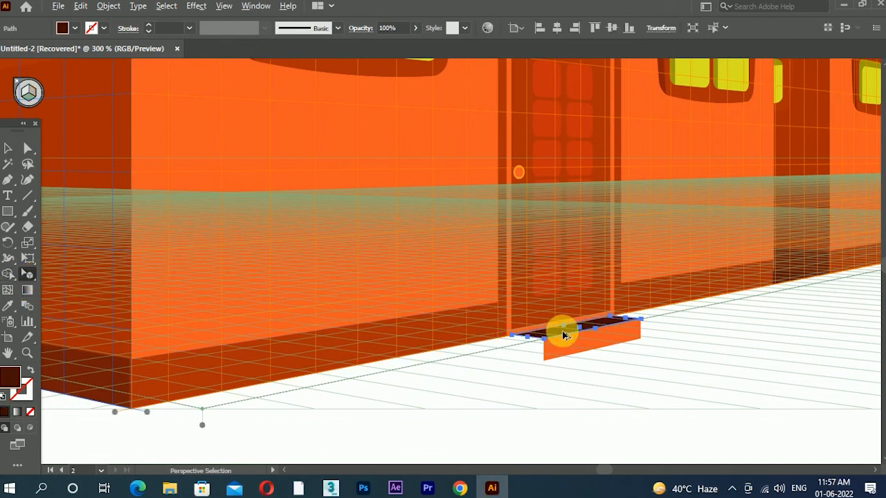
pyautogui.moveTo(563, 335); pyautogui.dragTo(562, 360)
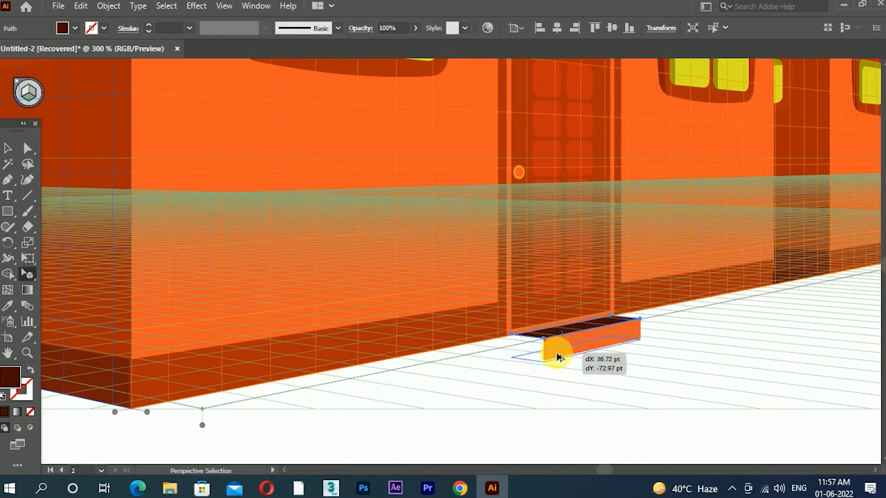
pyautogui.moveTo(559, 358)
pyautogui.mouseDown()
pyautogui.moveTo(546, 363)
pyautogui.moveTo(573, 368)
pyautogui.mouseUp()
pyautogui.click(593, 408)
pyautogui.scroll(4, 565, 374)
pyautogui.moveTo(559, 335); pyautogui.dragTo(565, 324)
pyautogui.click(558, 384)
pyautogui.scroll(-2, 495, 354)
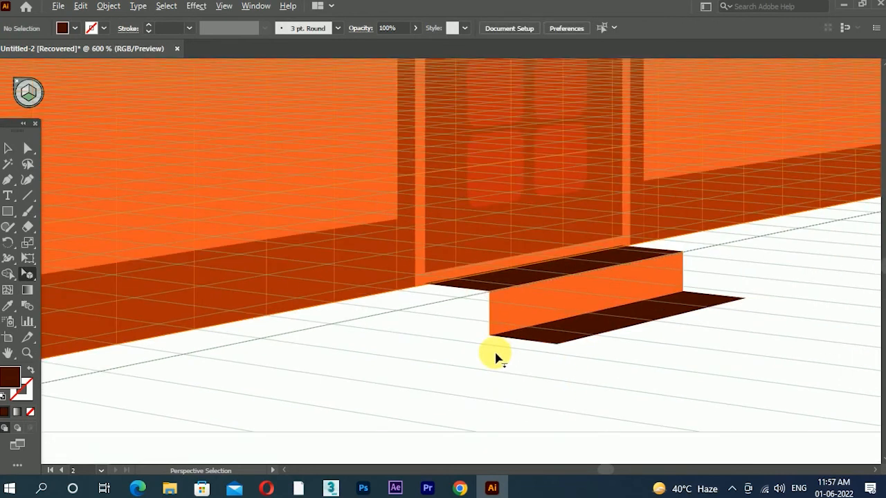
# Duplicate the orange riser in perspective and fit the copy's position and width to the lower tread's front edge.
pyautogui.moveTo(625, 279); pyautogui.dragTo(681, 335)
pyautogui.click(768, 332)
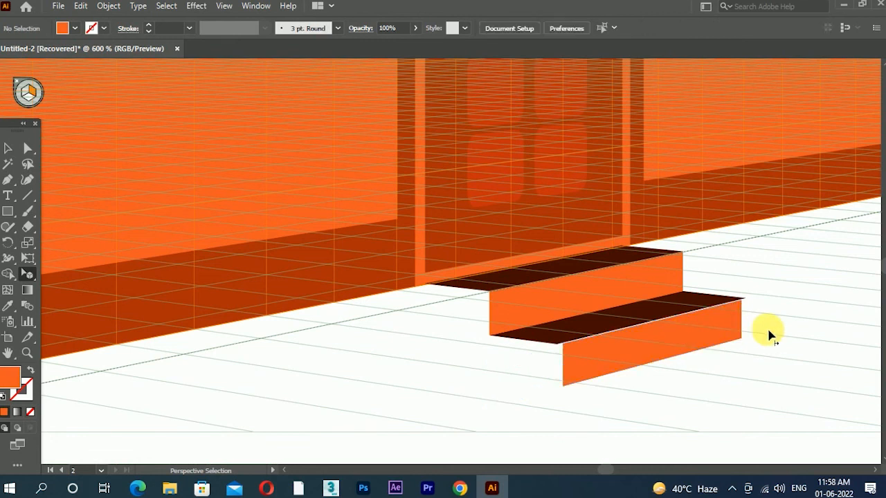
pyautogui.click(722, 327)
pyautogui.scroll(2, 619, 327)
pyautogui.moveTo(604, 350); pyautogui.dragTo(579, 364)
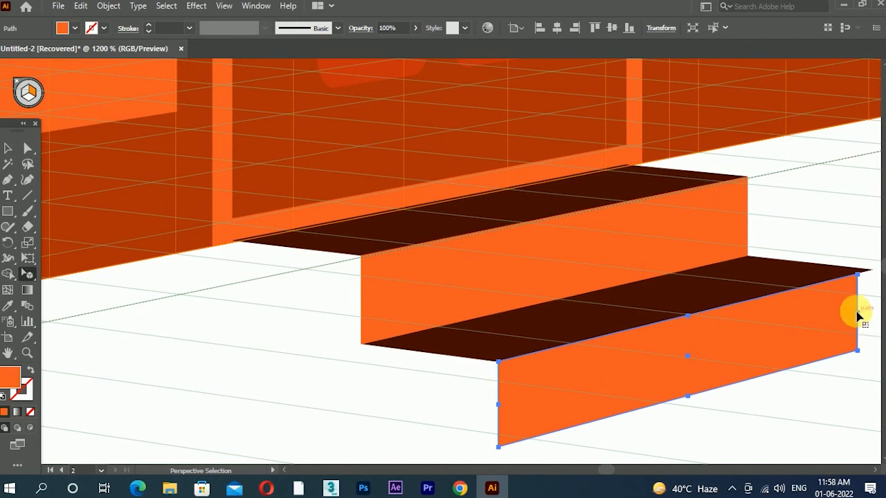
pyautogui.moveTo(874, 310); pyautogui.dragTo(873, 310)
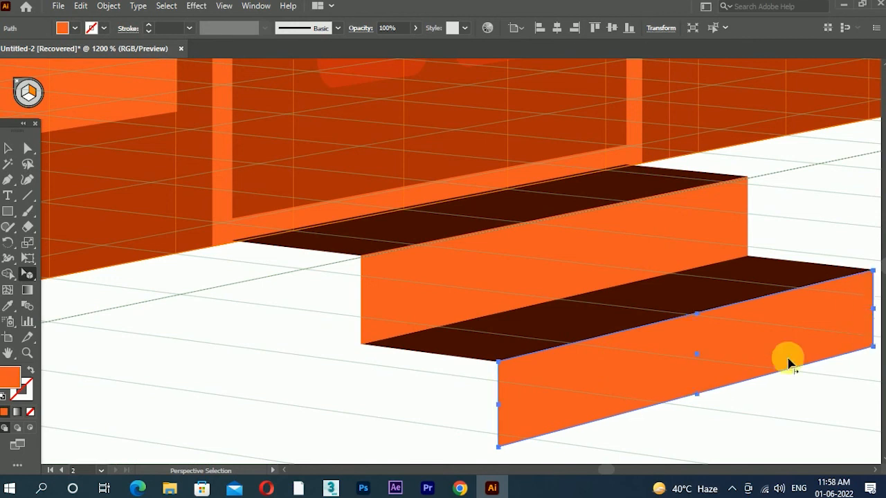
pyautogui.click(776, 409)
pyautogui.scroll(-3, 508, 333)
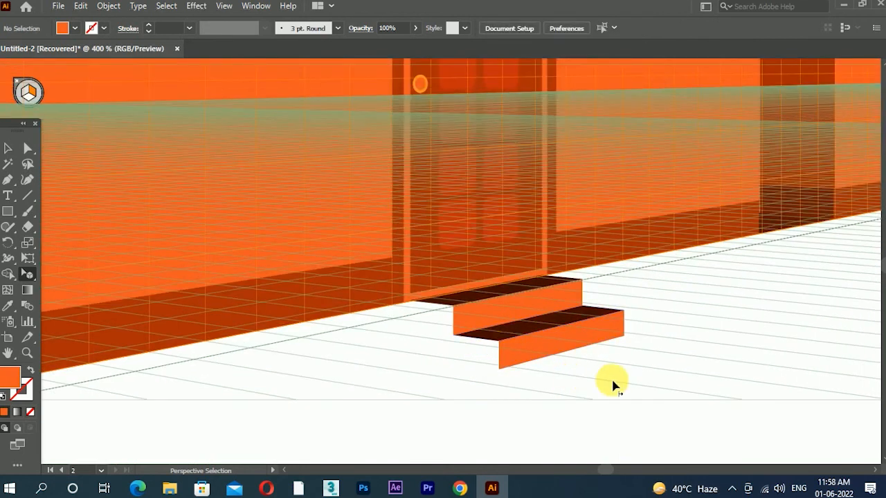
# Draw the stair's side panel on the left plane from the door frame to the lower riser and extend its top edge upward.
pyautogui.click(8, 211)
pyautogui.moveTo(413, 299); pyautogui.dragTo(484, 386)
pyautogui.hotkey('ctrl', 'z')
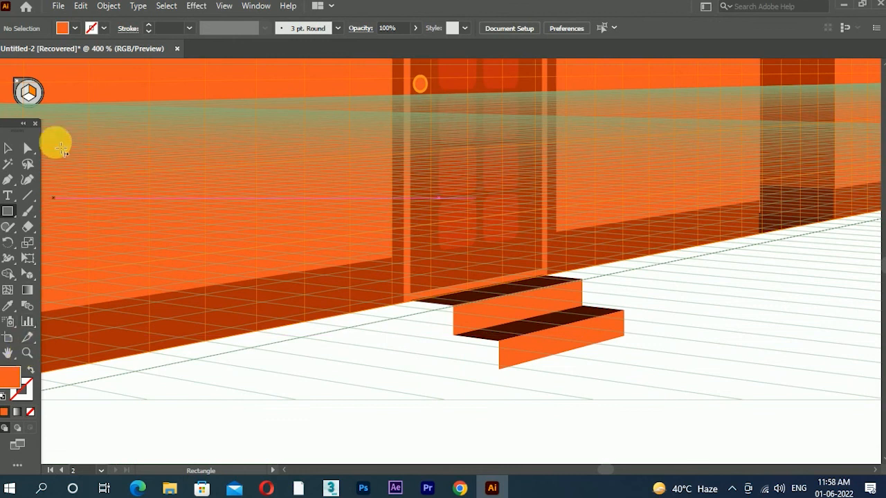
pyautogui.click(33, 95)
pyautogui.moveTo(413, 304); pyautogui.dragTo(498, 368)
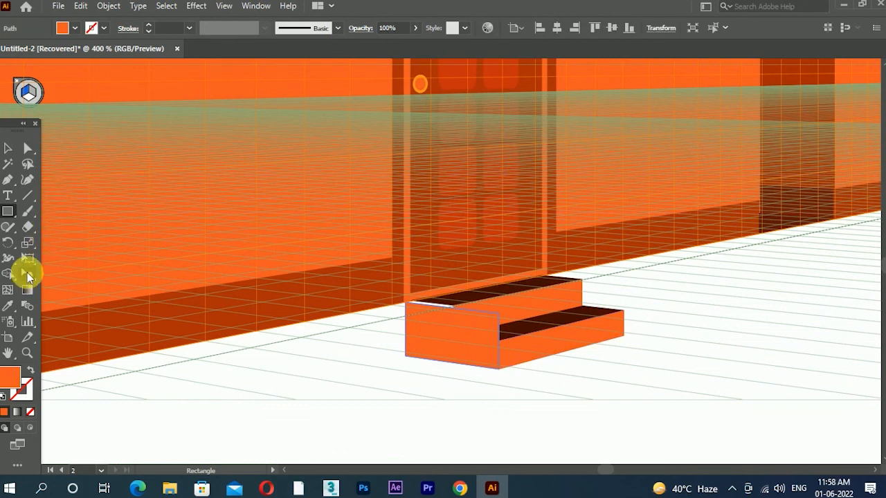
pyautogui.click(27, 275)
pyautogui.moveTo(419, 307)
pyautogui.mouseDown()
pyautogui.moveTo(406, 302)
pyautogui.moveTo(421, 322)
pyautogui.mouseUp()
# Send the stair's side panel behind the treads and risers, darken its fill to a reddish brown, and deselect it.
pyautogui.rightClick(434, 319)
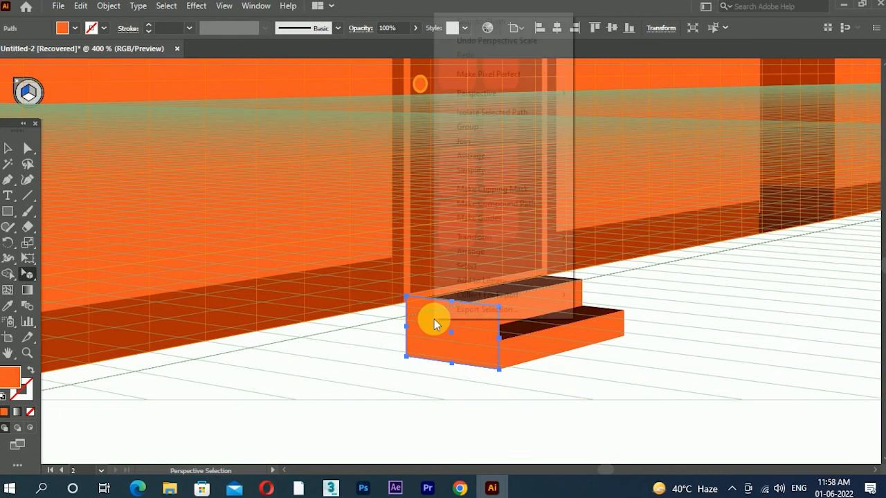
pyautogui.moveTo(519, 250)
pyautogui.click(592, 253)
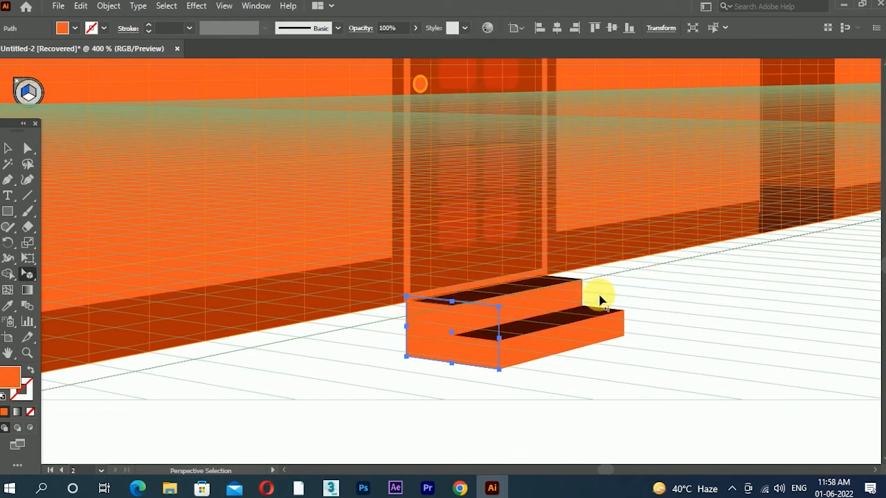
pyautogui.doubleClick(10, 377)
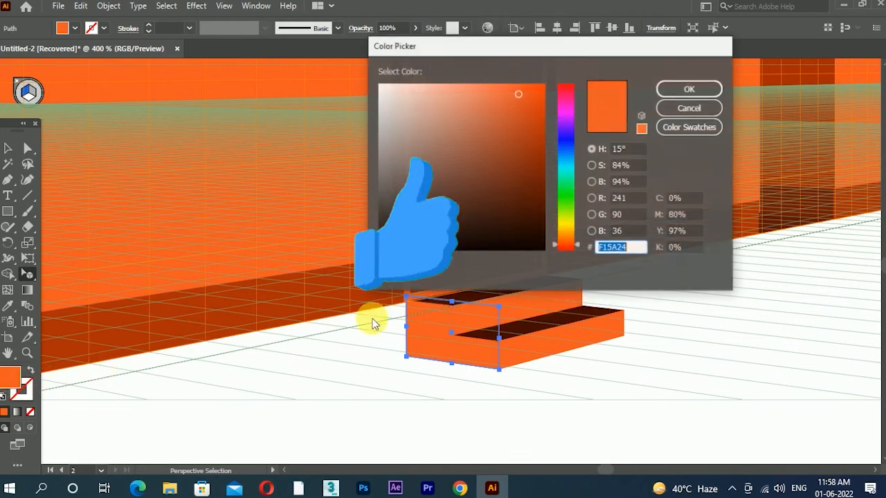
pyautogui.click(545, 166)
pyautogui.click(689, 89)
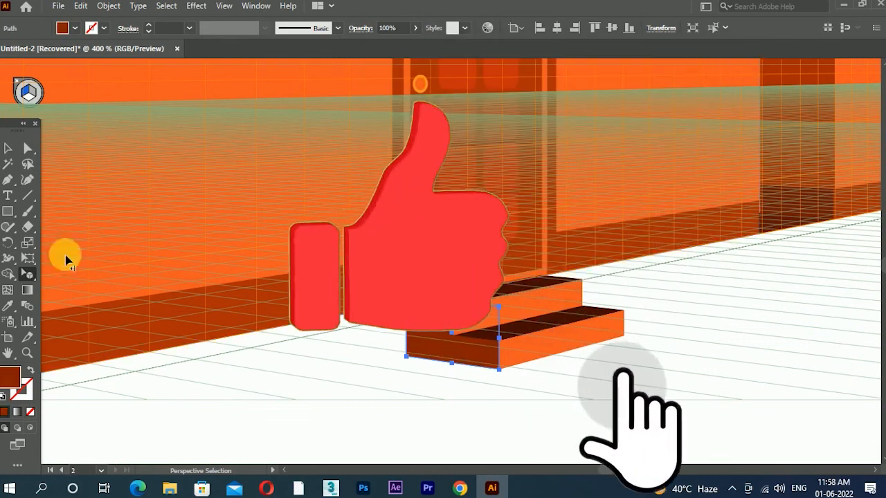
pyautogui.click(7, 148)
pyautogui.click(366, 407)
# Hide the perspective grid and view the whole building artwork on the artboard.
pyautogui.scroll(-3, 368, 405)
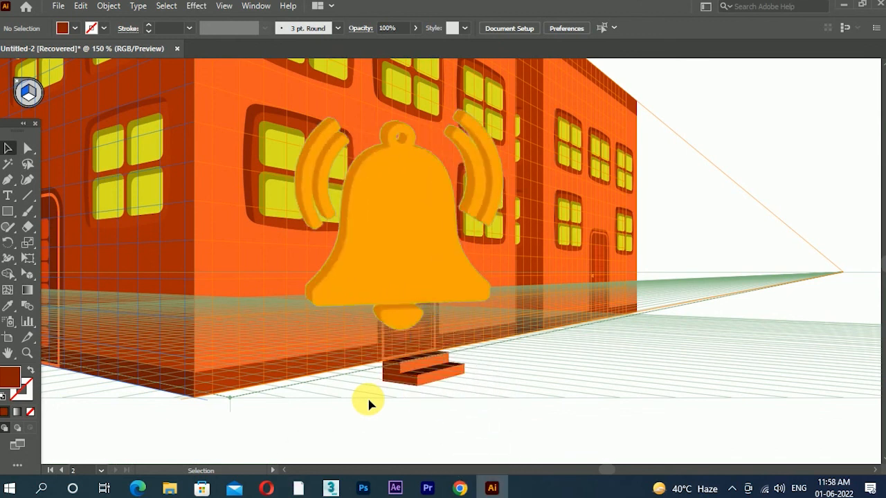
pyautogui.scroll(2, 372, 381)
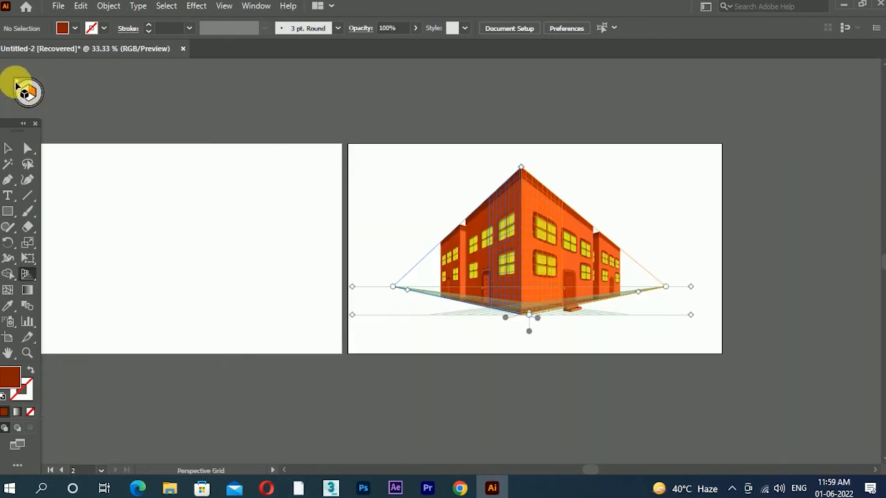
pyautogui.click(25, 88)
pyautogui.scroll(2, 682, 227)
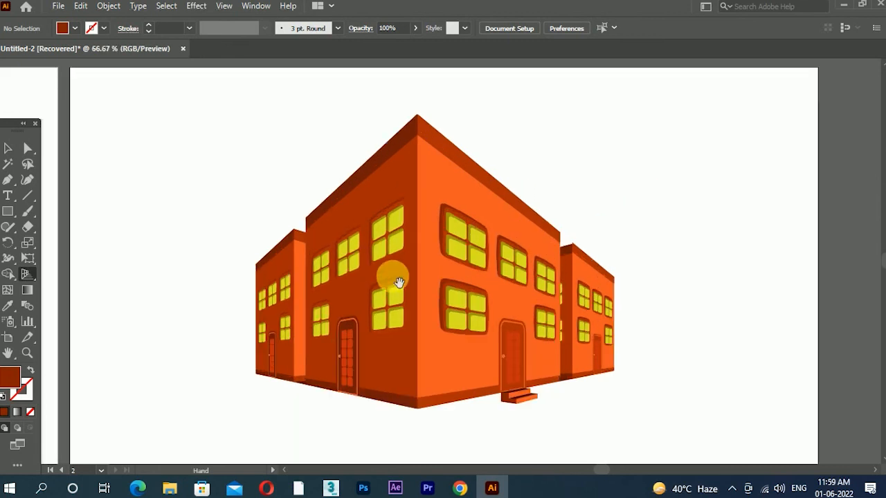
pyautogui.scroll(1, 424, 294)
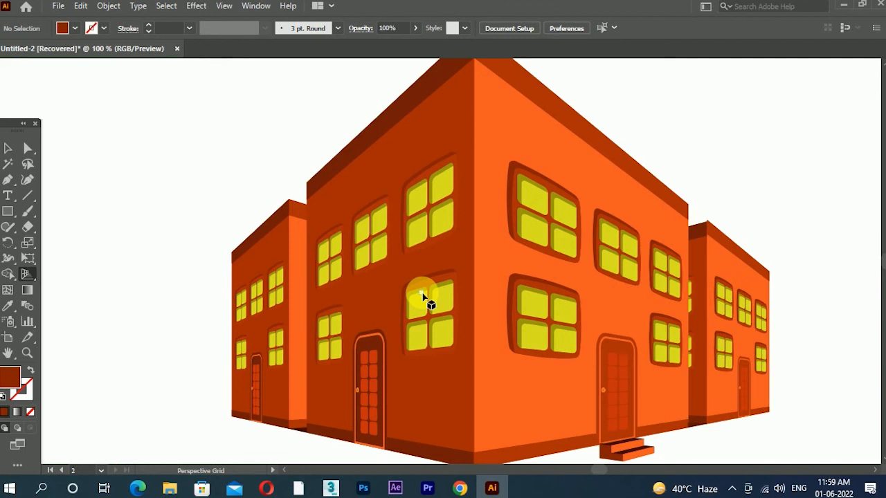
pyautogui.scroll(-1, 550, 297)
pyautogui.scroll(-1, 552, 296)
pyautogui.scroll(1, 550, 292)
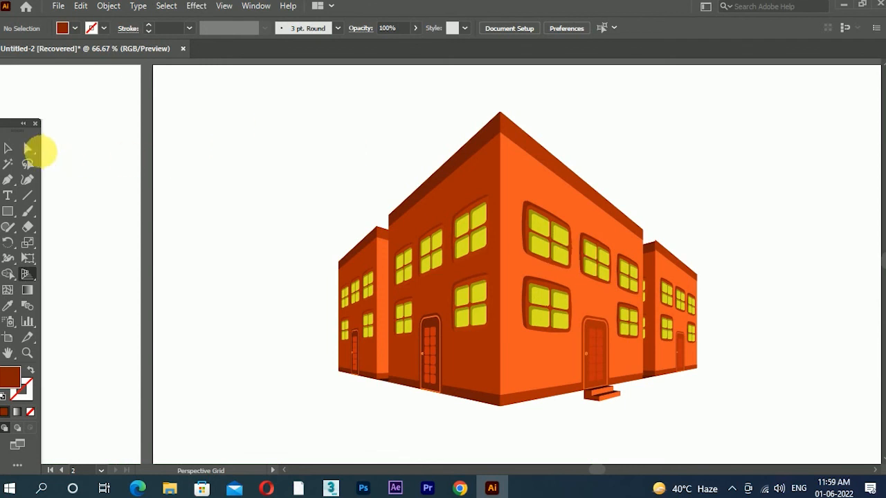
# Bring up the document's symbols beside the building artwork and open the orange facade symbol, face 2, for editing.
pyautogui.click(8, 148)
pyautogui.click(261, 9)
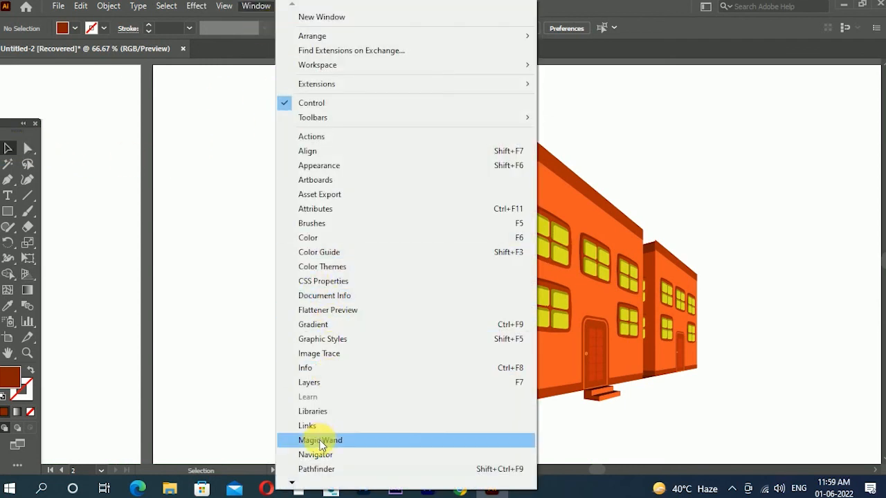
pyautogui.moveTo(303, 487)
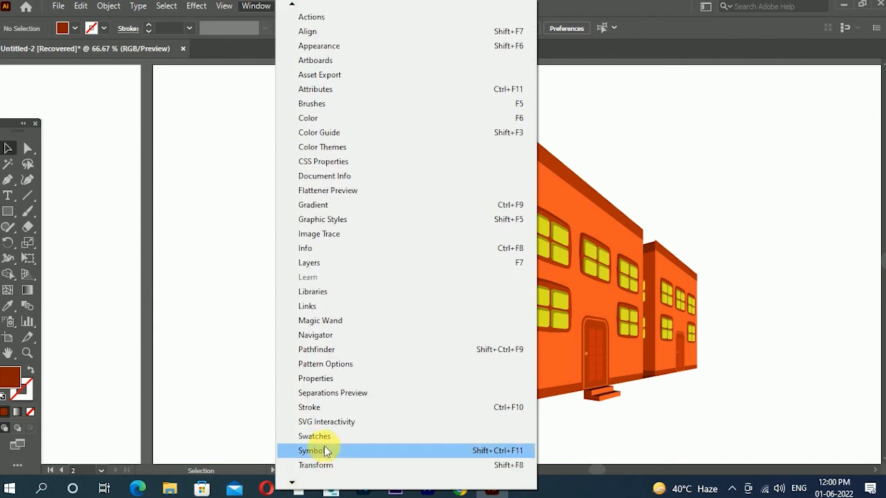
pyautogui.click(324, 451)
pyautogui.moveTo(590, 103); pyautogui.dragTo(799, 111)
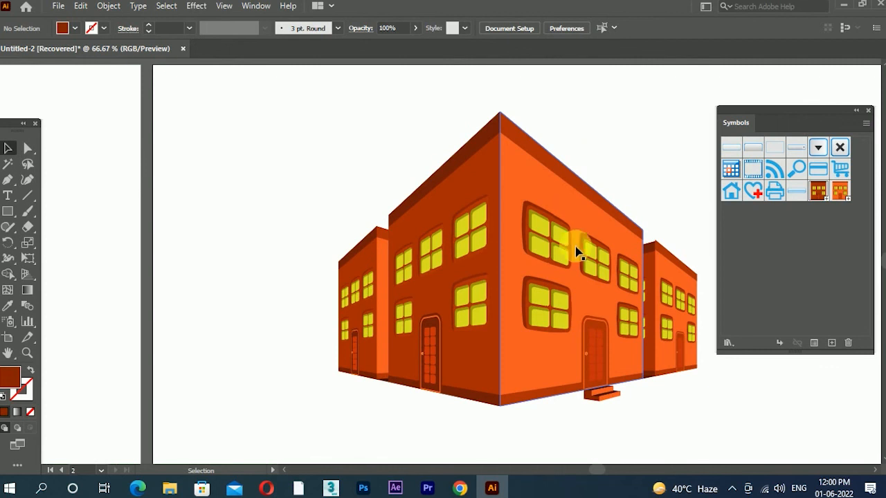
pyautogui.click(609, 257)
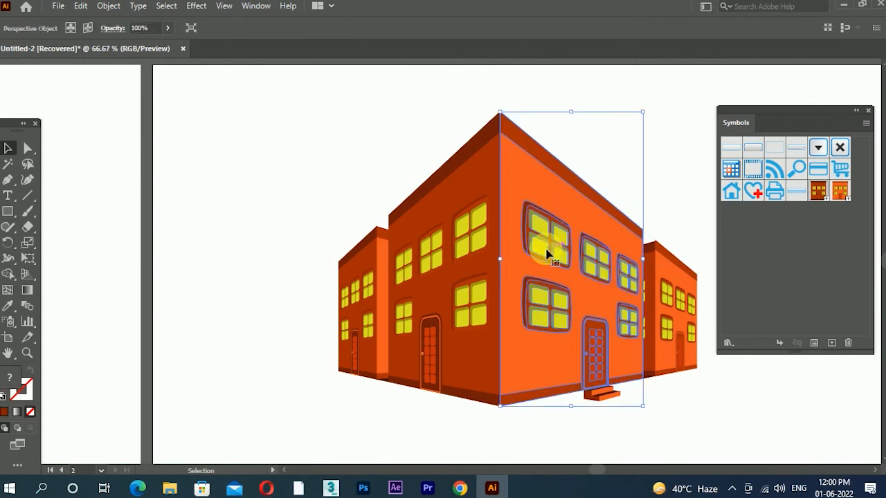
pyautogui.doubleClick(850, 196)
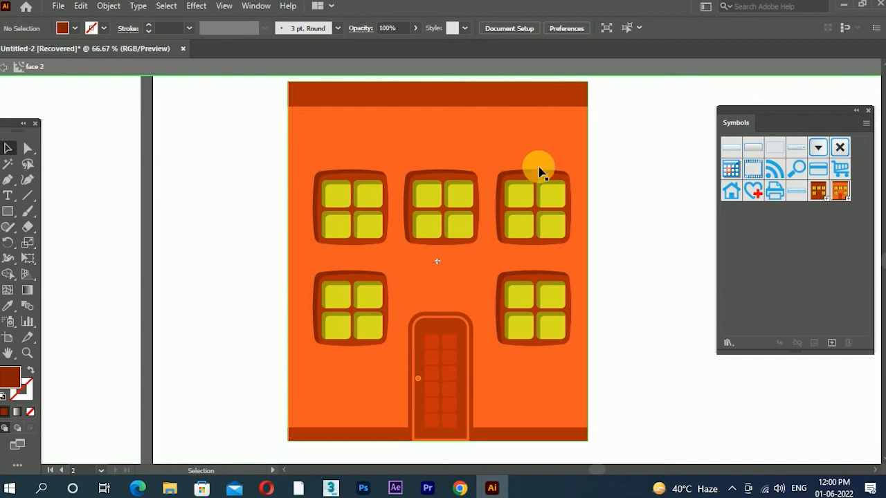
# Fill the upper-right glass pane of the facade symbol's door with the bright yellow swatch.
pyautogui.scroll(2, 524, 337)
pyautogui.moveTo(580, 369); pyautogui.dragTo(600, 351)
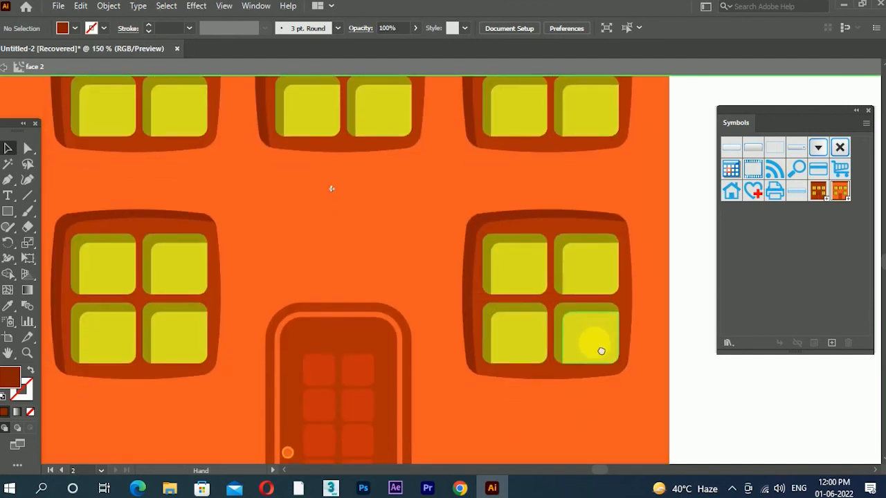
pyautogui.click(28, 148)
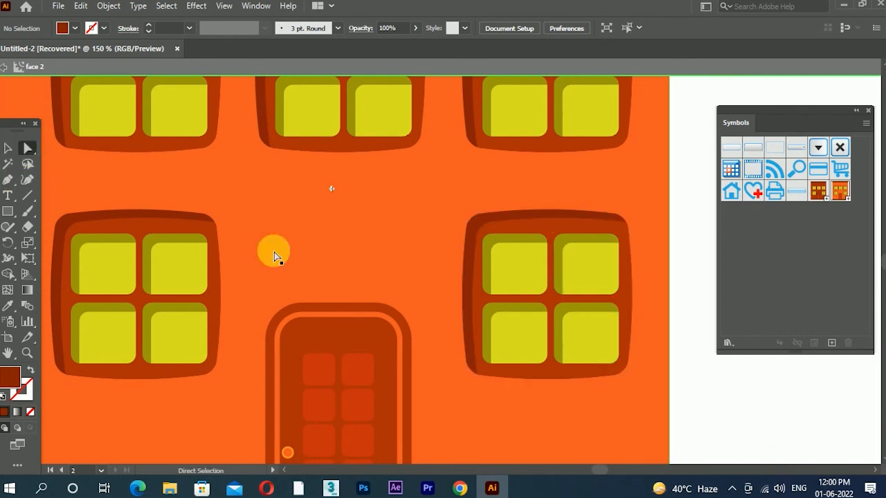
pyautogui.scroll(1, 404, 318)
pyautogui.click(404, 281)
pyautogui.scroll(1, 403, 284)
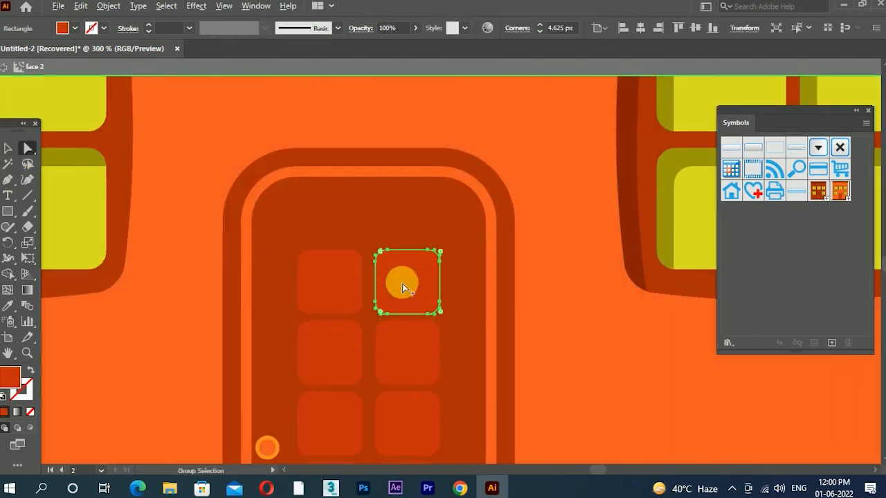
pyautogui.moveTo(387, 264); pyautogui.dragTo(380, 258)
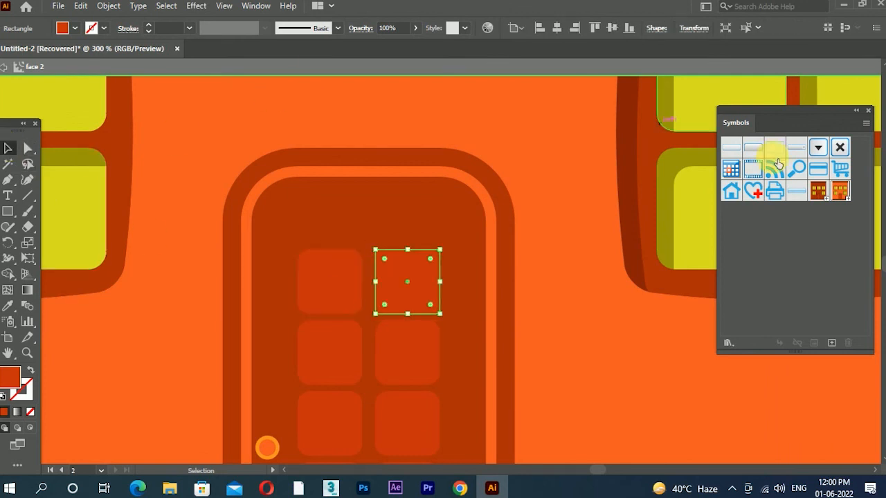
pyautogui.click(257, 6)
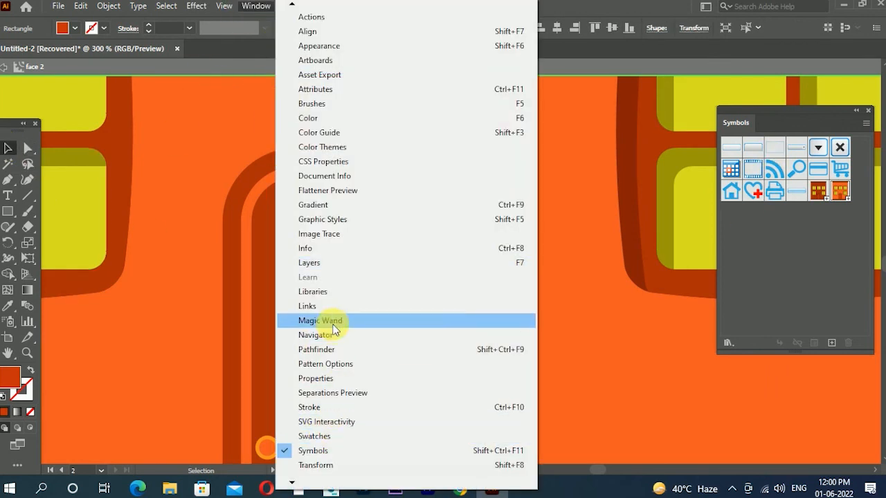
pyautogui.click(315, 436)
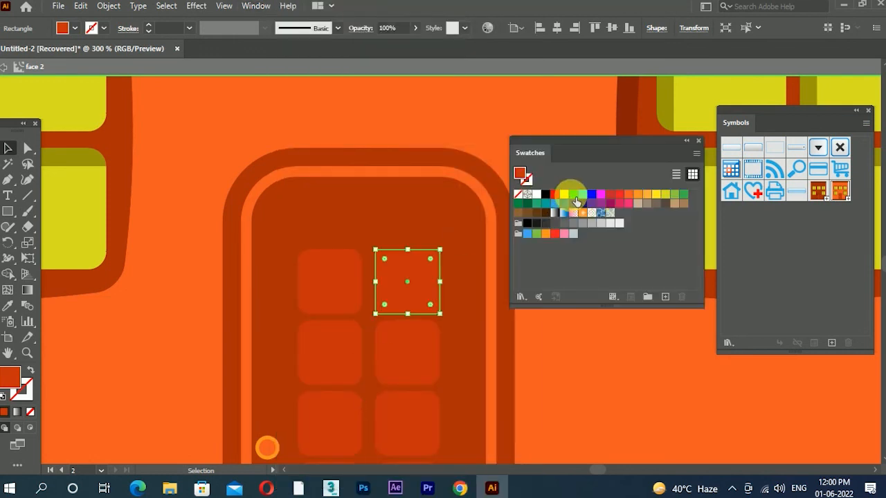
pyautogui.click(565, 195)
# Leave symbol editing, collapse the swatches, deselect the artwork, and inspect the doors of the orange facades in perspective.
pyautogui.scroll(-5, 454, 326)
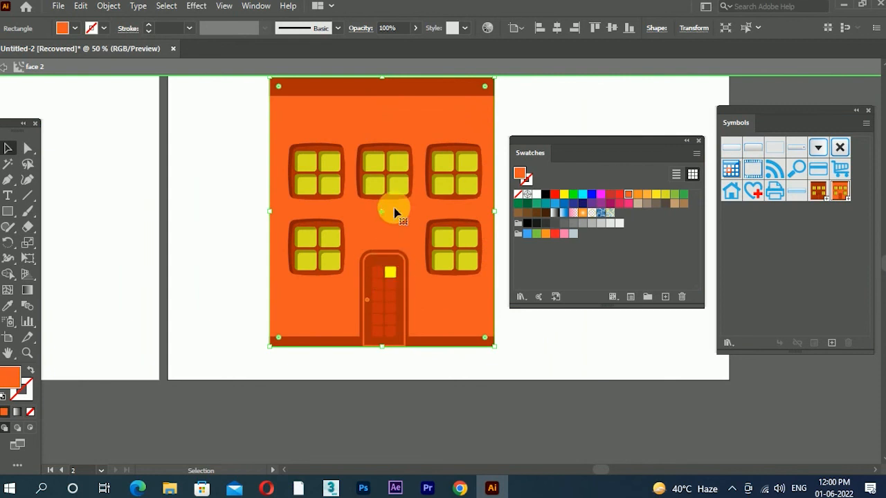
pyautogui.click(7, 69)
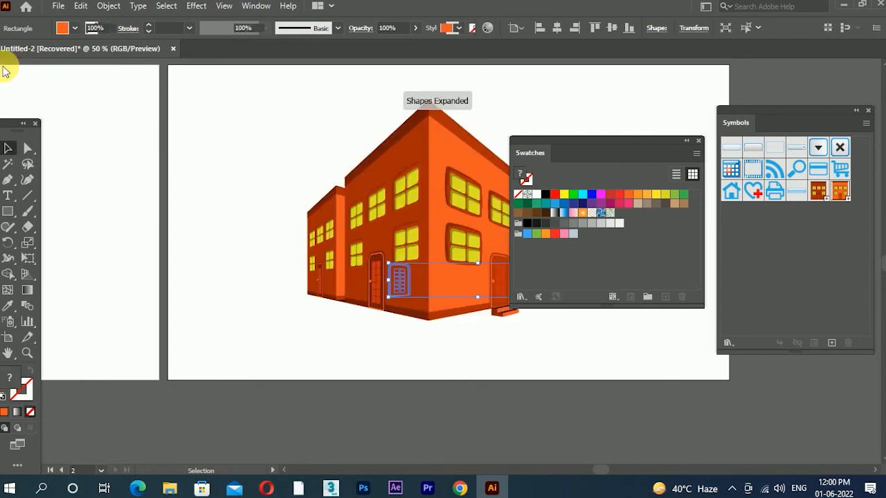
pyautogui.click(692, 142)
pyautogui.click(637, 253)
pyautogui.scroll(3, 609, 291)
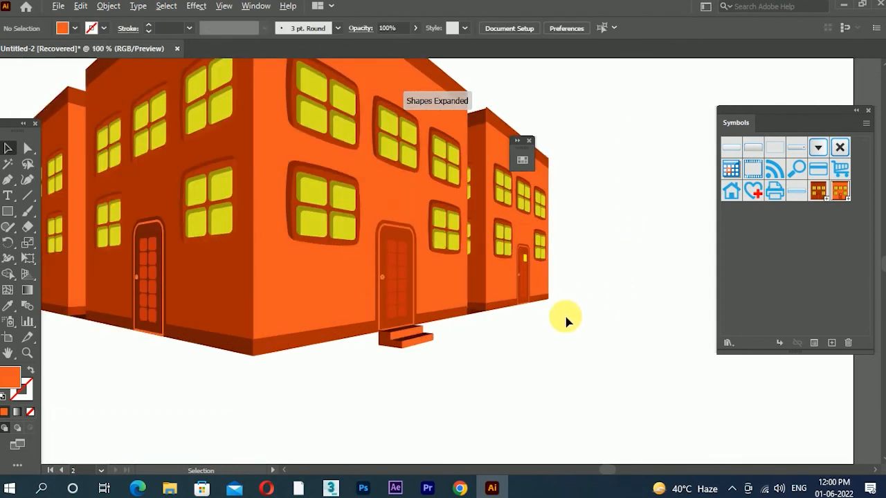